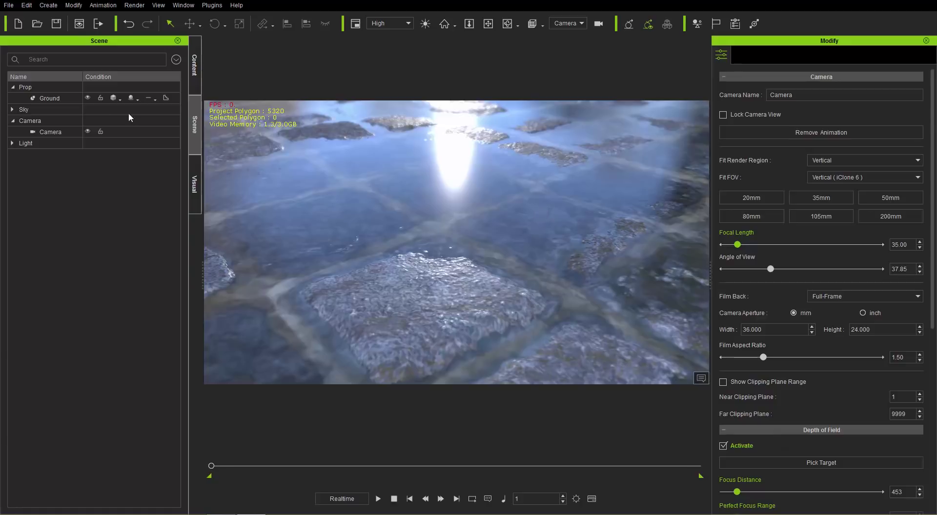
Inspect the Ground prop's mesh in Wireframe display and return the prop to Normal display
click(47, 98)
click(113, 99)
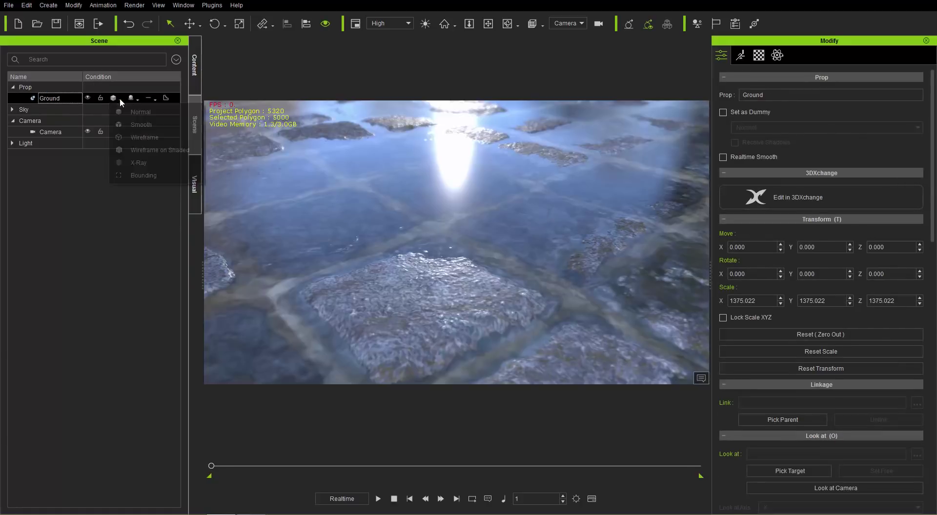
click(142, 129)
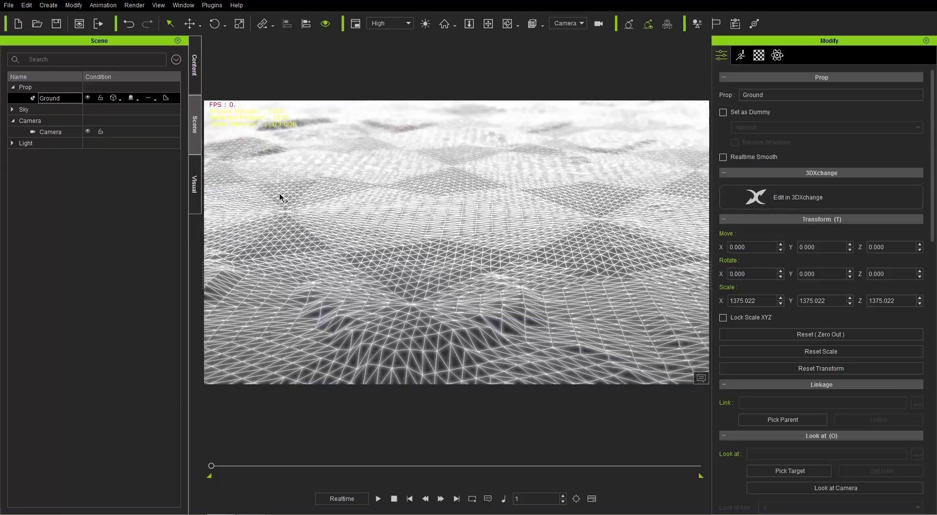
click(136, 100)
click(115, 98)
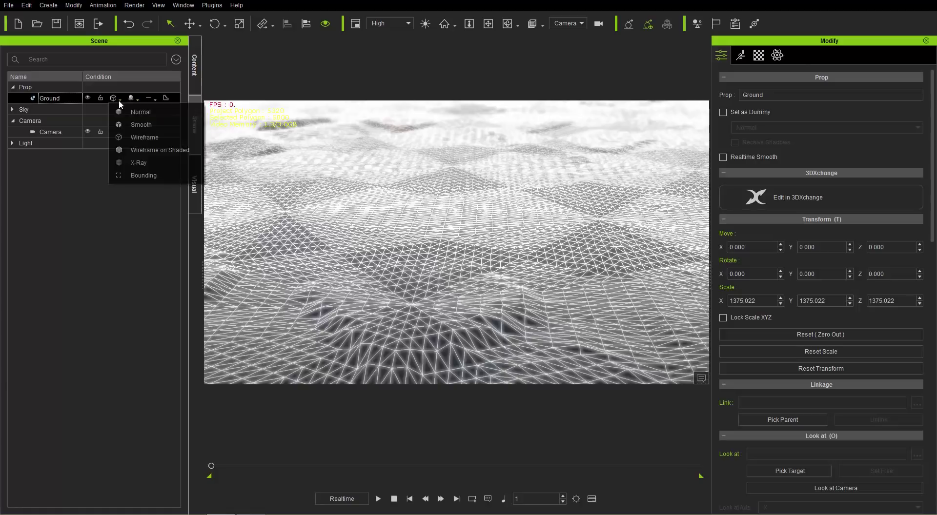
click(140, 113)
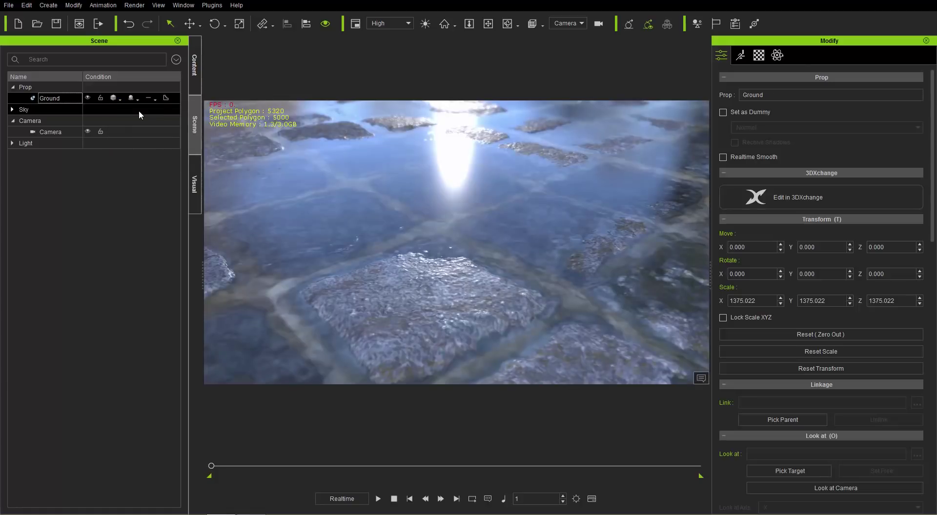
Browse the props library to the Quad Mesh folder under 3D Blocks to examine the available planes
click(195, 68)
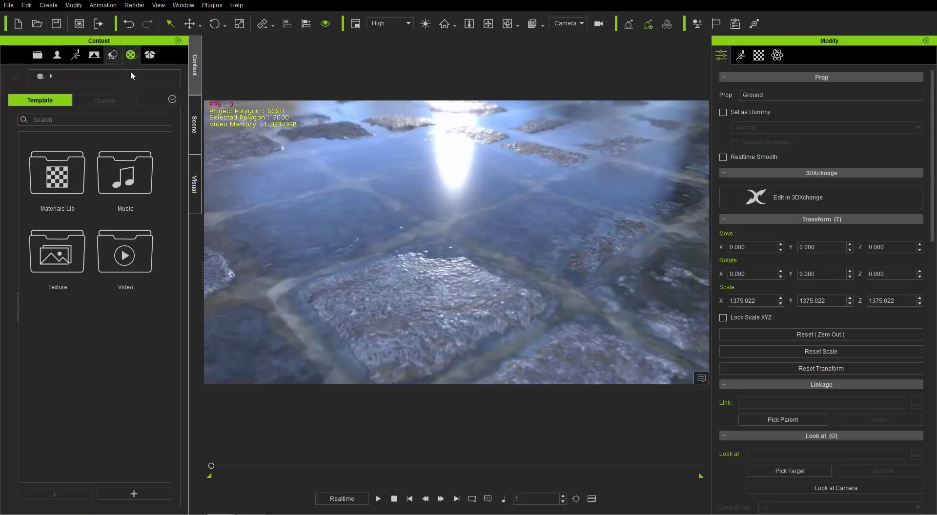
click(114, 57)
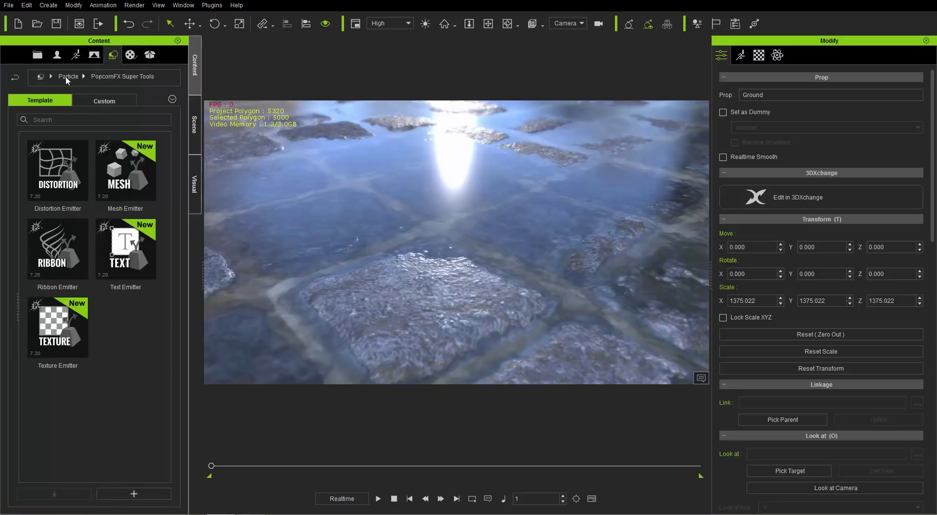
click(40, 77)
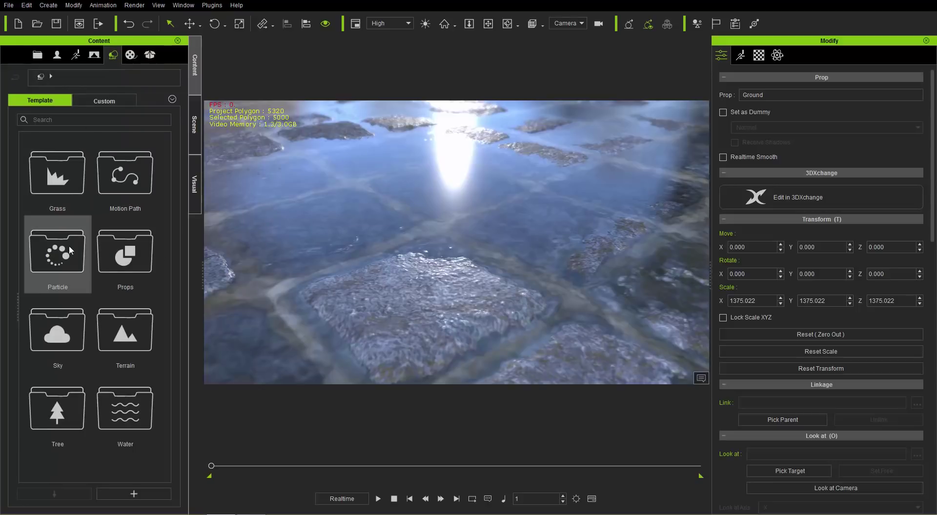
double_click(128, 266)
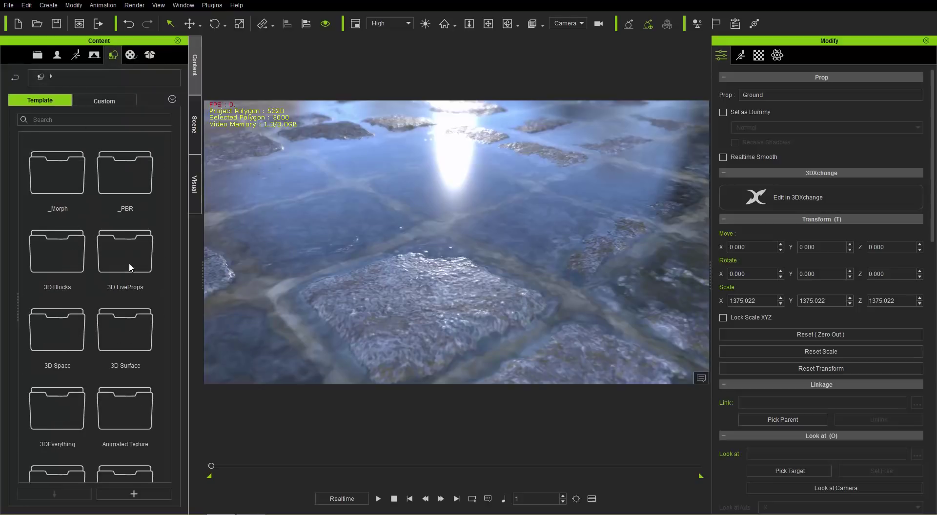
double_click(64, 268)
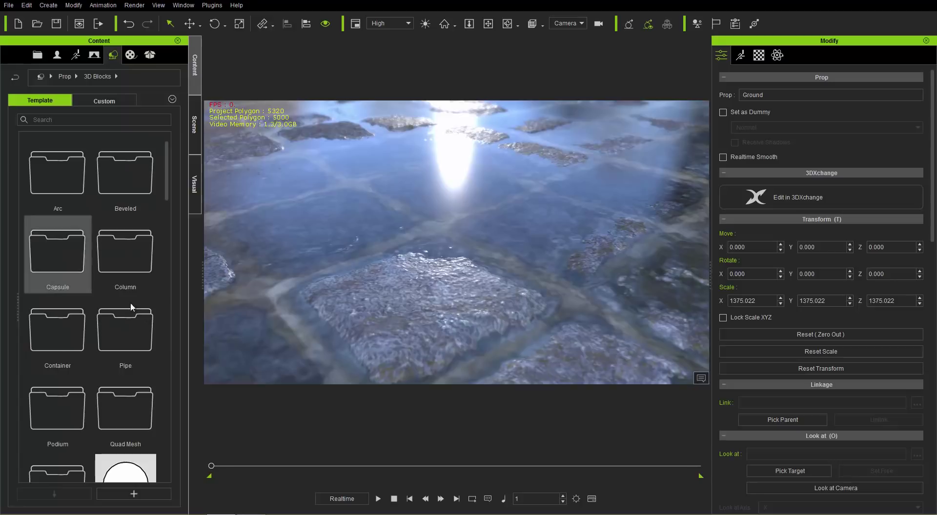
double_click(129, 419)
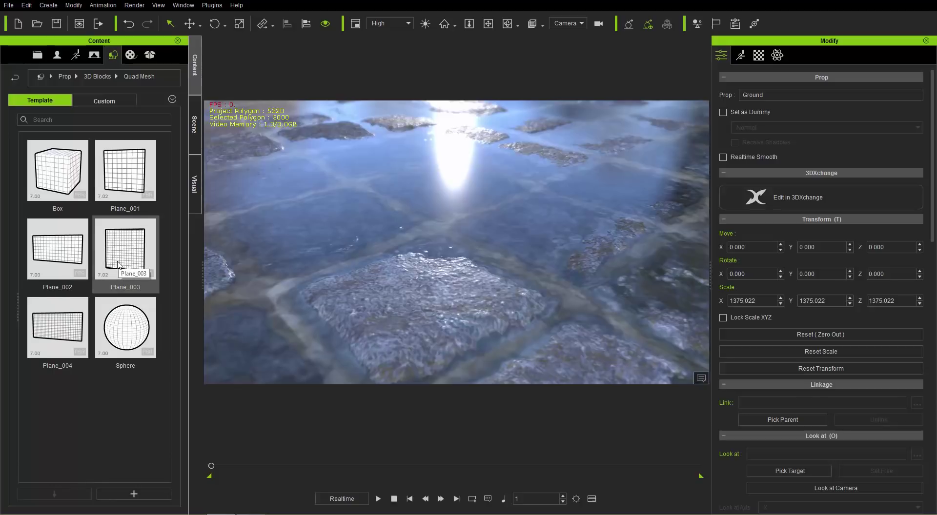
Browse the materials library to the Substance folder to examine the available PBR materials
click(133, 56)
double_click(59, 176)
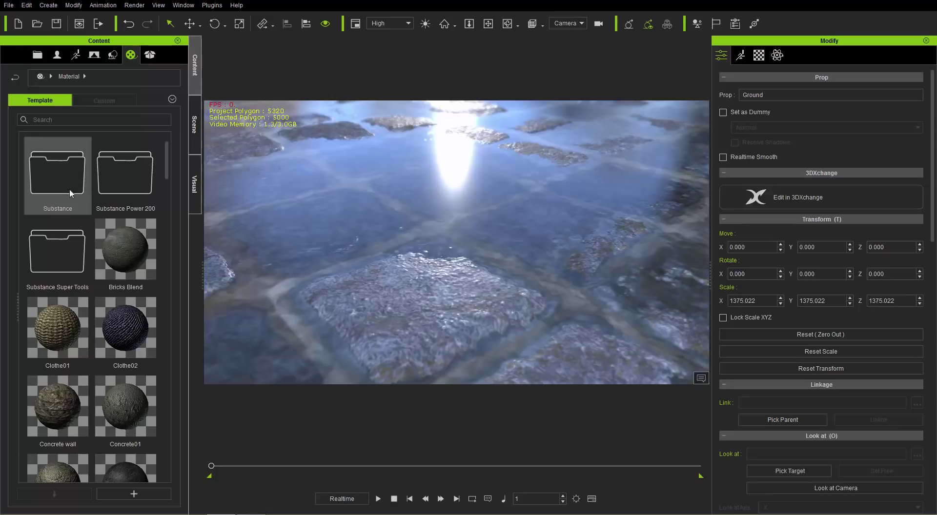
double_click(60, 180)
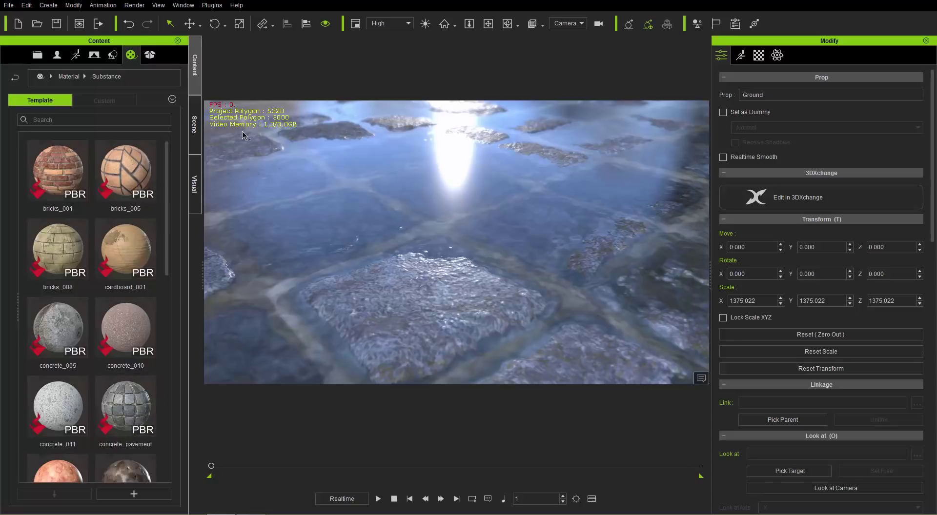
Adjust the tessellation multiplier of the Ground prop's material to 9.1
click(195, 125)
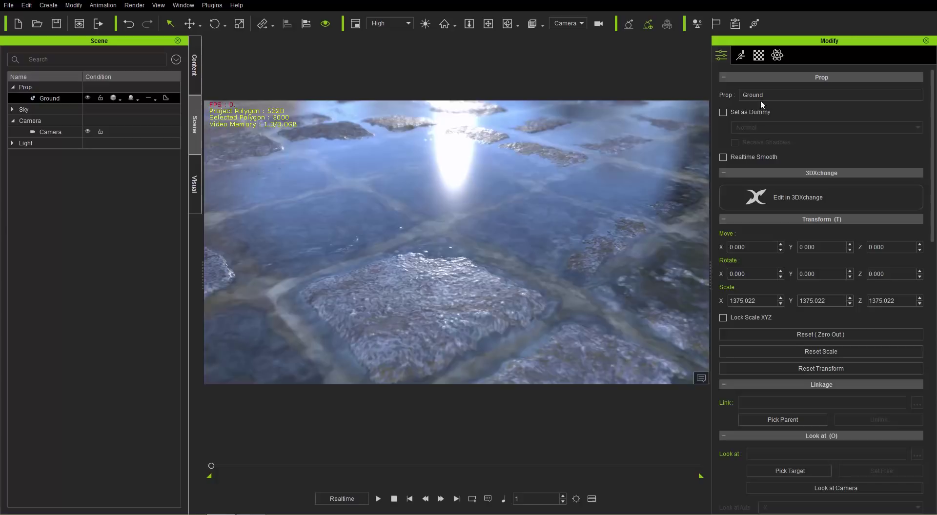
click(759, 56)
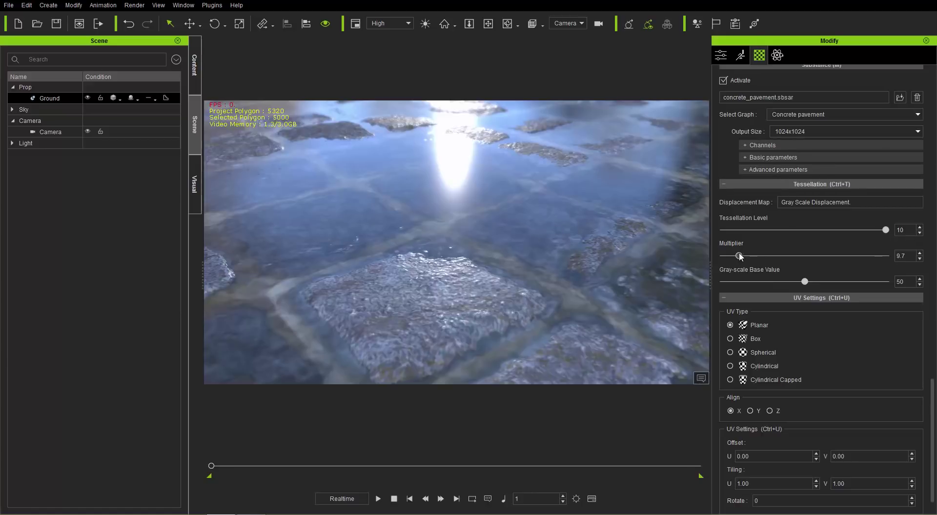
drag(739, 258, 744, 259)
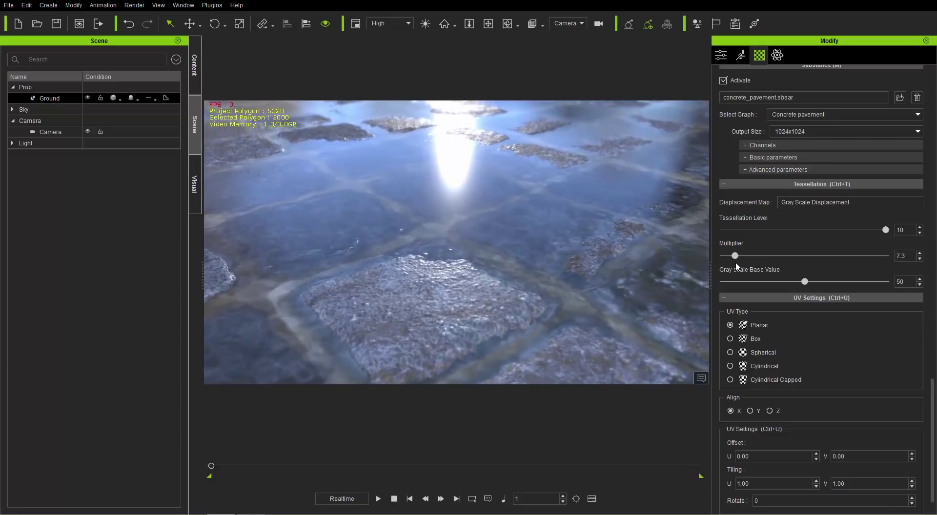
drag(739, 262, 724, 256)
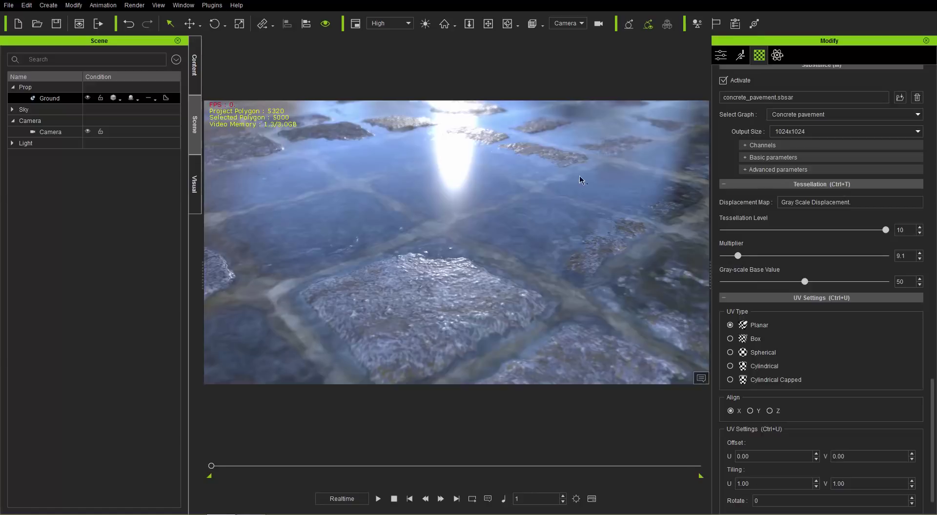
Add a Distortion Emitter from the PopcornFX Super Tools particles to the wet pavement behind the nearest large stone
click(194, 79)
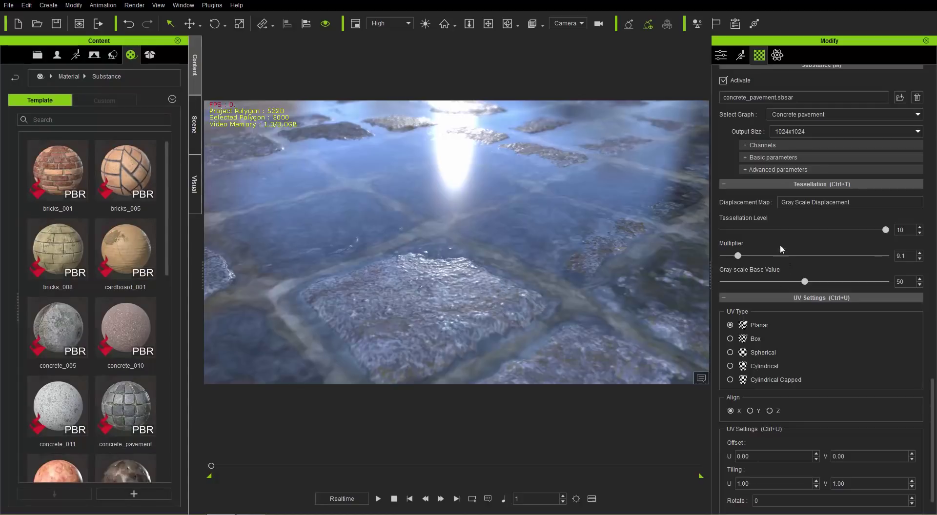
scroll(783, 181, up, 3)
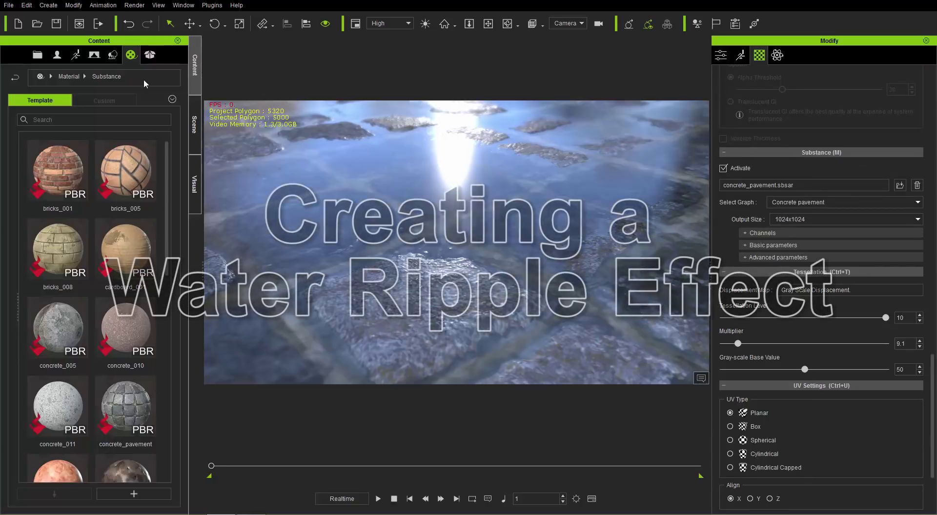
click(114, 56)
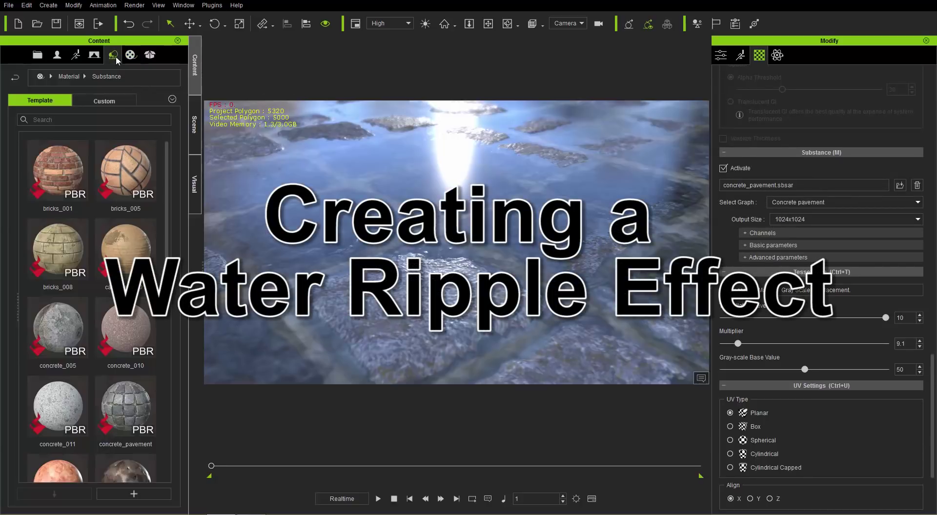
click(40, 77)
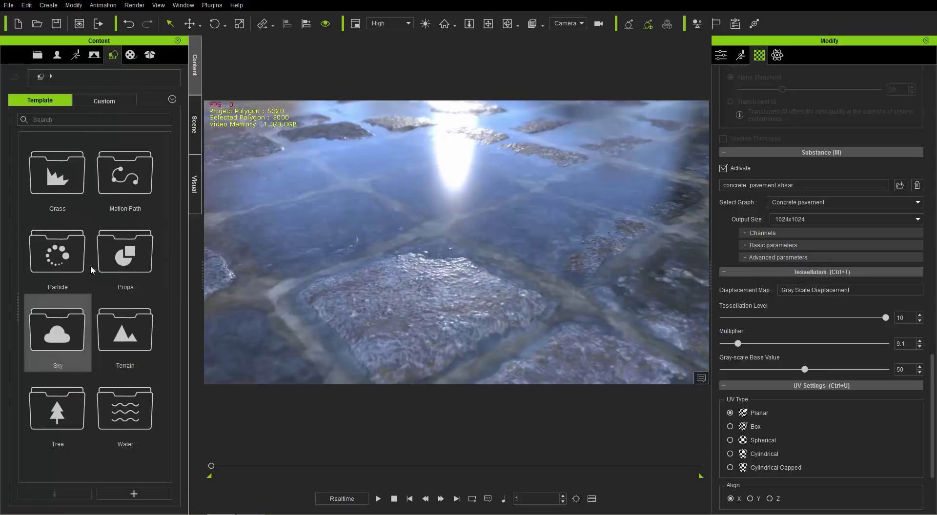
double_click(72, 249)
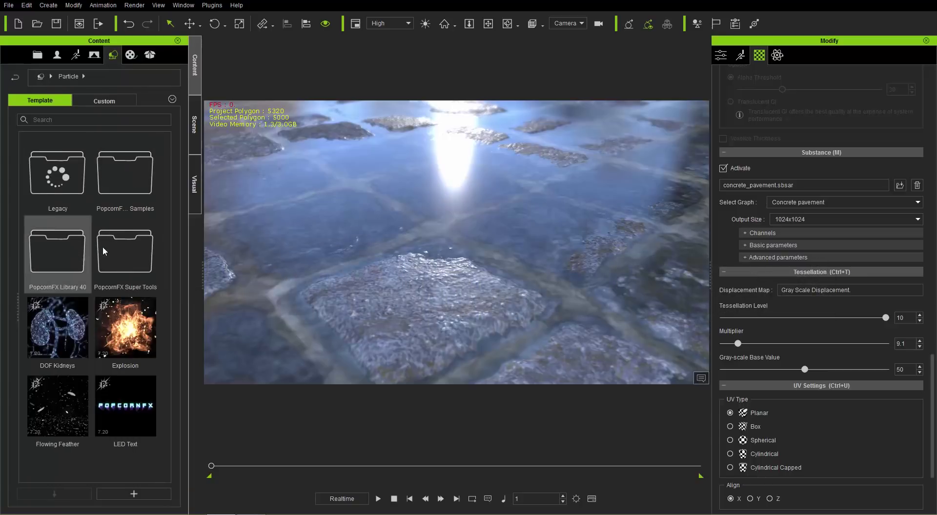
double_click(130, 255)
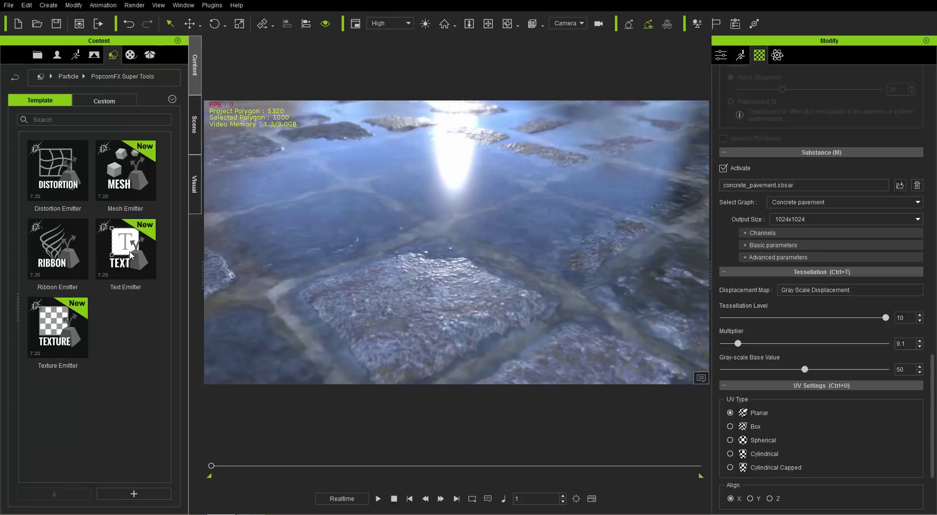
drag(61, 178, 436, 224)
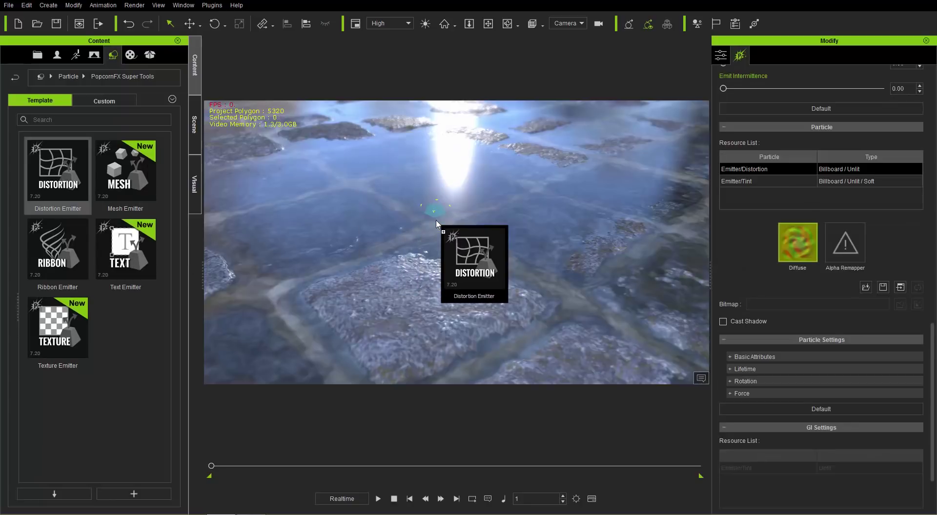
Start the PopcornFX simulation and move the Distortion Emitter to about X -301, Y -200, Z 70
click(725, 57)
key(w)
mouse_move(436, 181)
mouse_down()
mouse_move(444, 165)
mouse_move(450, 170)
mouse_up()
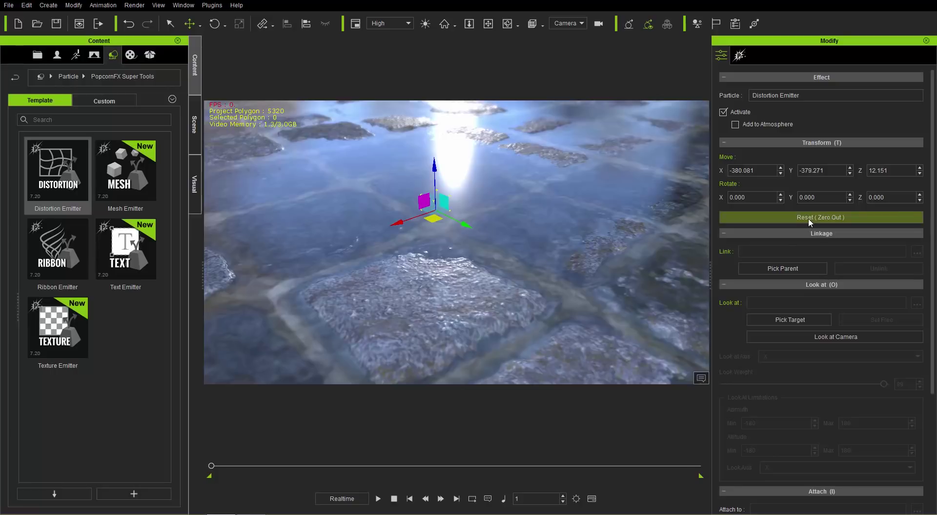
click(739, 56)
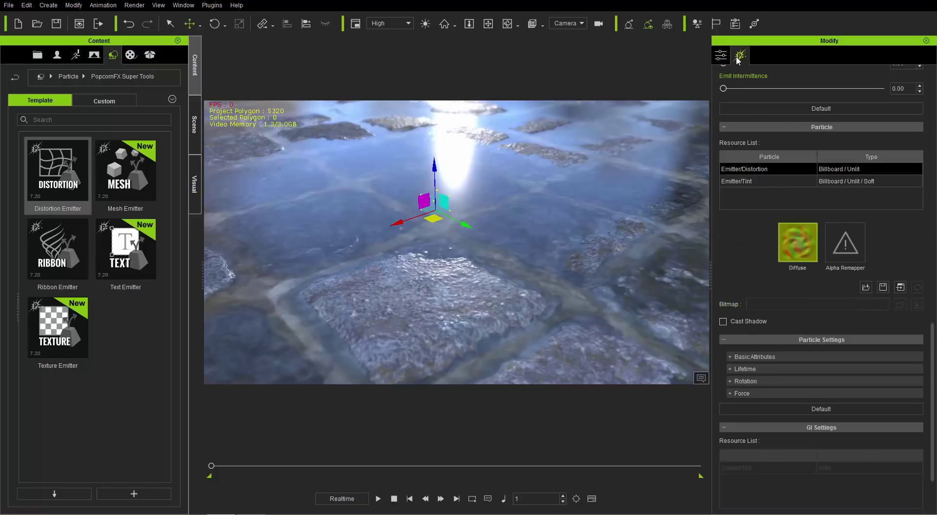
scroll(827, 289, up, 15)
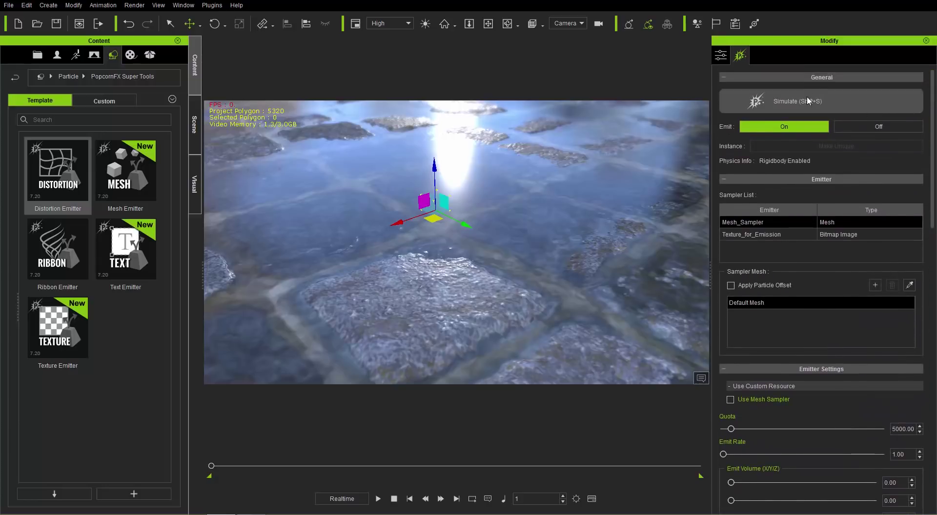
click(803, 101)
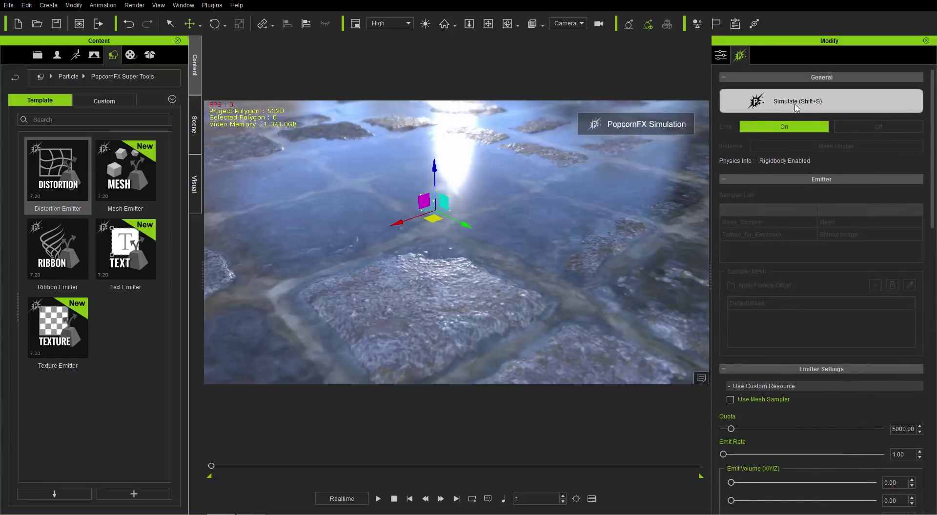
drag(430, 222, 510, 257)
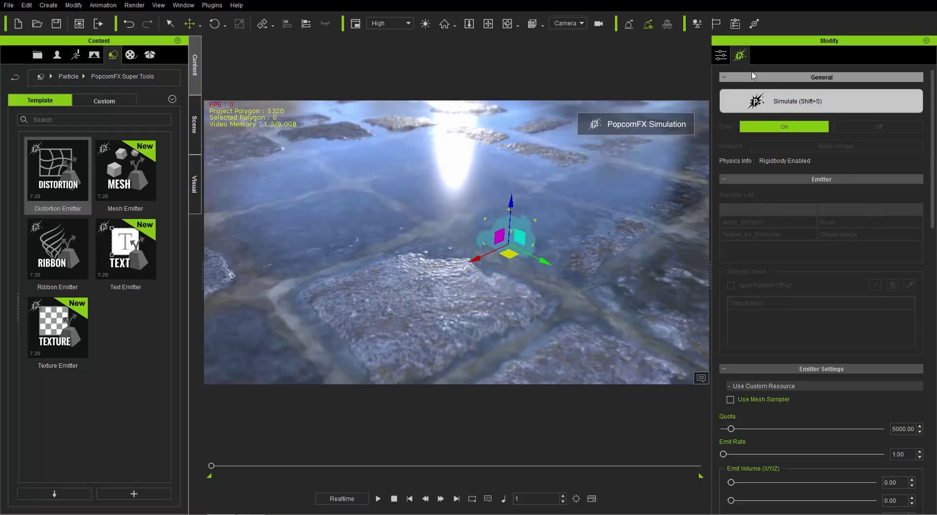
click(721, 59)
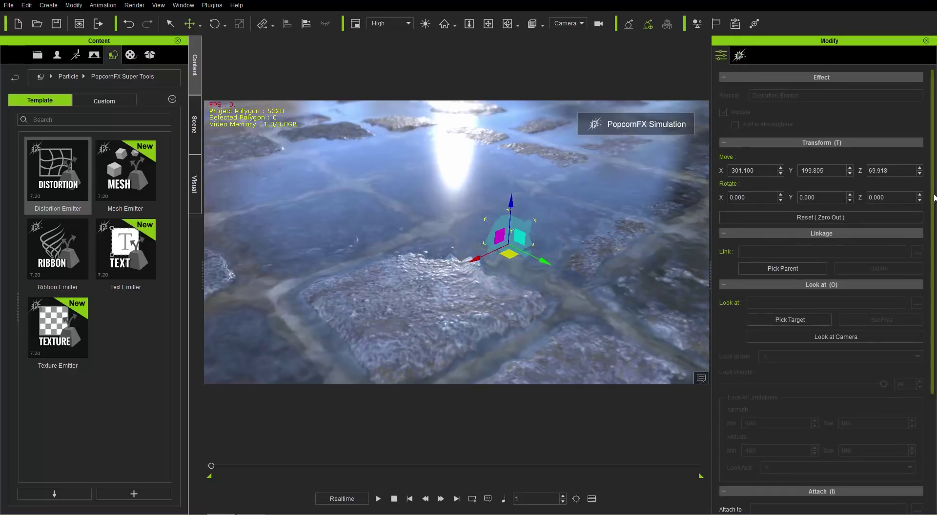
scroll(930, 207, down, 3)
Set the Align Mode of the emitter's distortion particle to Horizontal in its basic attributes
click(740, 55)
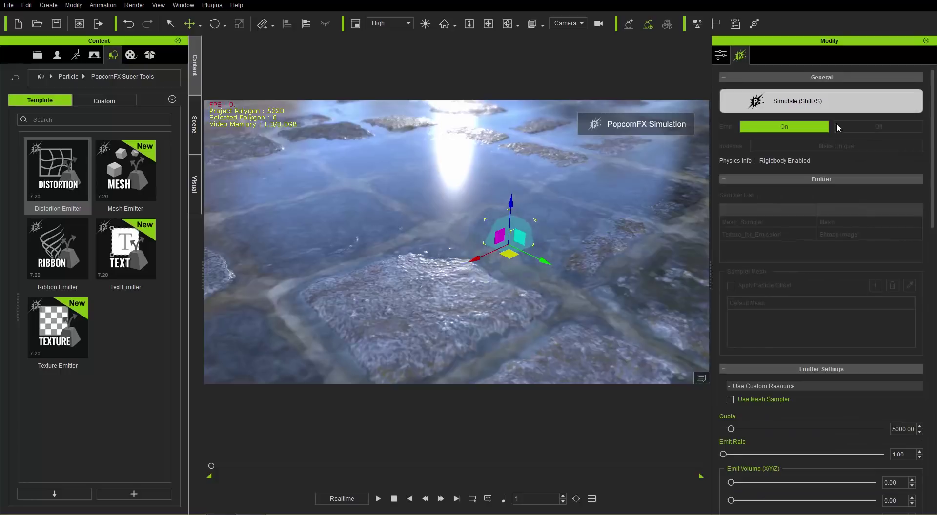
scroll(932, 206, down, 10)
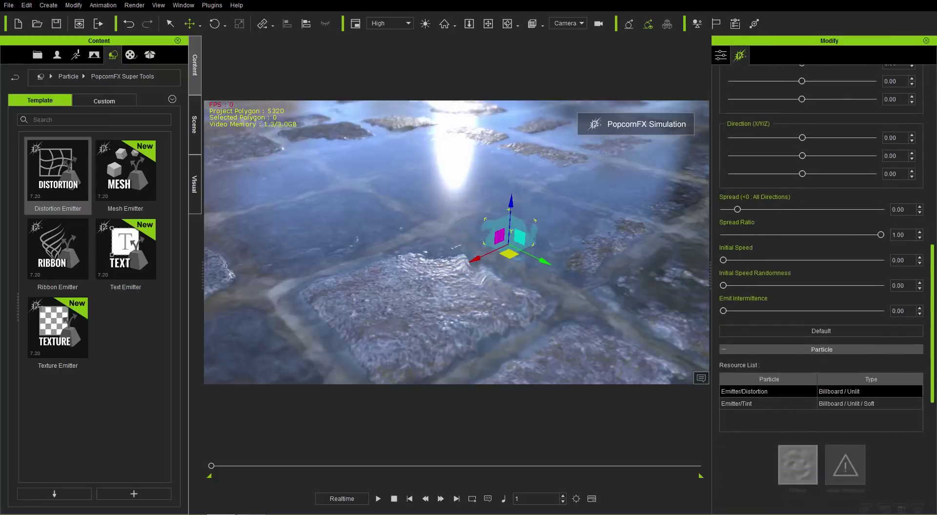
scroll(784, 418, down, 5)
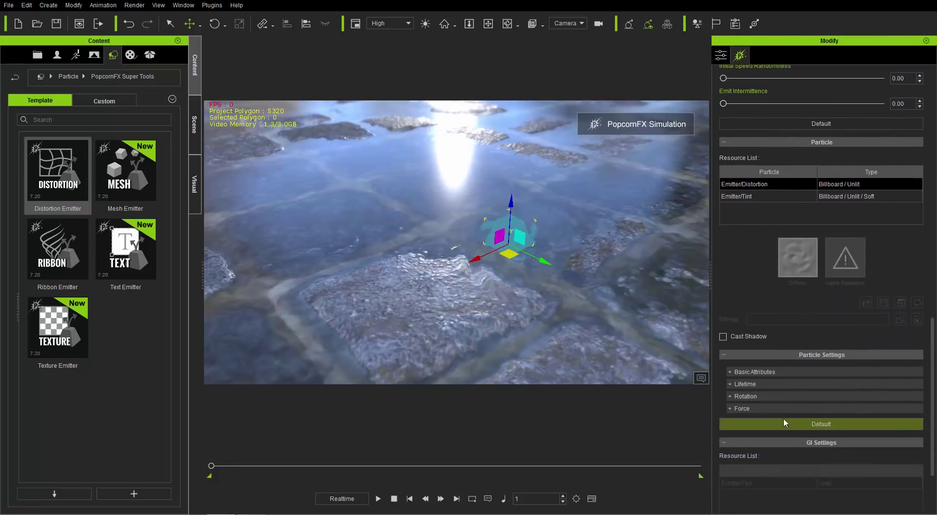
click(776, 373)
scroll(821, 388, down, 3)
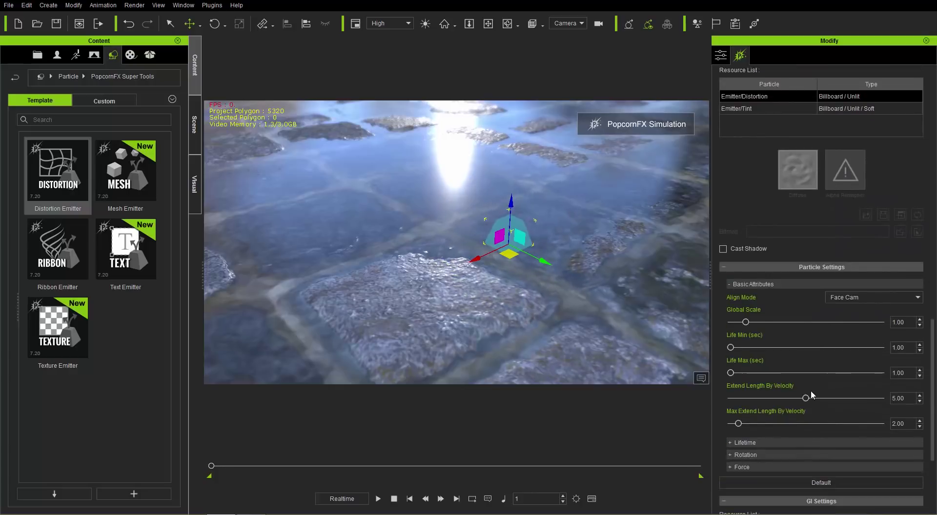
click(867, 297)
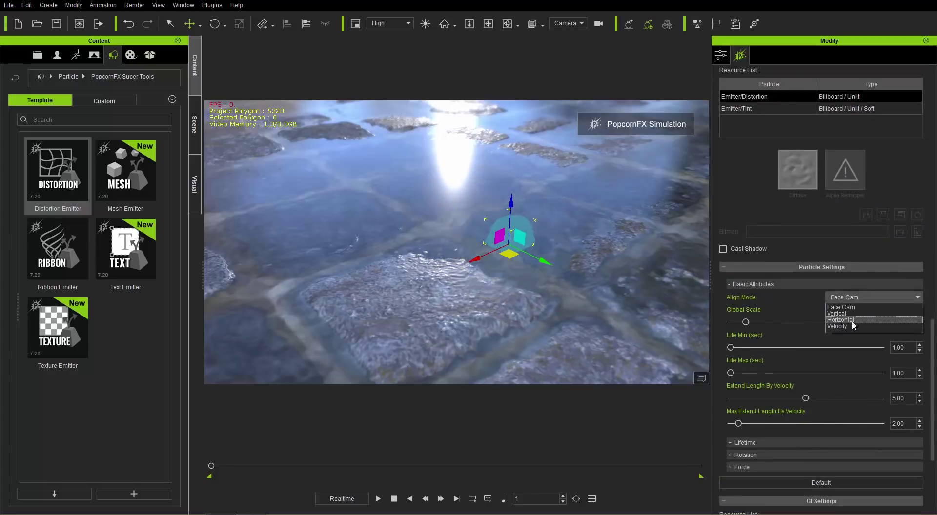
click(851, 321)
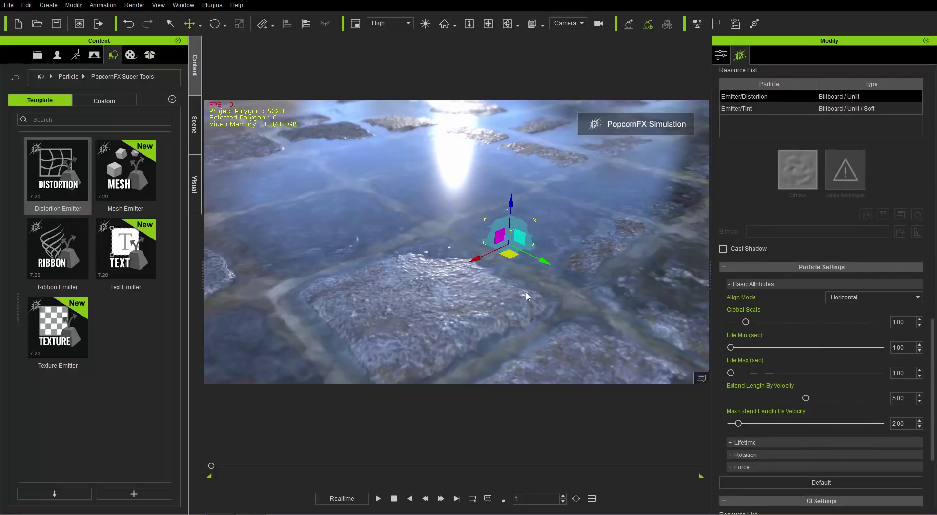
Move the Distortion Emitter over the nearest large stone to about X -235, Y -200 and lower it to about Z 14
drag(509, 254, 439, 292)
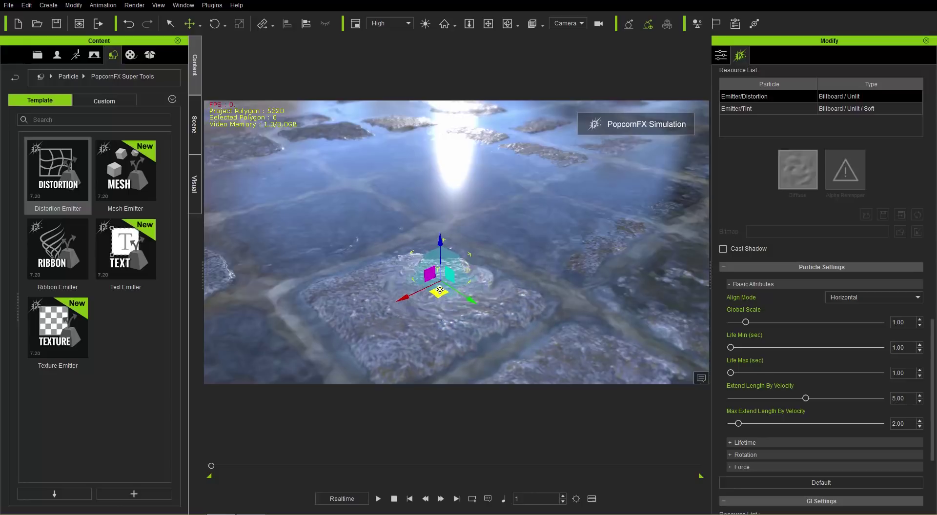
mouse_move(440, 289)
mouse_down()
mouse_move(445, 236)
mouse_move(430, 291)
mouse_up()
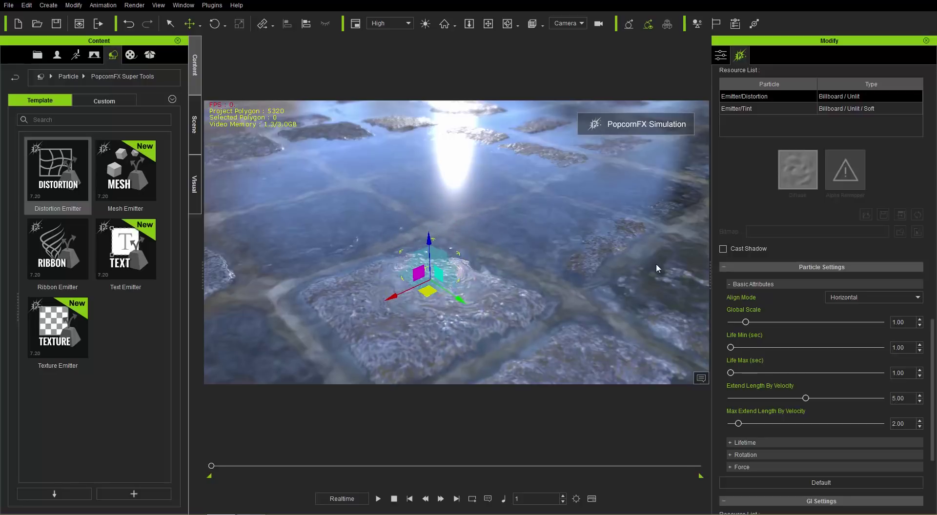
click(721, 55)
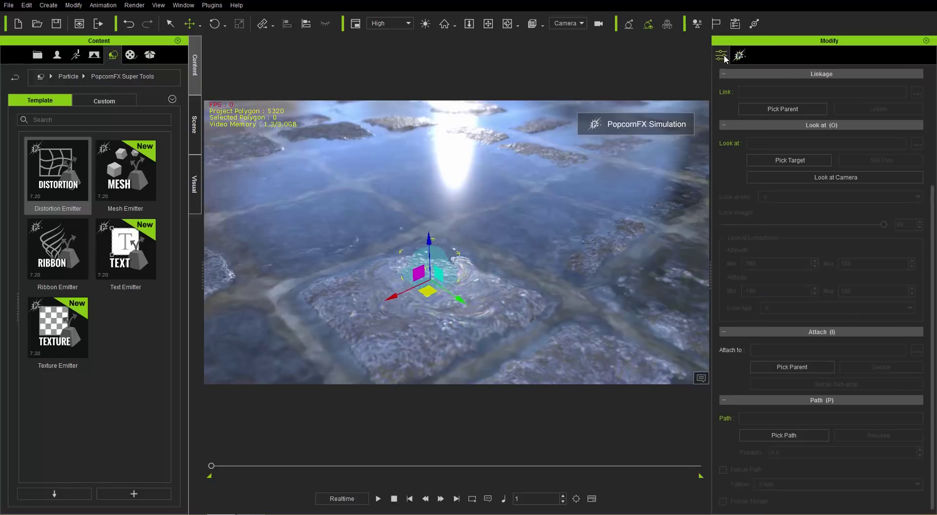
scroll(932, 177, down, 3)
scroll(931, 177, up, 3)
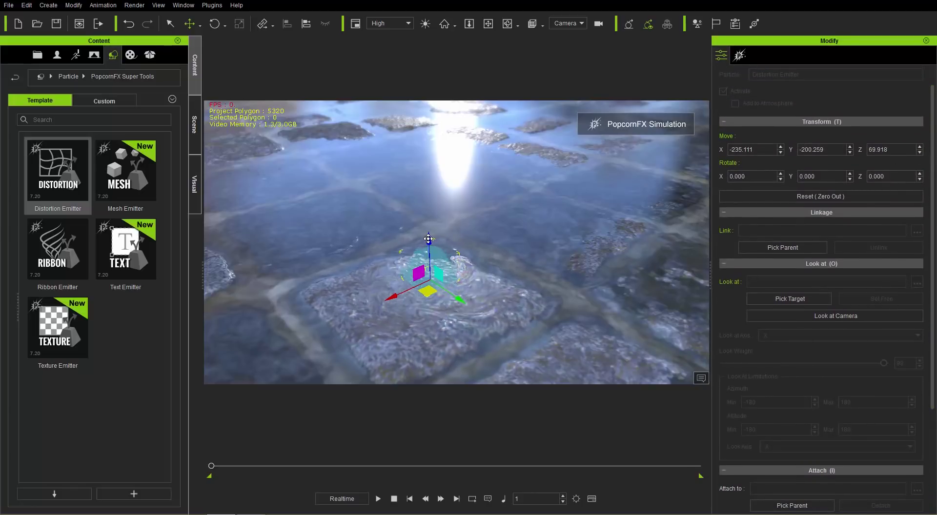
drag(428, 238, 430, 253)
drag(431, 266, 430, 320)
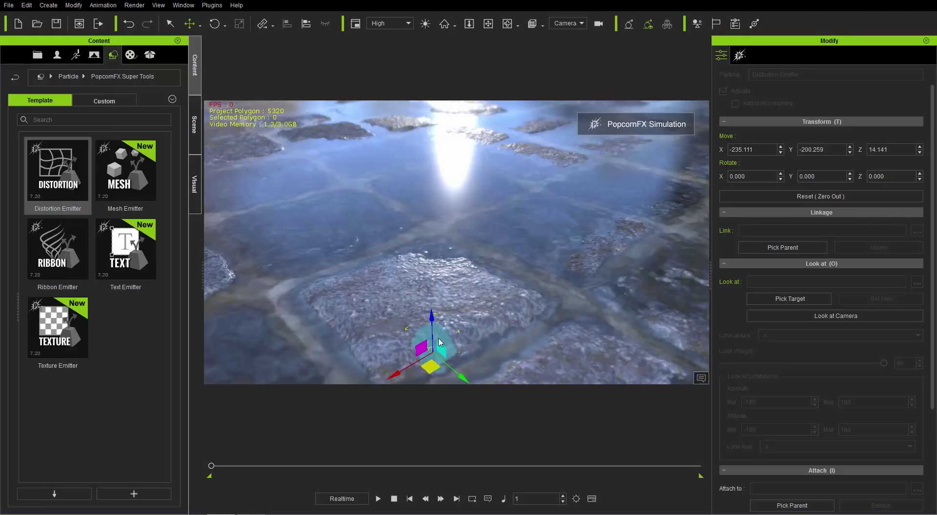
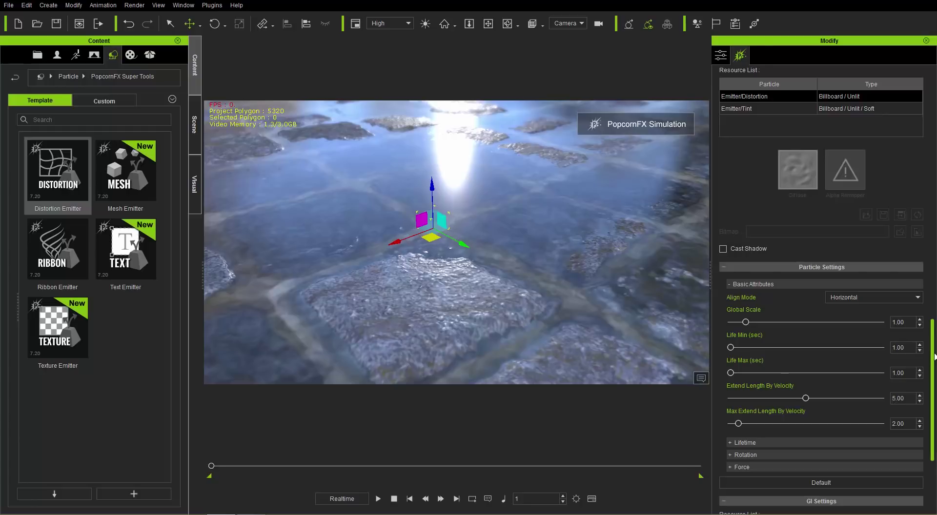
Try an Emit Rate of 3 in the emitter settings and return it to 1
scroll(934, 356, down, 10)
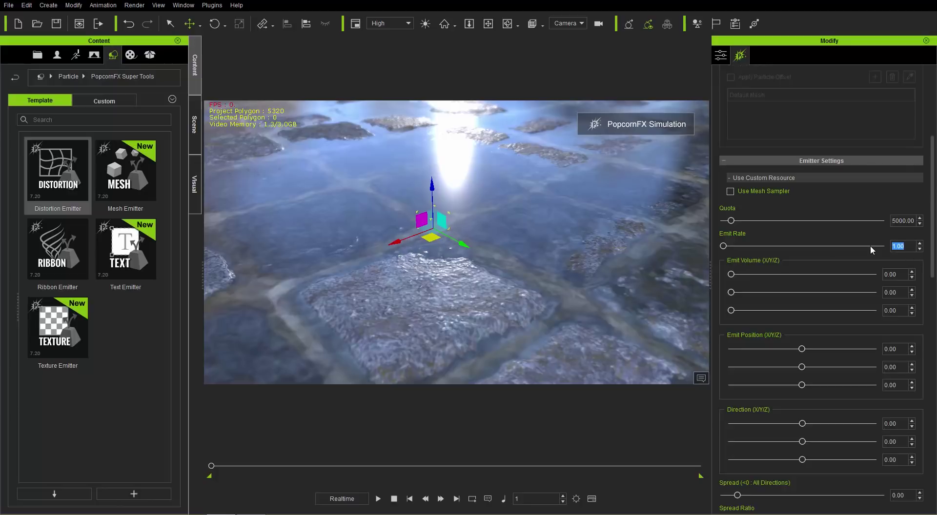
text(3)
key(Return)
text(1)
key(Return)
Replace the distortion particle's Diffuse texture with the ripple image Normal from the Texture folder
drag(934, 238, 934, 375)
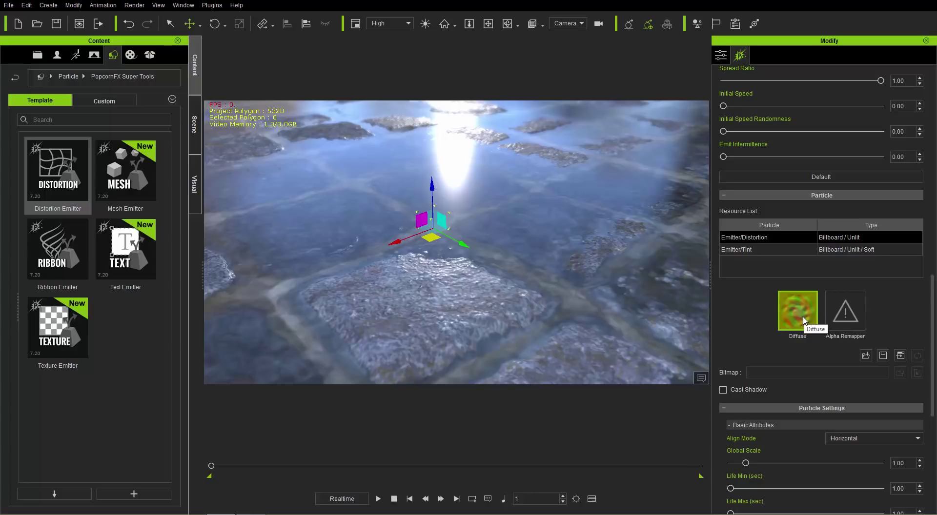
double_click(803, 317)
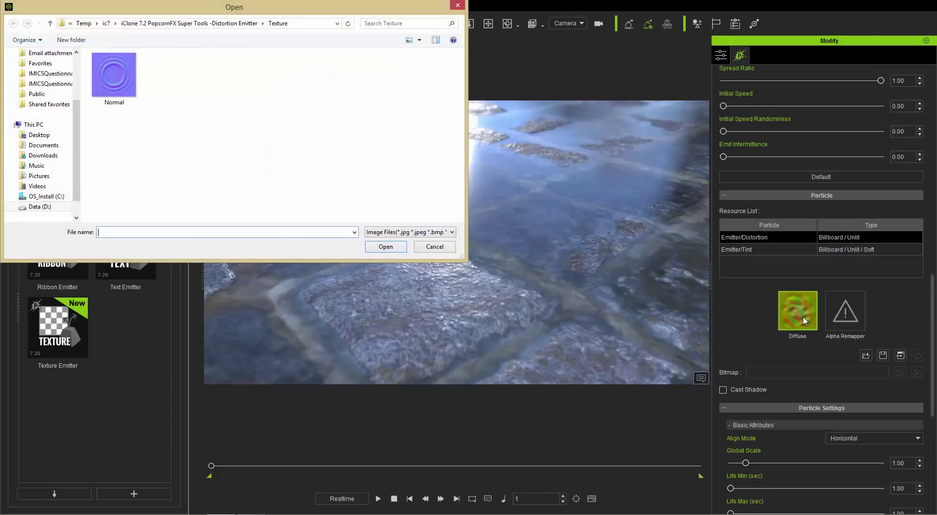
double_click(122, 82)
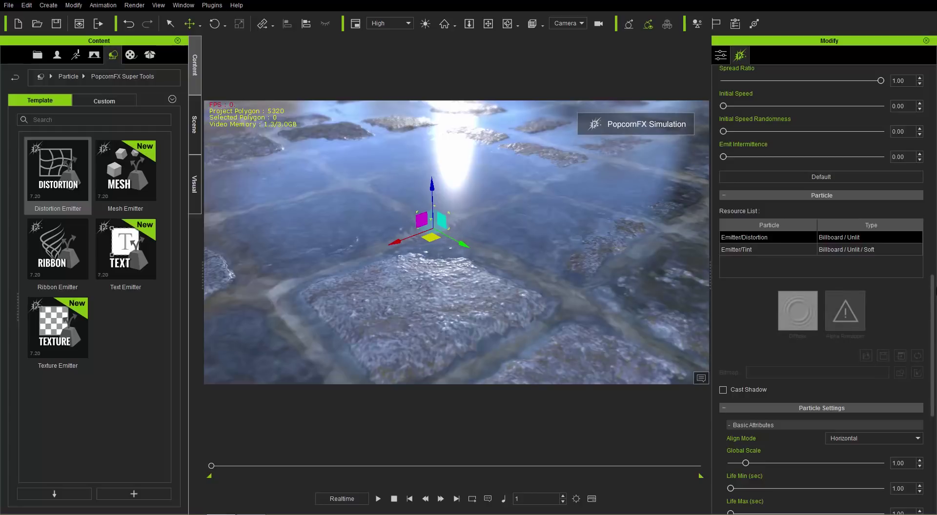
Set the distortion particle's Life Min and Life Max to 2 seconds and its Global Scale to 2
scroll(911, 338, down, 5)
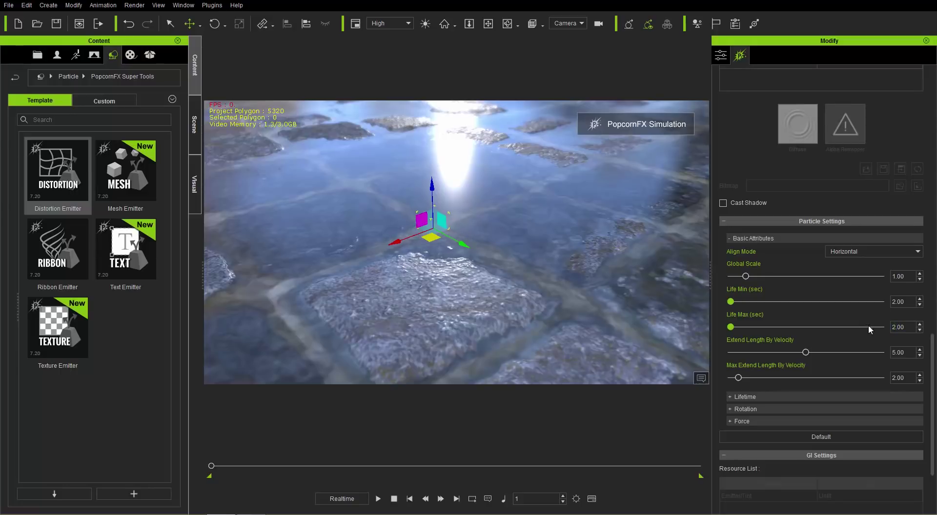
drag(934, 349, 934, 191)
scroll(812, 332, down, 10)
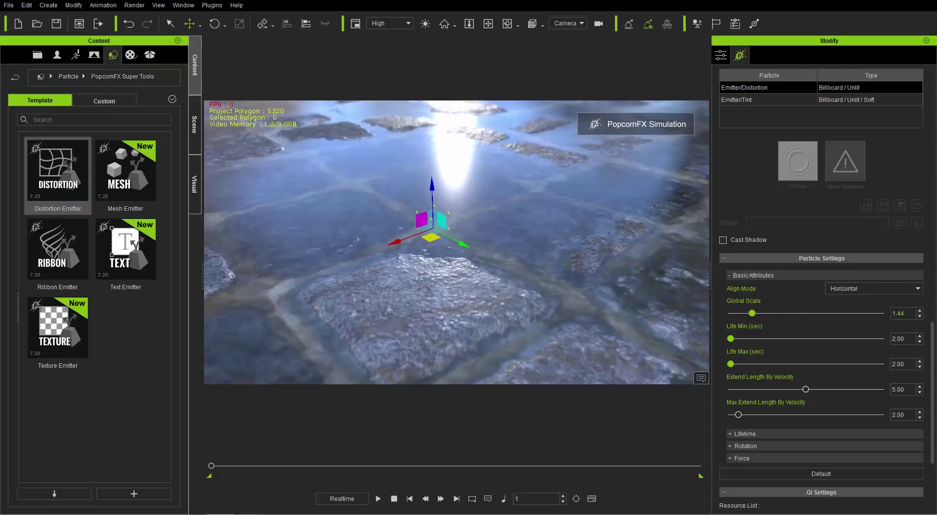
double_click(898, 313)
text(2)
key(Return)
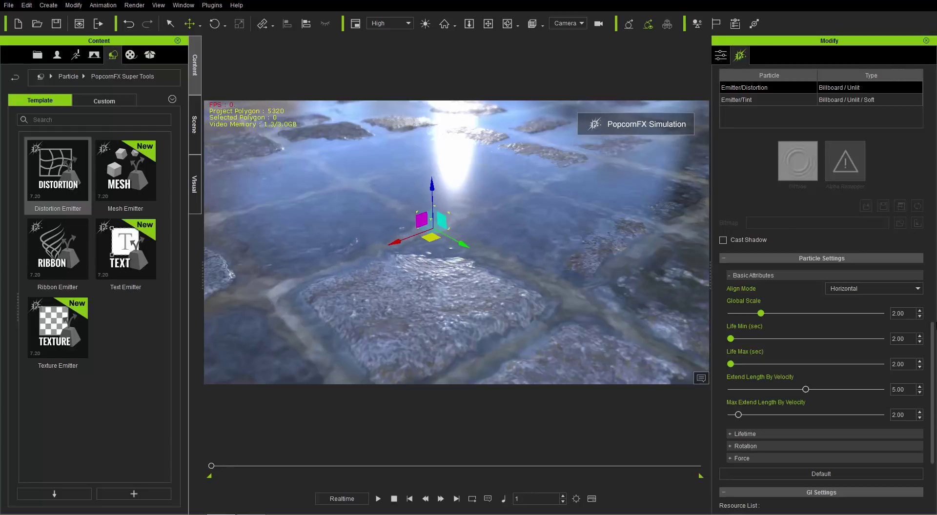
Set the emitter's Emit Volume to 300 on X and Y and its Emit Rate to 5
scroll(764, 234, up, 1)
scroll(822, 288, up, 15)
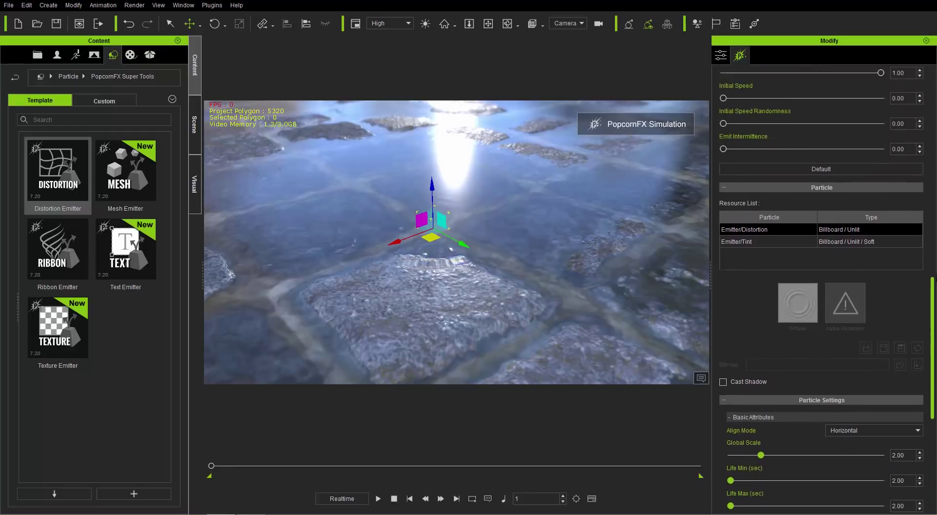
scroll(744, 238, down, 4)
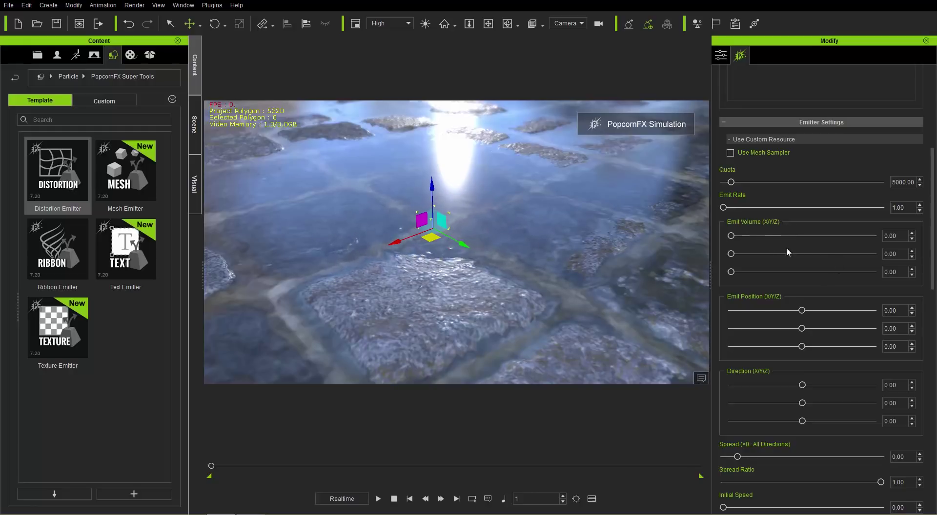
double_click(890, 236)
text(2)
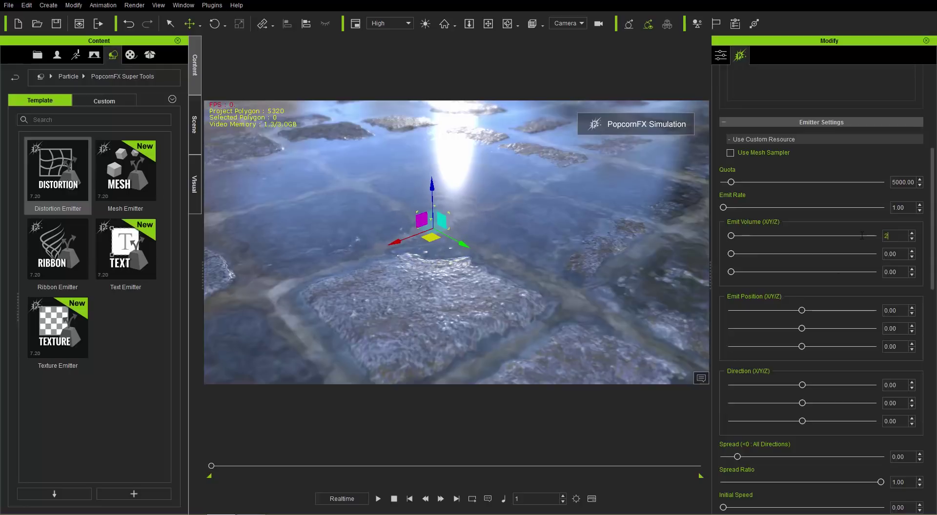
text(00)
key(Tab)
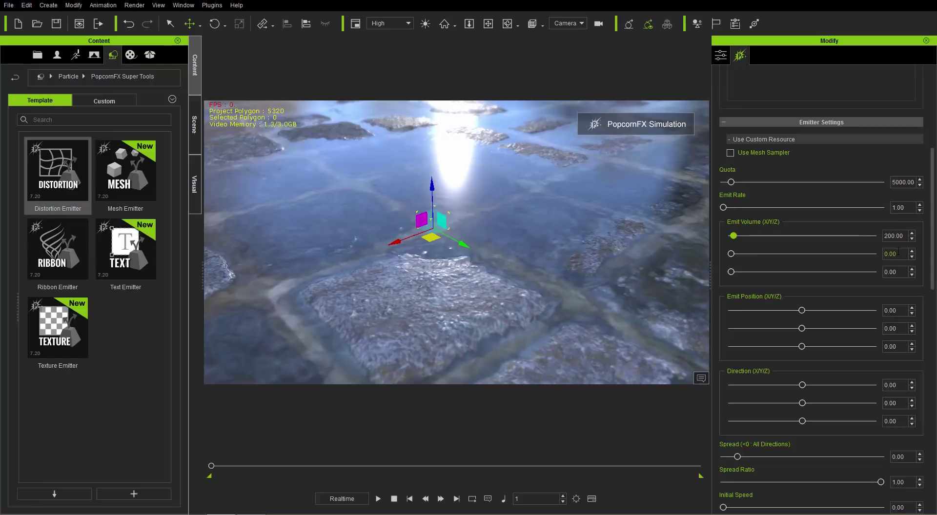
double_click(896, 254)
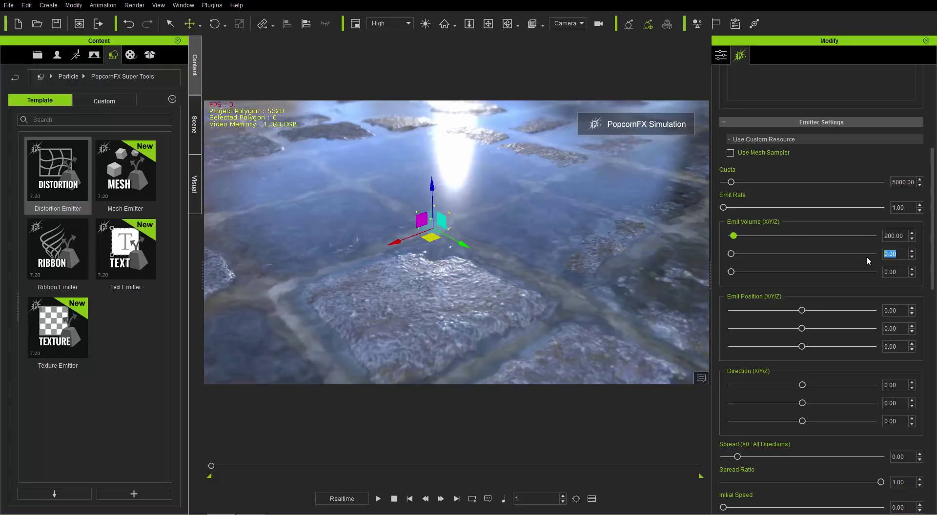
text(3)
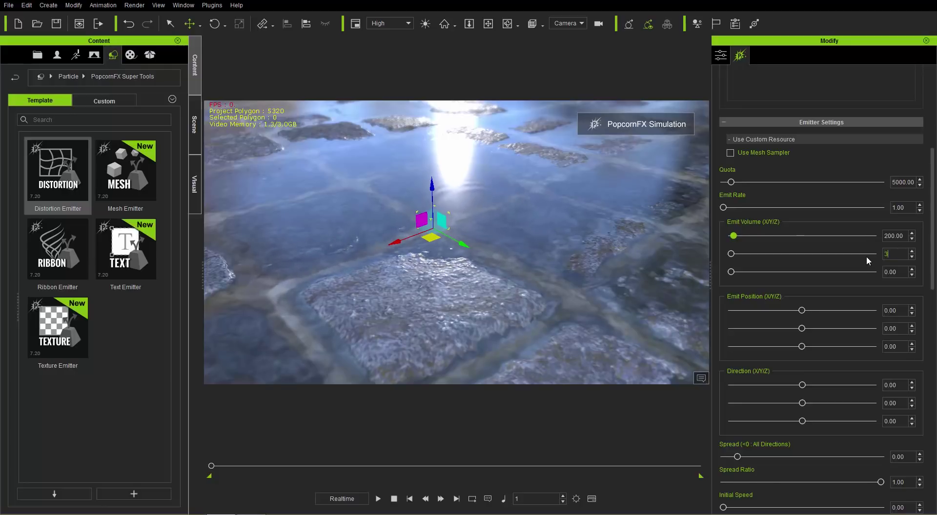
text(00)
key(Return)
text(300)
key(Return)
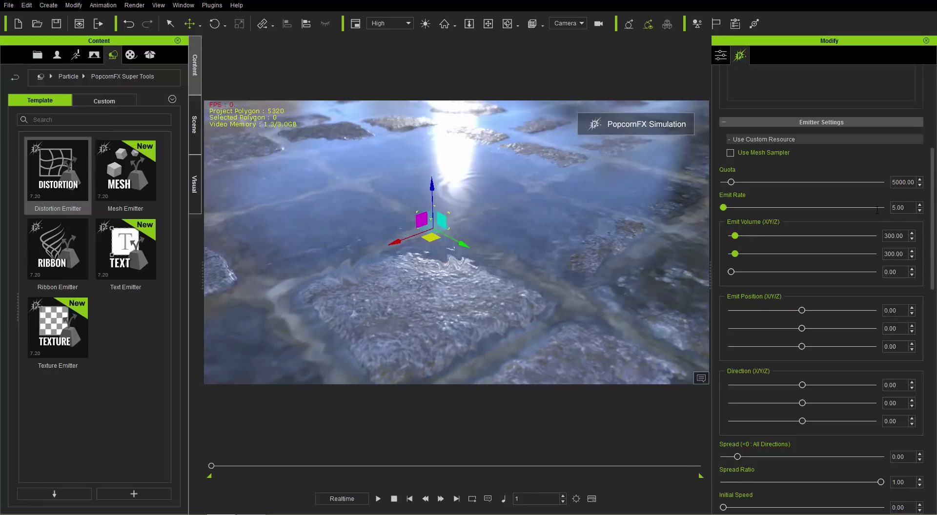
Enlarge the emitter's Emit Volume to 500 on both X and Y
key(Tab)
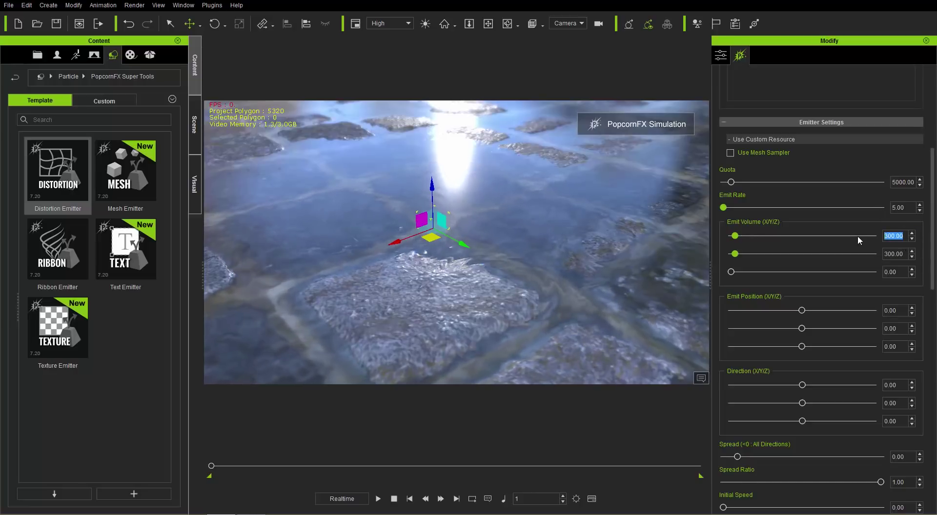
text(500)
key(Return)
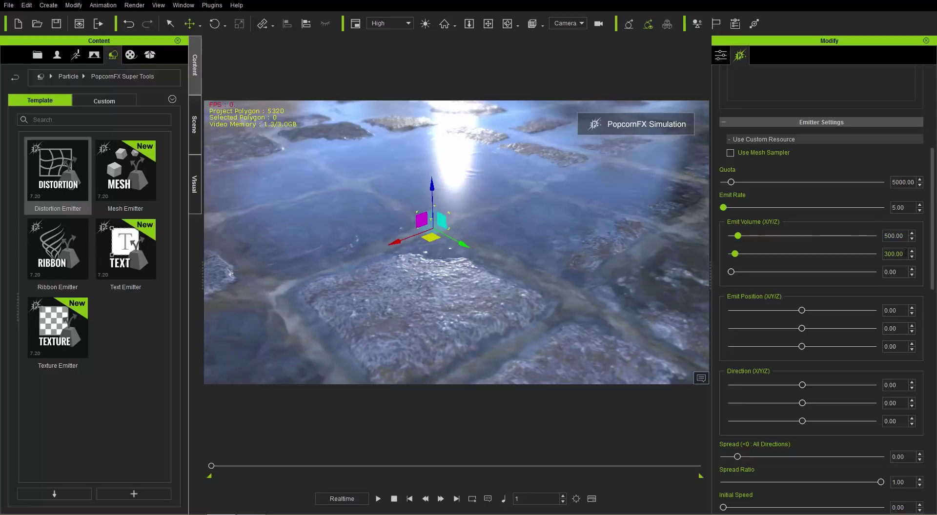
key(Tab)
text(500)
key(Return)
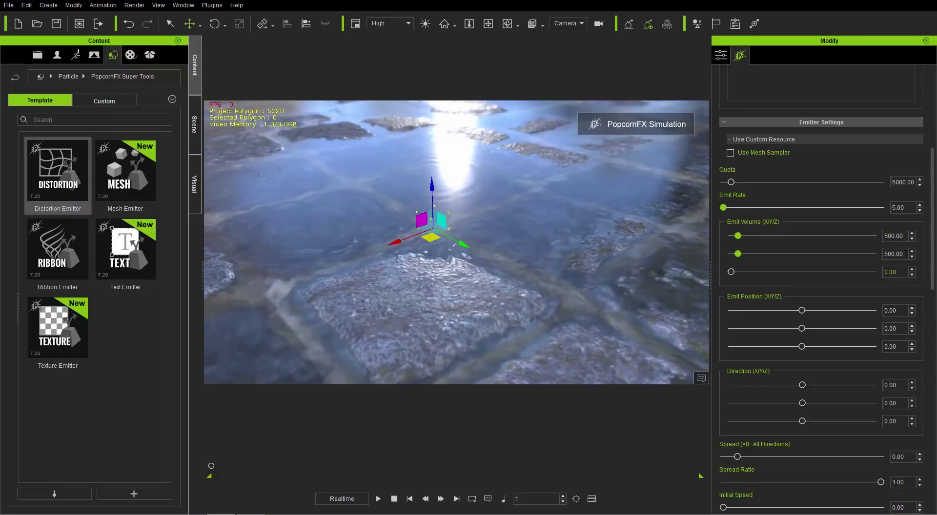
Adjust the Middle Intensity in the distortion particle's Lifetime settings to about 0.88
drag(931, 209, 933, 428)
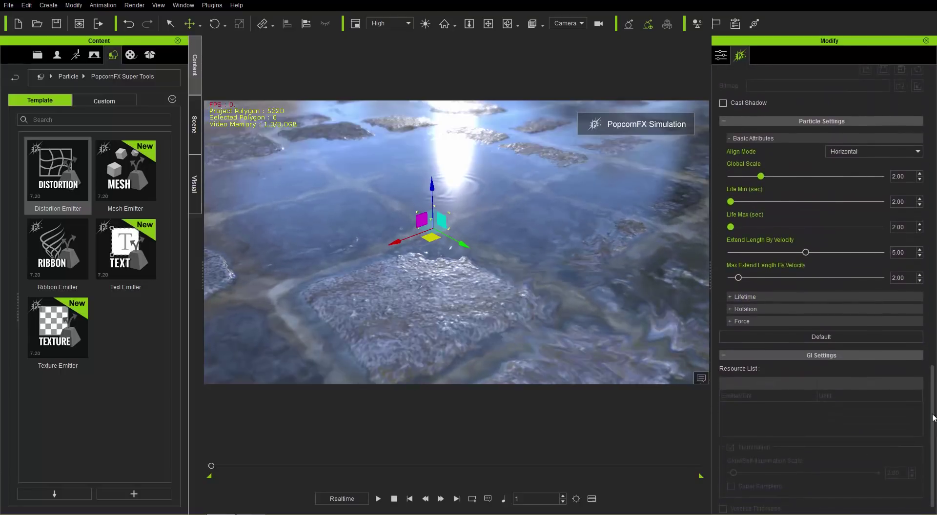
click(760, 300)
scroll(786, 300, down, 5)
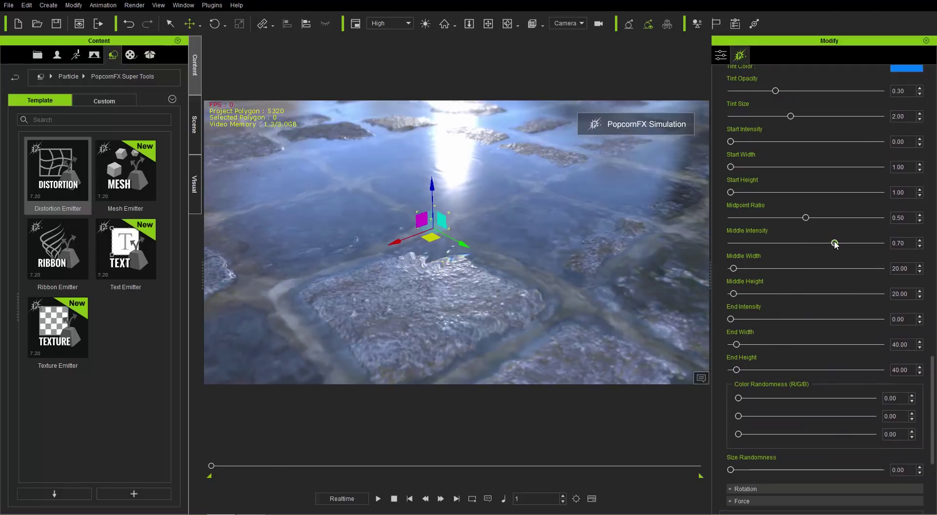
drag(835, 243, 757, 245)
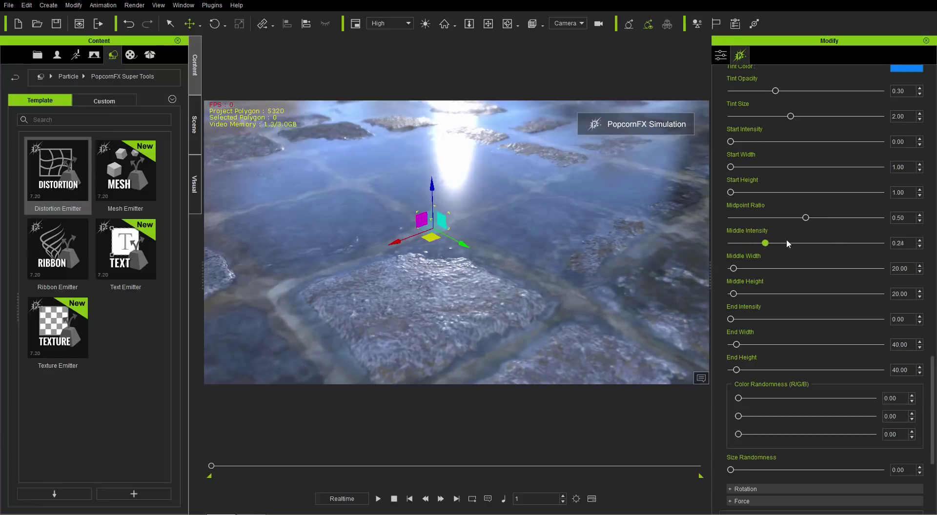
drag(787, 241, 859, 244)
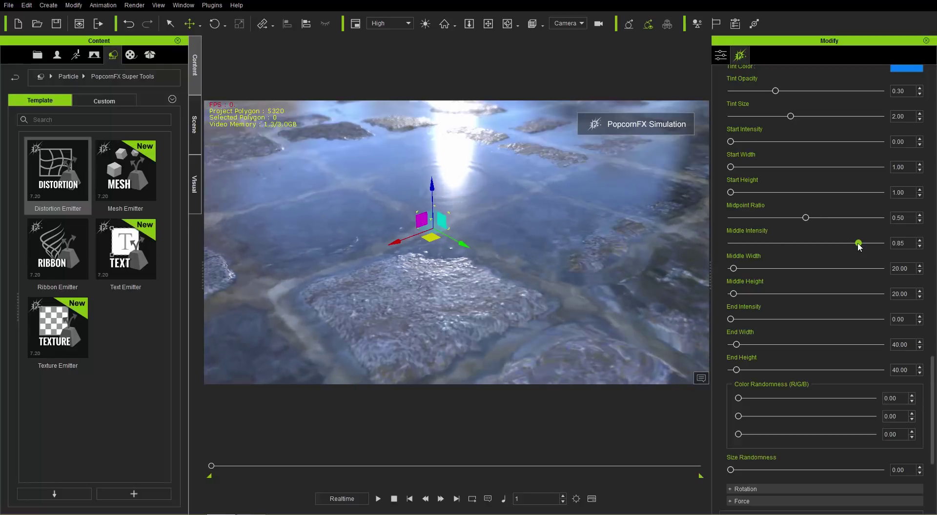
drag(859, 243, 862, 243)
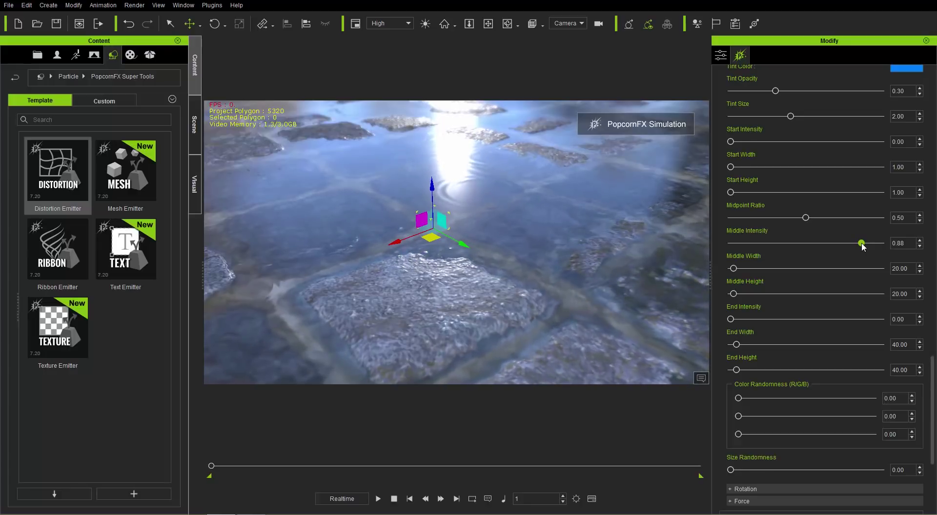
drag(862, 244, 860, 247)
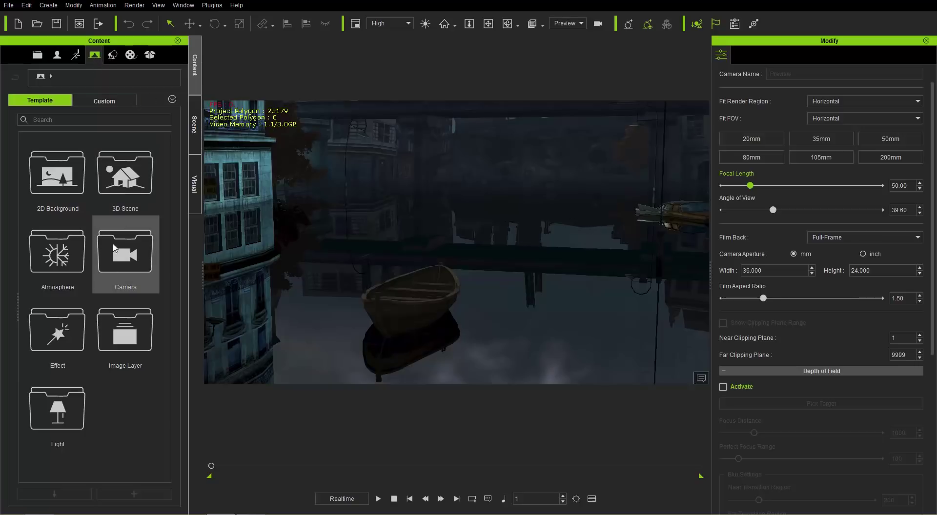
Locate the Flood scene among the Mesh_Medium 3D scenes in the content library
double_click(126, 171)
double_click(138, 182)
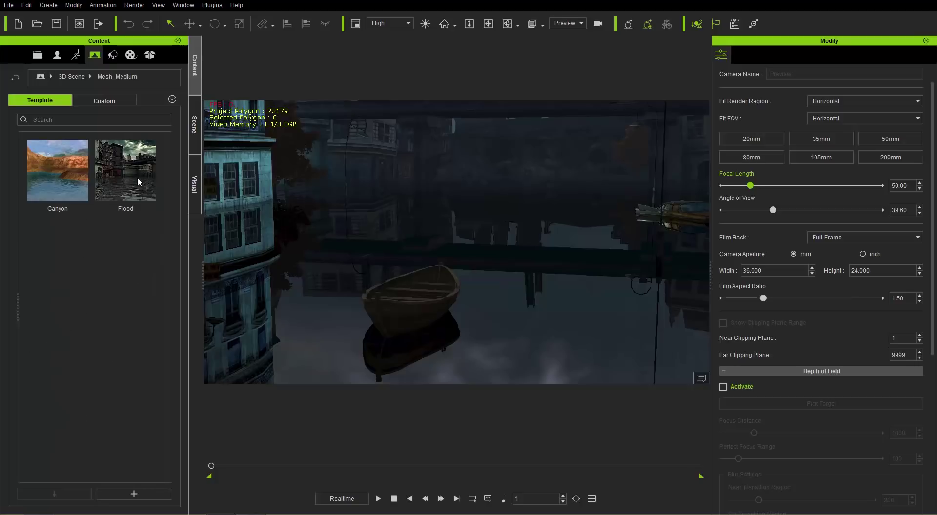
drag(142, 167, 287, 276)
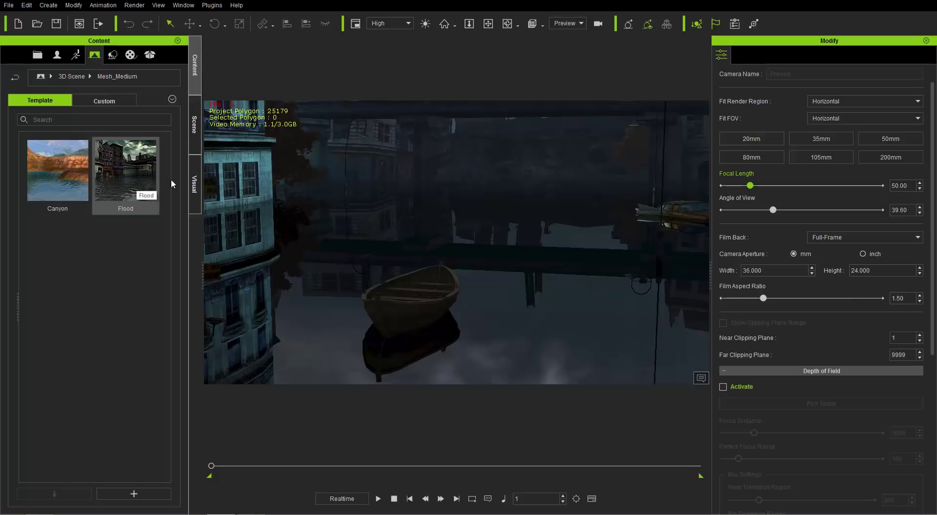
drag(171, 183, 418, 287)
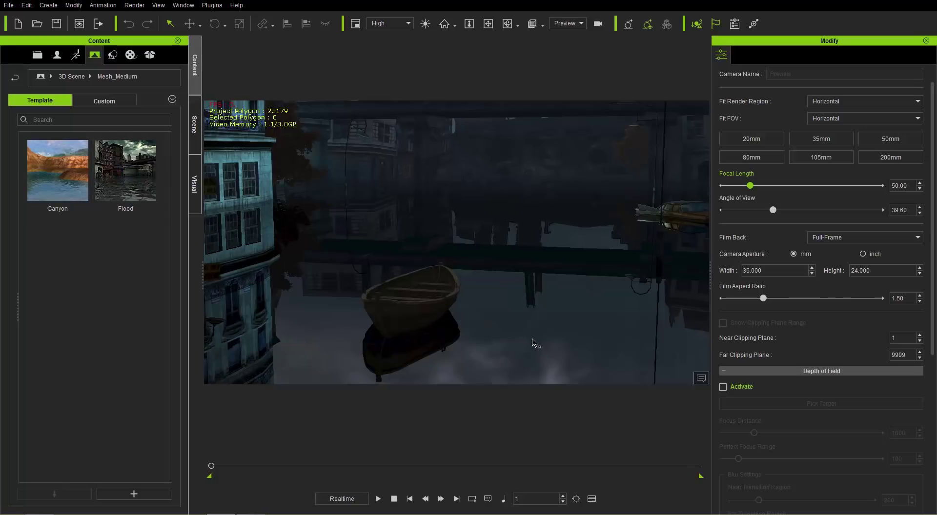
Add a Distortion Emitter to the water beside the boat in the Flood scene and raise it to about Z 52
click(113, 55)
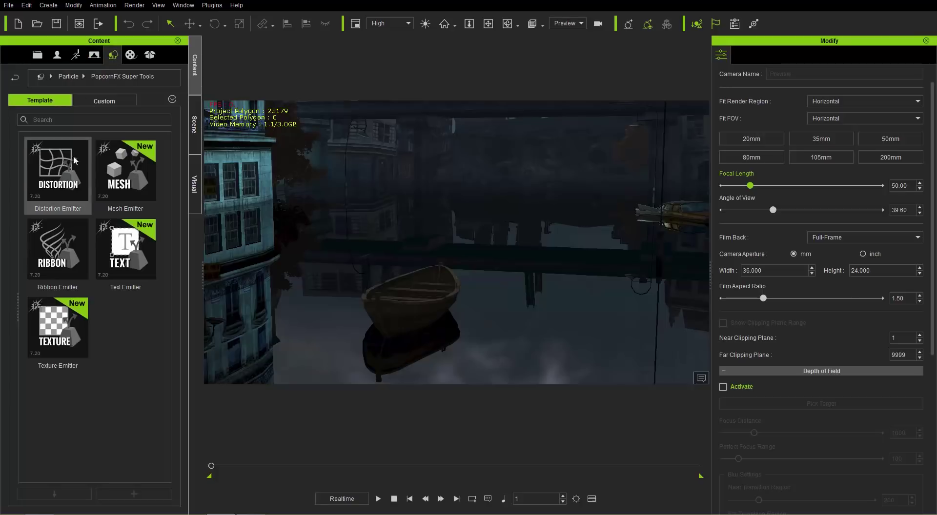
drag(62, 175, 511, 295)
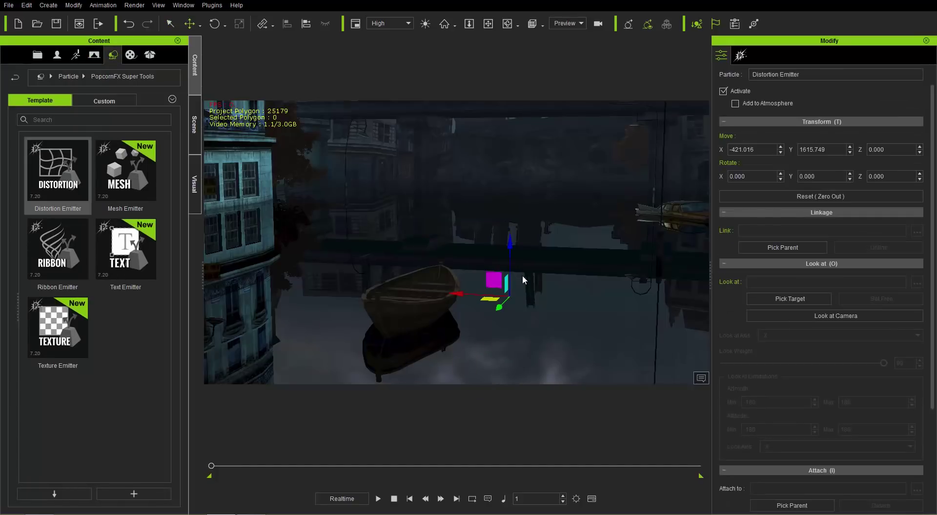
drag(510, 246, 514, 217)
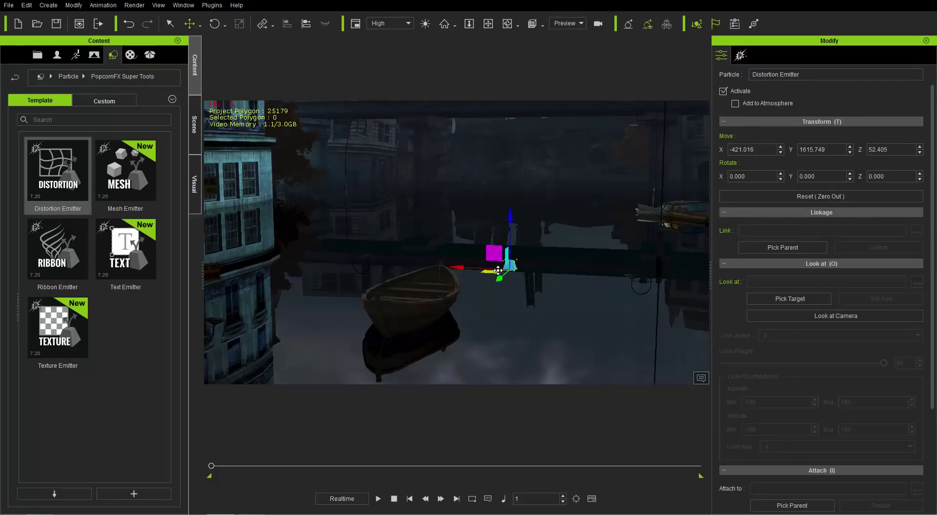
Move the Distortion Emitter across the water to the open area beyond the boat, at about X -379, Y 1555
drag(496, 278, 467, 327)
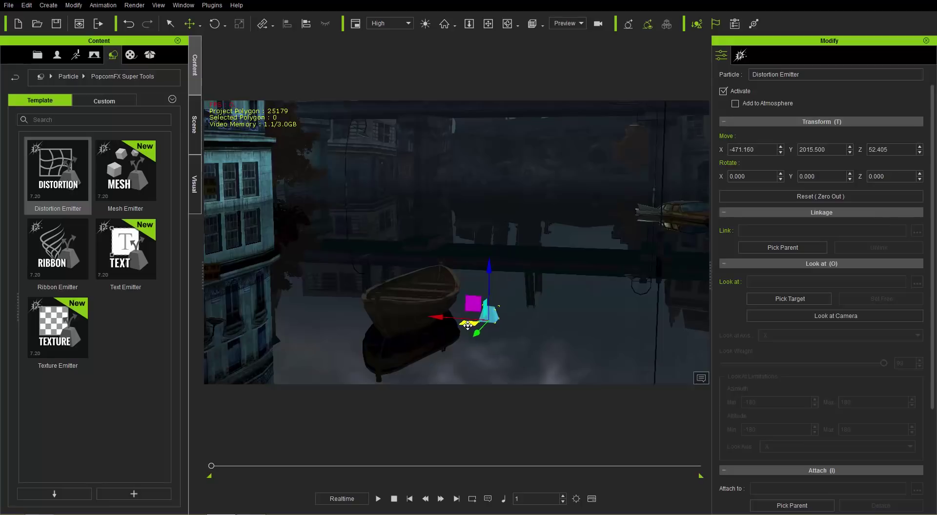
scroll(555, 337, up, 5)
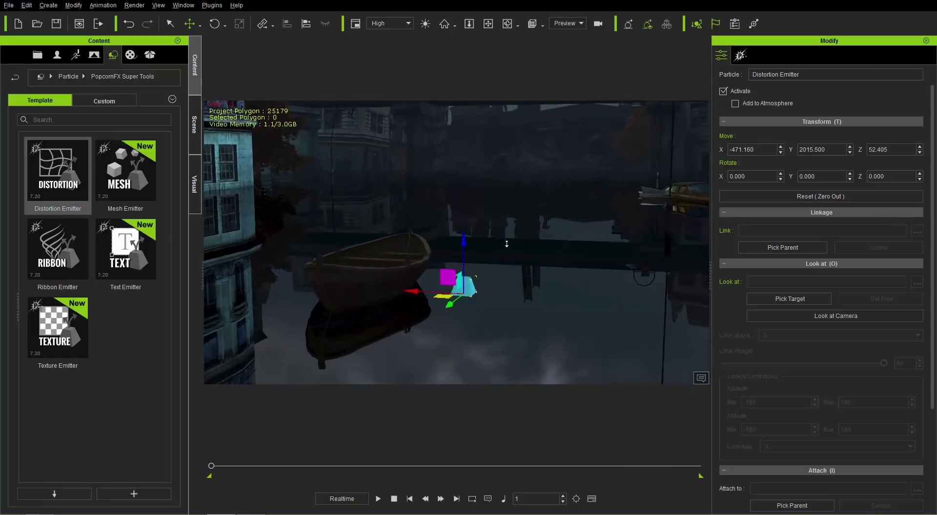
drag(460, 323, 452, 354)
right_drag(452, 354, 413, 305)
drag(412, 298, 422, 273)
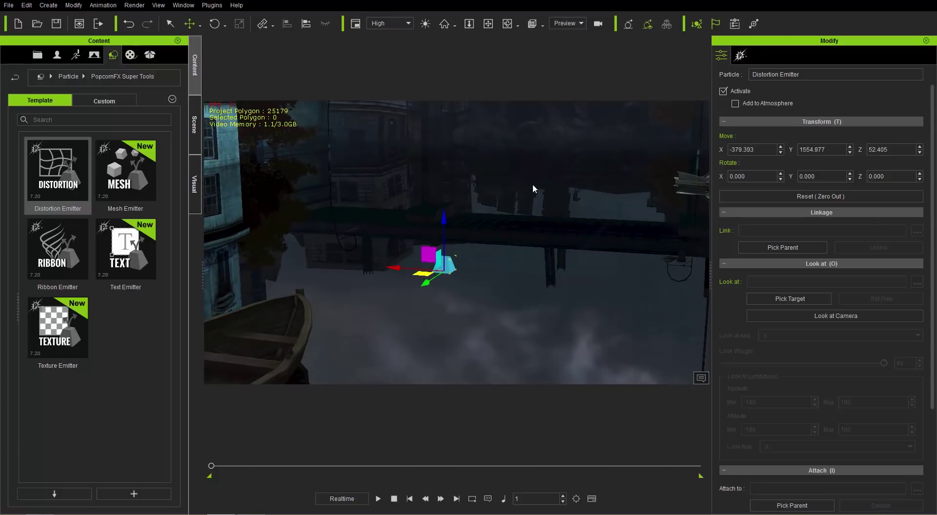
Set the distortion particle's Align Mode to Horizontal and raise the emitter slightly above the water
click(740, 57)
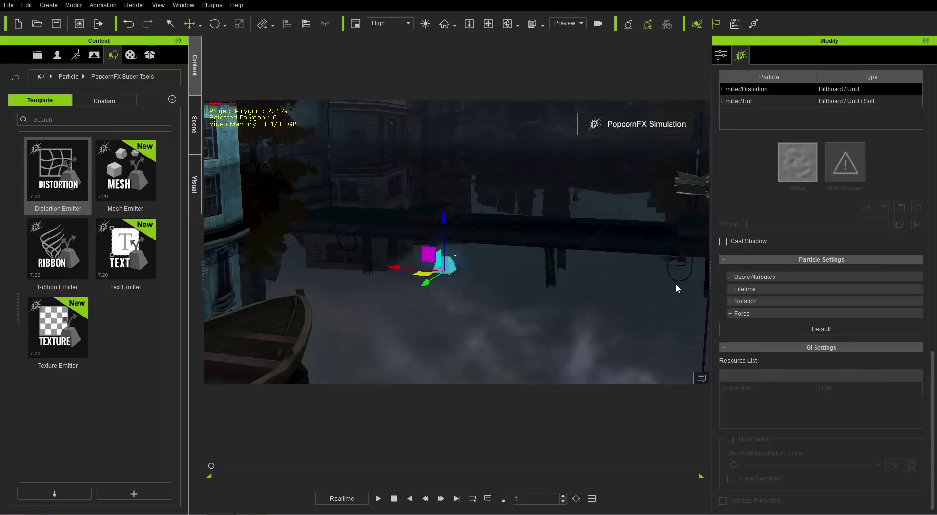
click(768, 278)
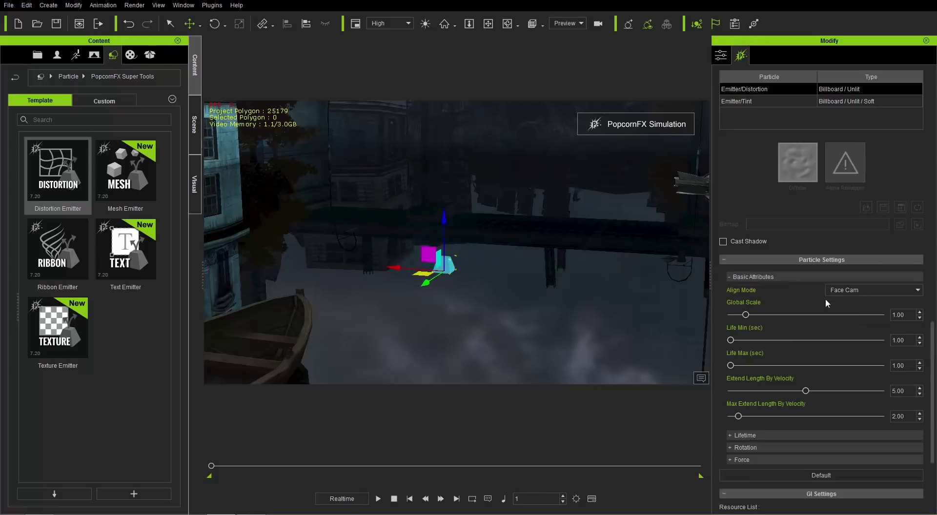
click(869, 291)
click(854, 312)
drag(443, 218, 445, 214)
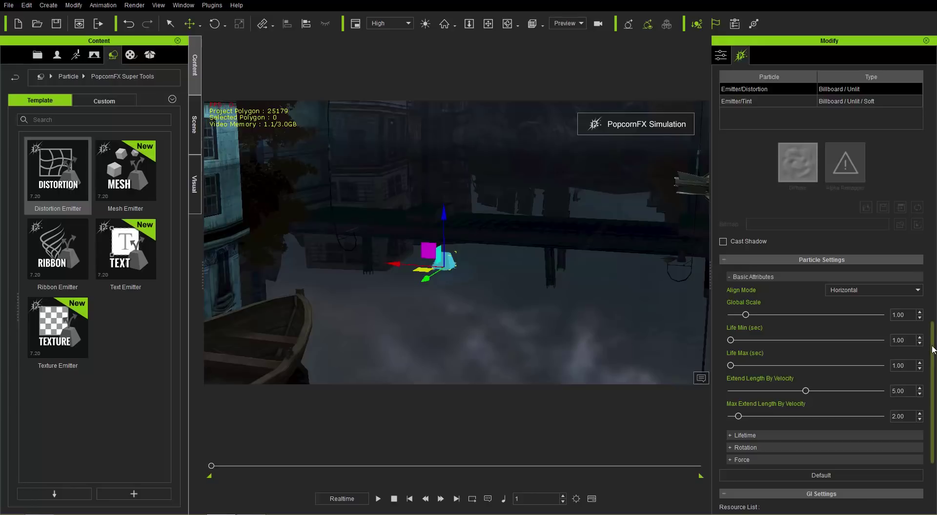
Try an Emit Rate of 50 and a Quota of 10 on the emitter
drag(933, 349, 927, 168)
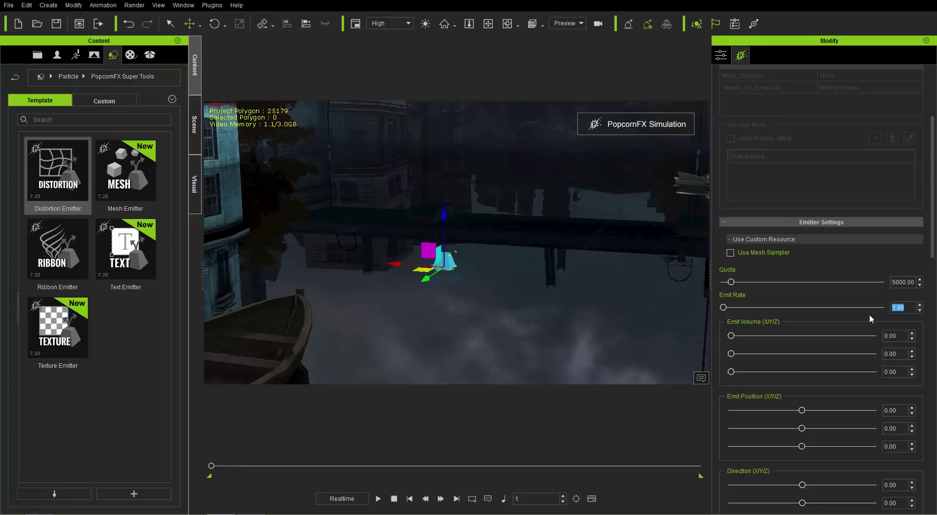
text(50)
key(Return)
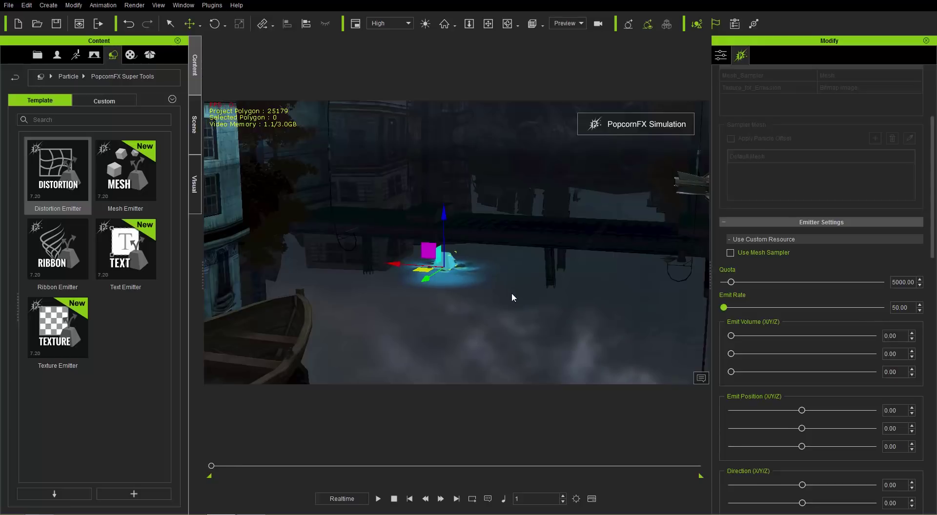
drag(508, 308, 458, 233)
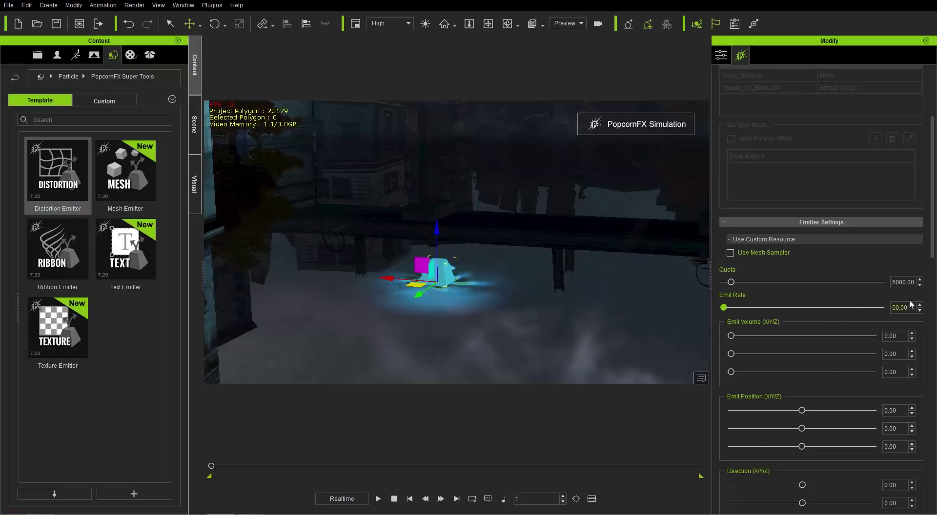
double_click(903, 282)
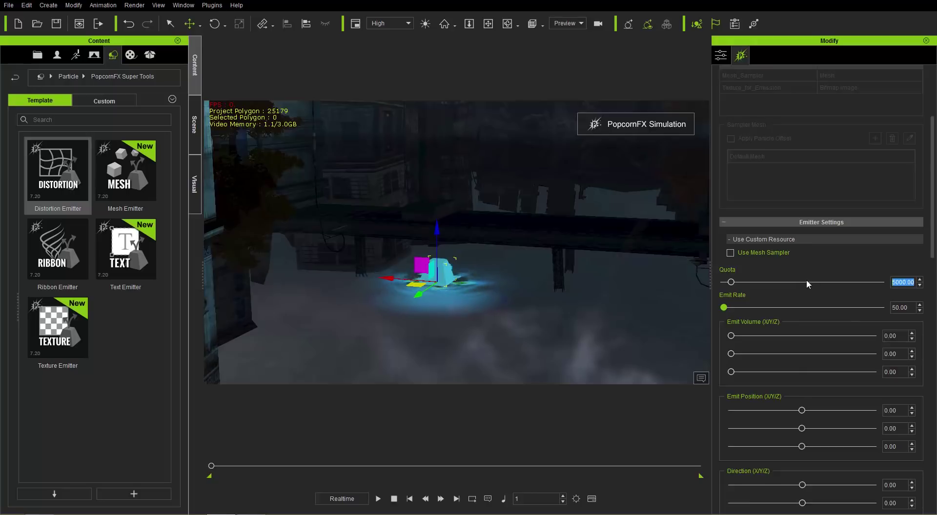
text(10)
key(Return)
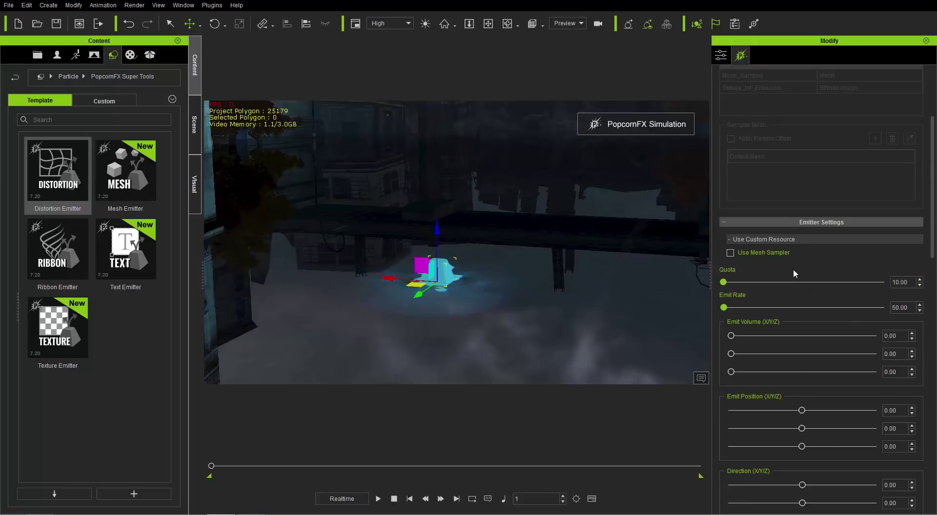
click(910, 307)
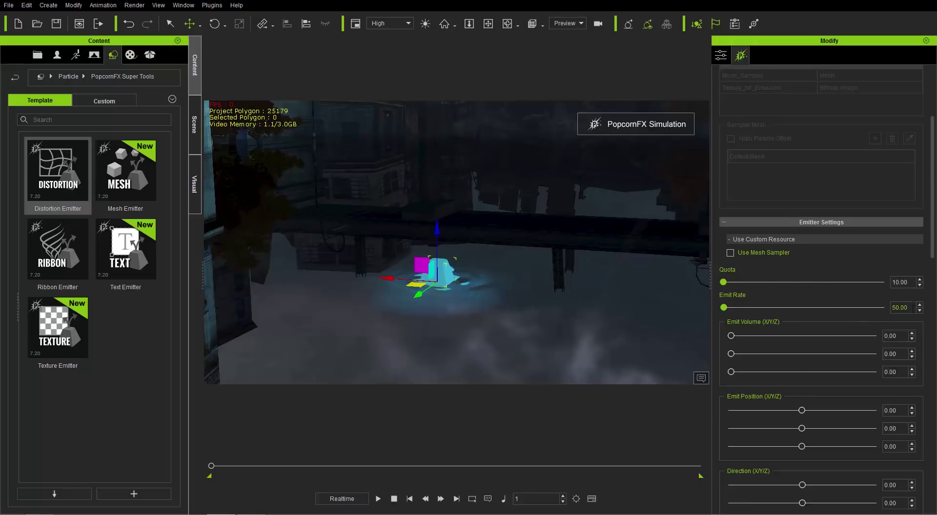
Set the emitter's Quota to 100000 and its Emit Rate to 3000
double_click(902, 283)
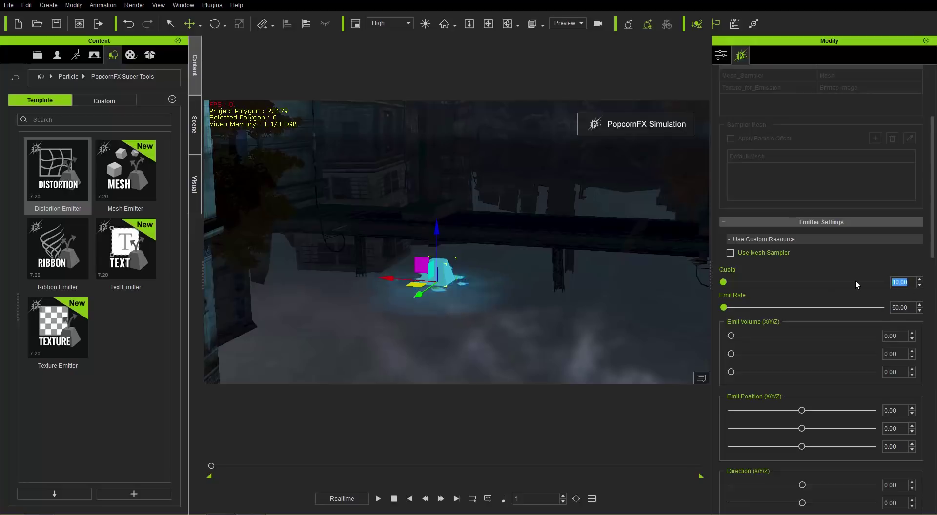
text(100000)
key(Return)
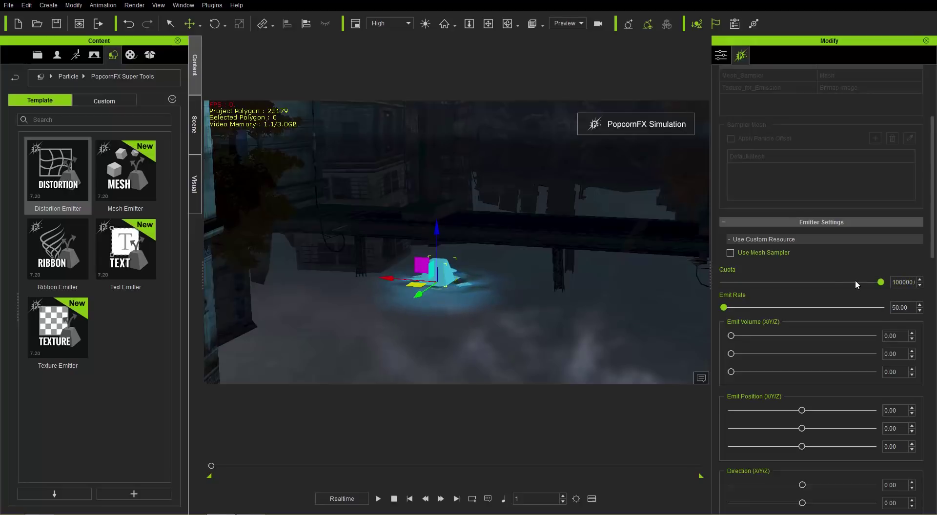
click(914, 306)
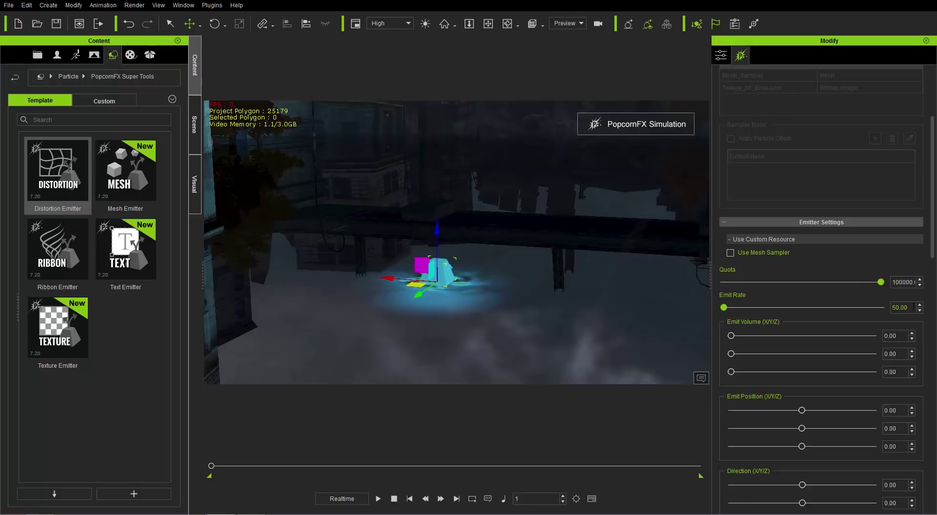
text(3000)
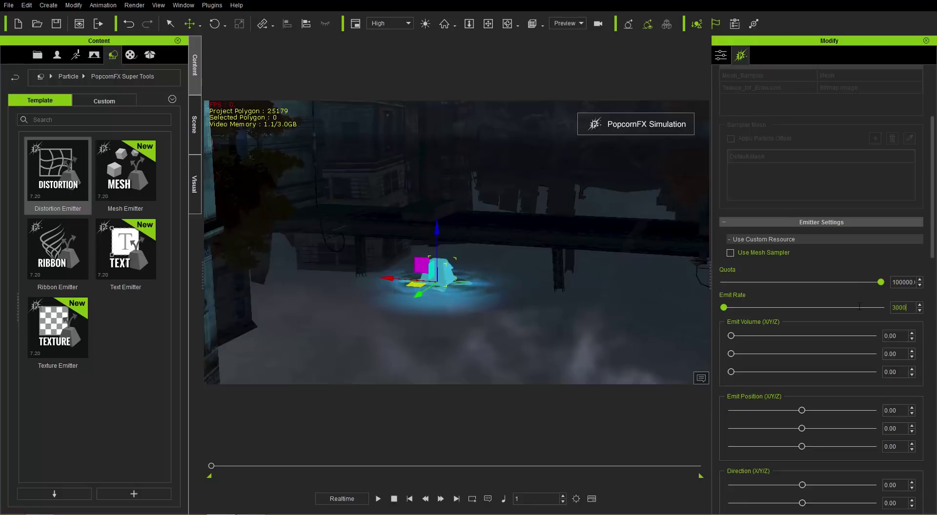
key(Return)
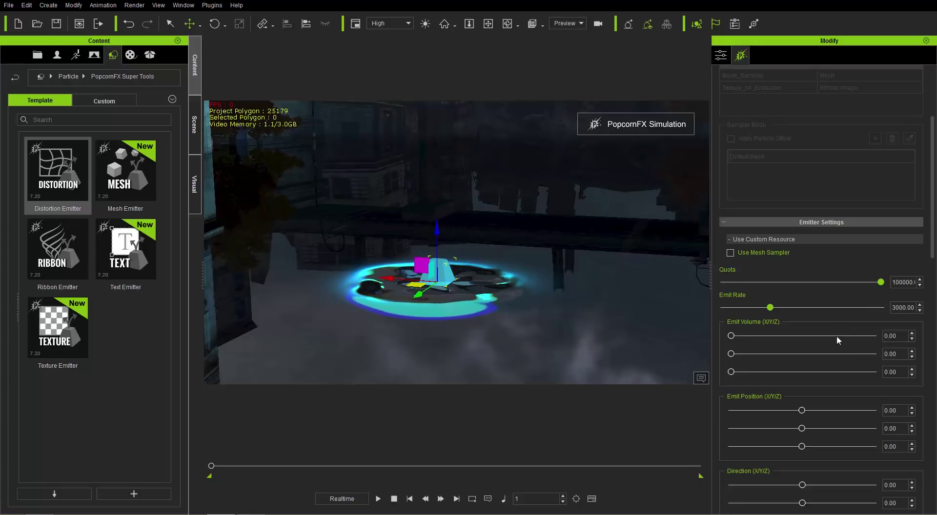
Set the emitter's Emit Volume to 4000 on both X and Y
double_click(894, 336)
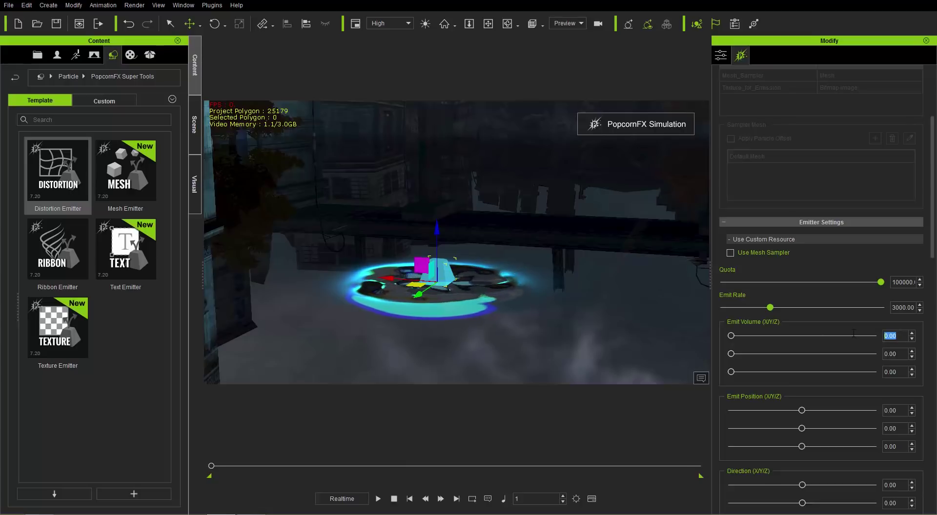
text(4000)
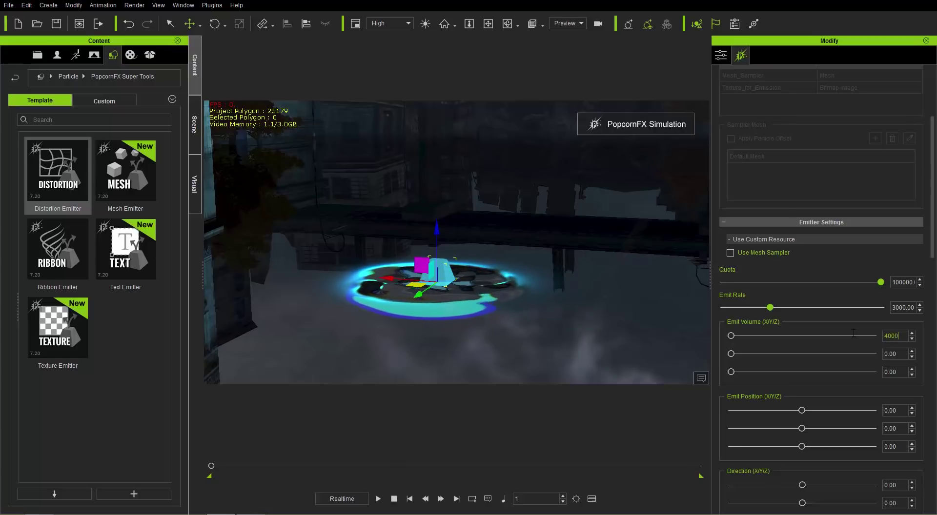
key(Return)
double_click(905, 354)
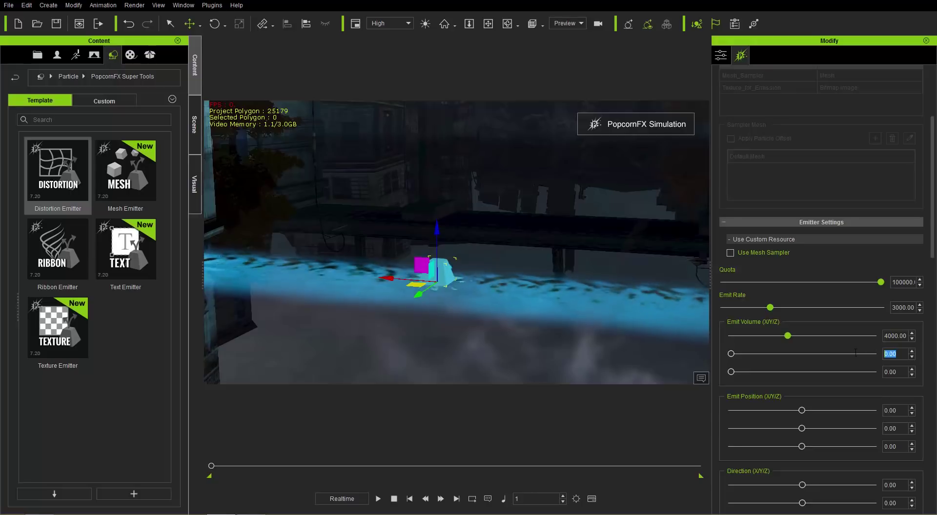
text(4000)
key(Return)
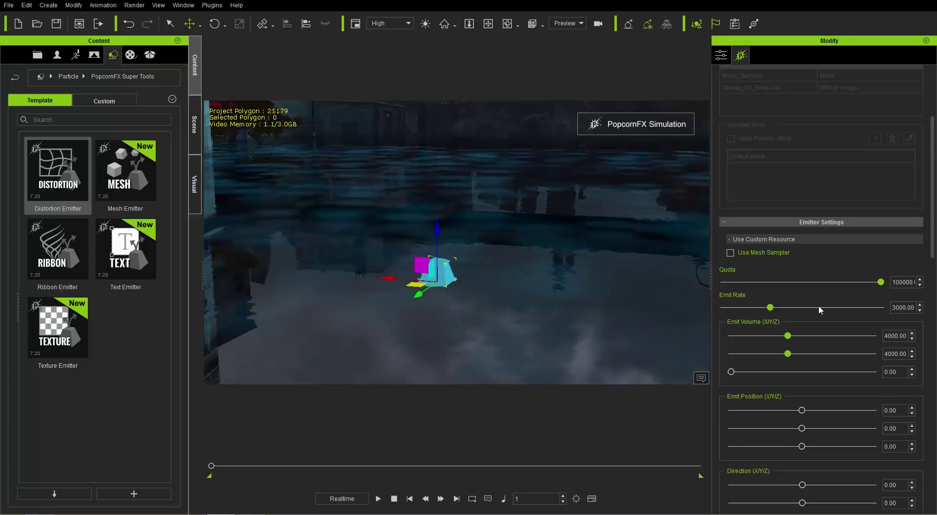
Set the Tint Opacity in the distortion particle's Lifetime settings to 0.01
scroll(934, 241, down, 3)
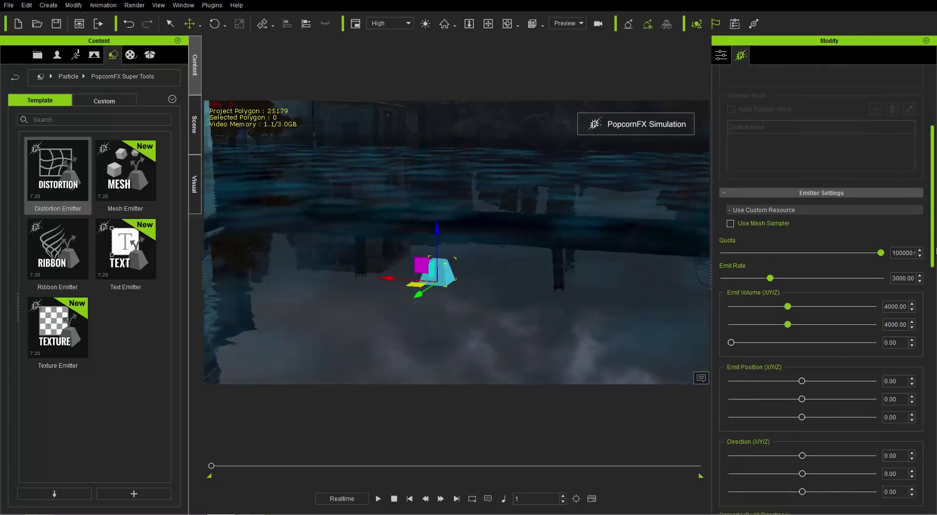
scroll(933, 241, down, 20)
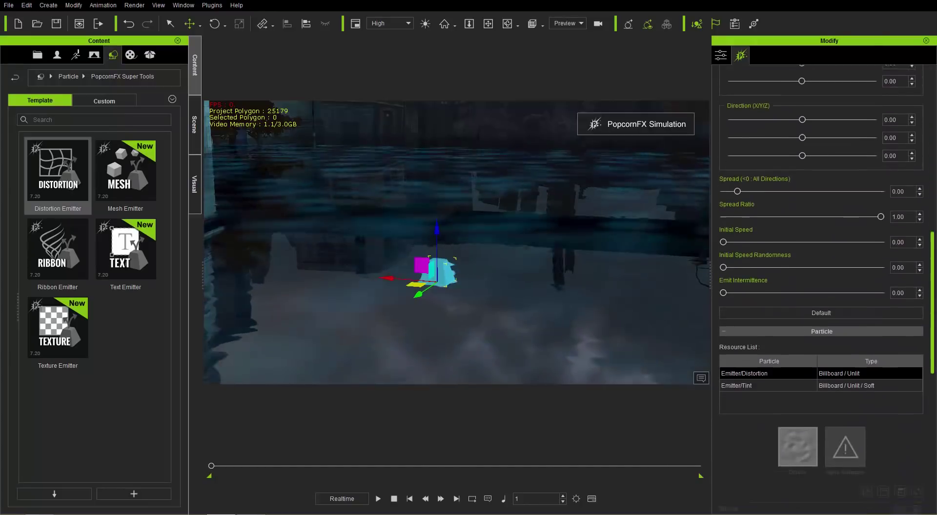
scroll(865, 452, down, 3)
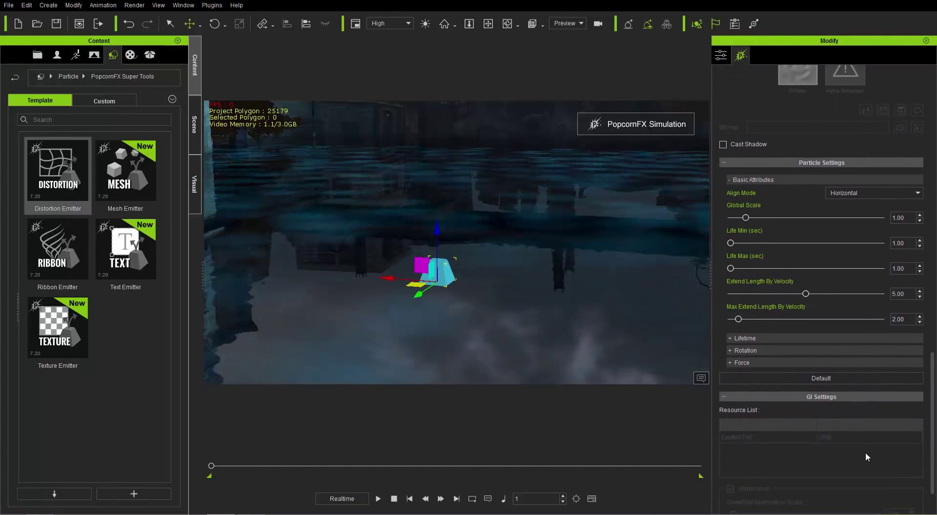
click(766, 339)
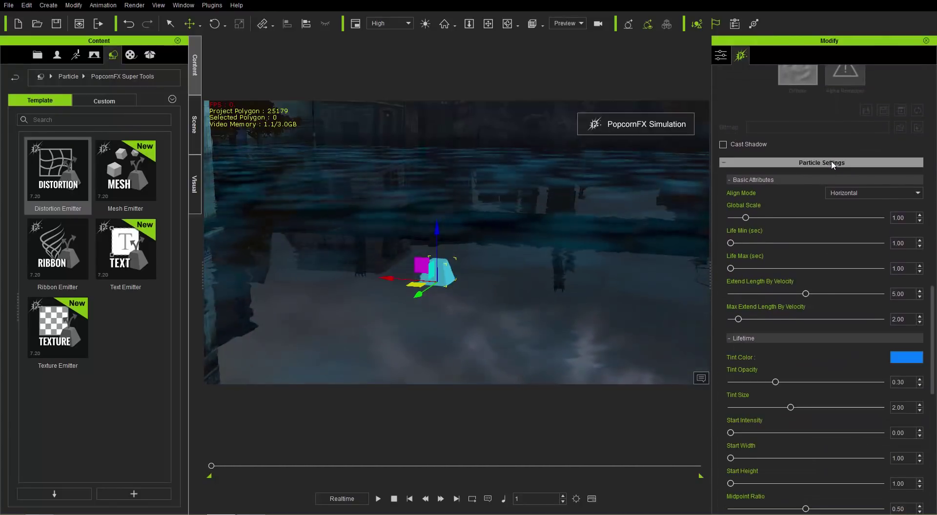
double_click(898, 382)
text(0.0)
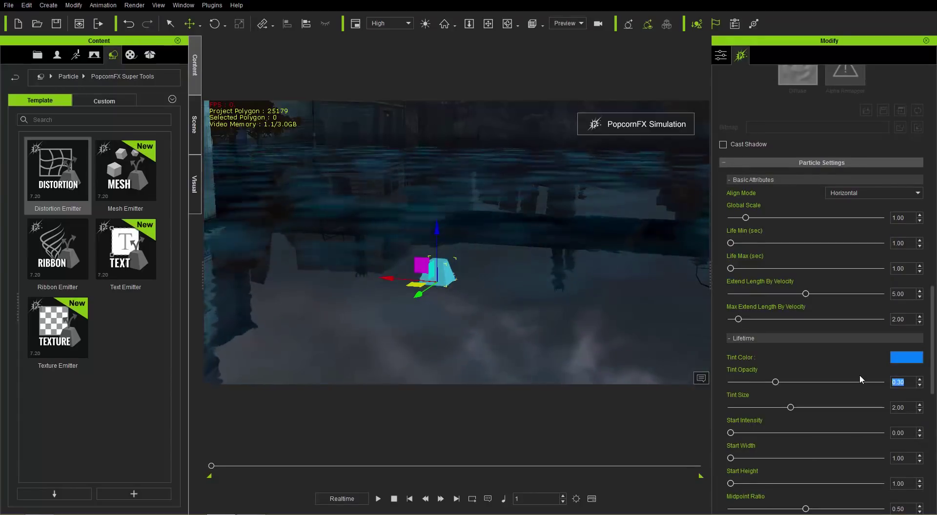
text(1)
key(Return)
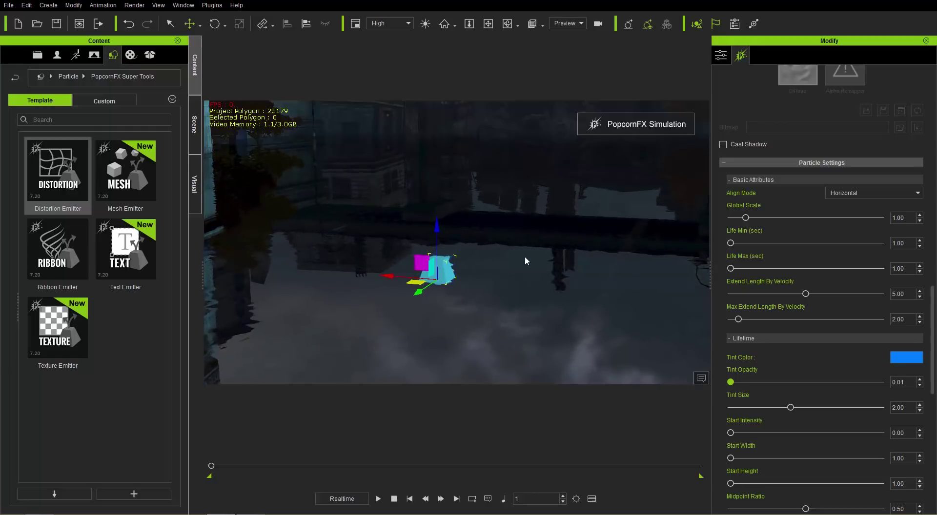
Set the emitter's Direction on Y to 1.00
scroll(809, 262, up, 10)
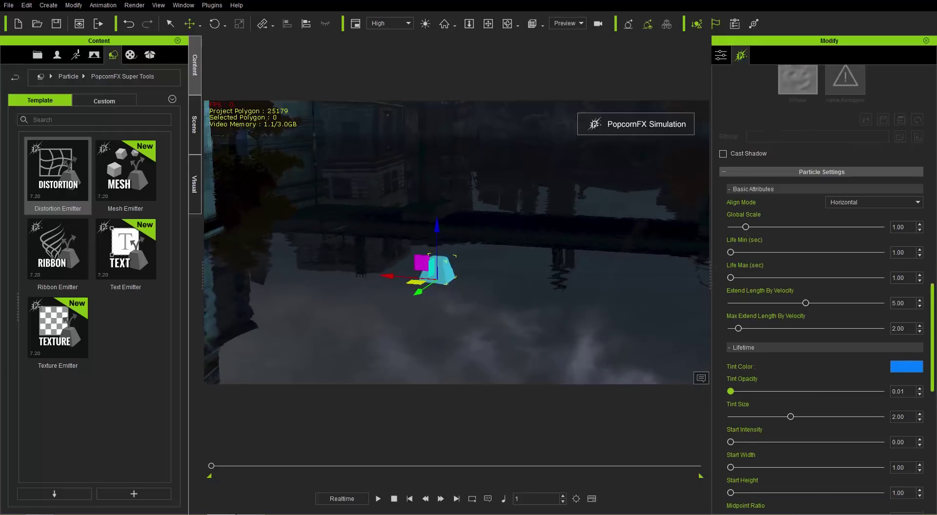
scroll(810, 263, up, 3)
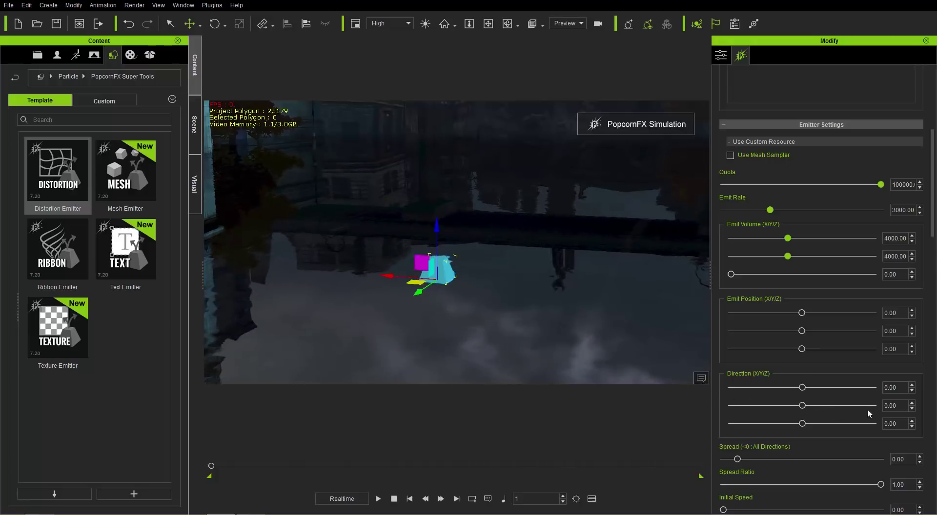
drag(835, 405, 935, 407)
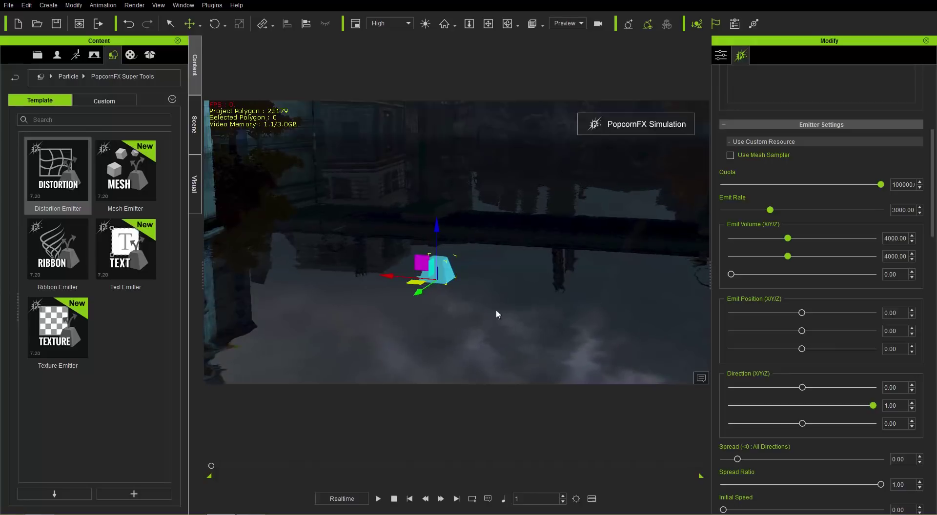
Set the emitter's Initial Speed to 1.50 and reverse its Y Direction to -1.00
scroll(822, 293, down, 1)
scroll(754, 340, down, 3)
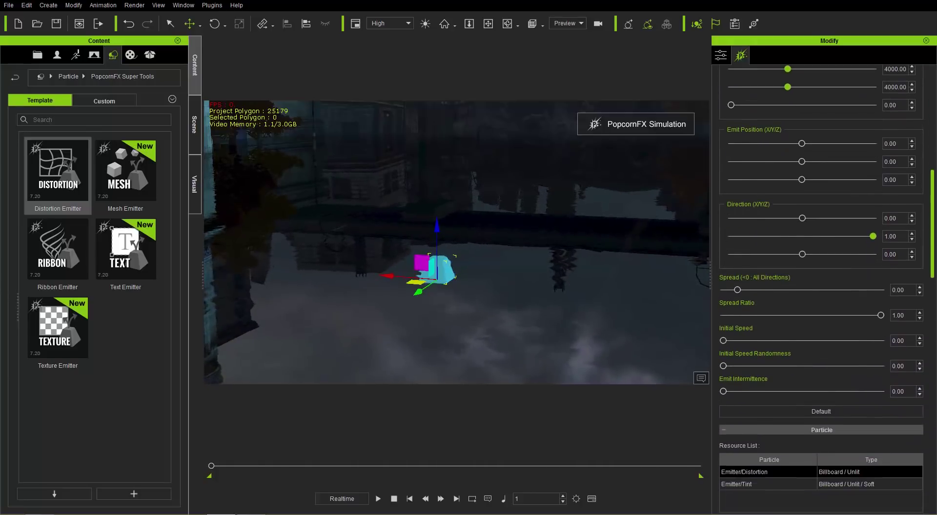
drag(727, 341, 770, 341)
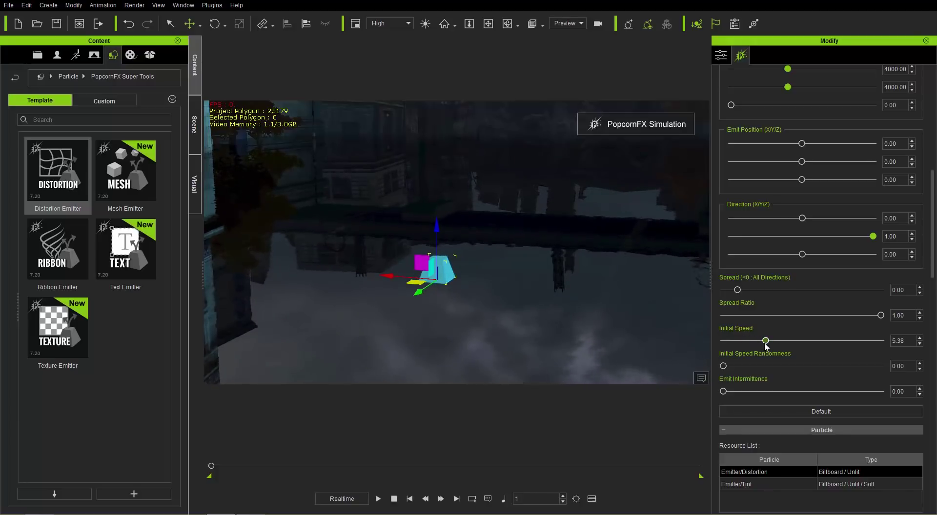
drag(764, 343, 738, 340)
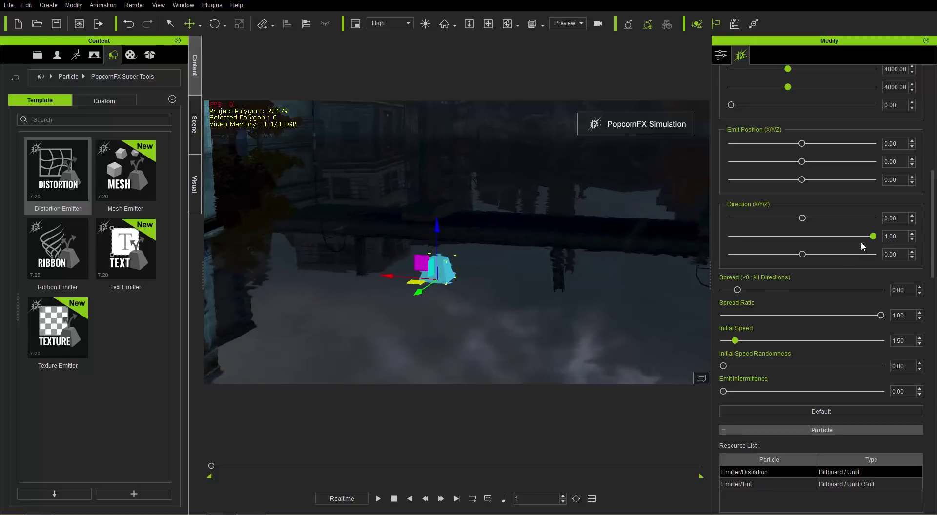
drag(872, 236, 715, 242)
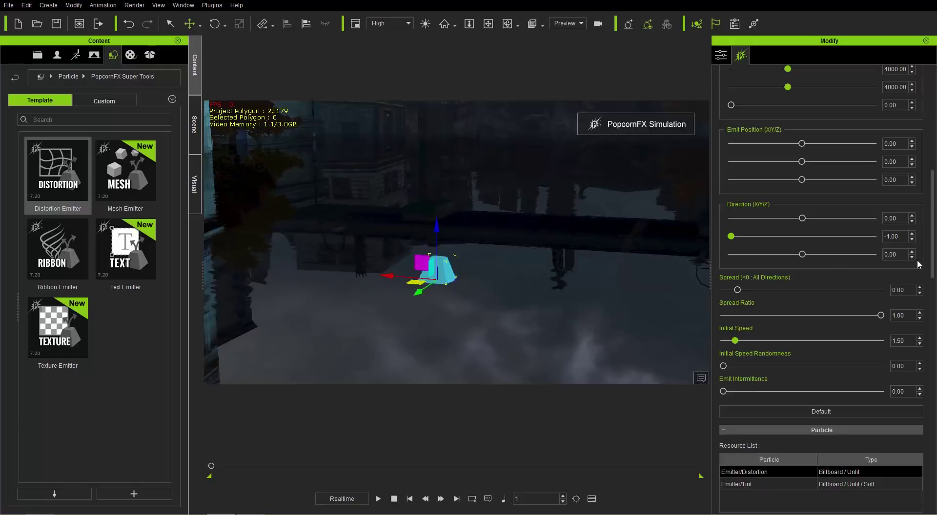
Set the distortion particle's Tint Opacity to 0.01 and raise its Global Scale to 1.61
drag(932, 224, 932, 346)
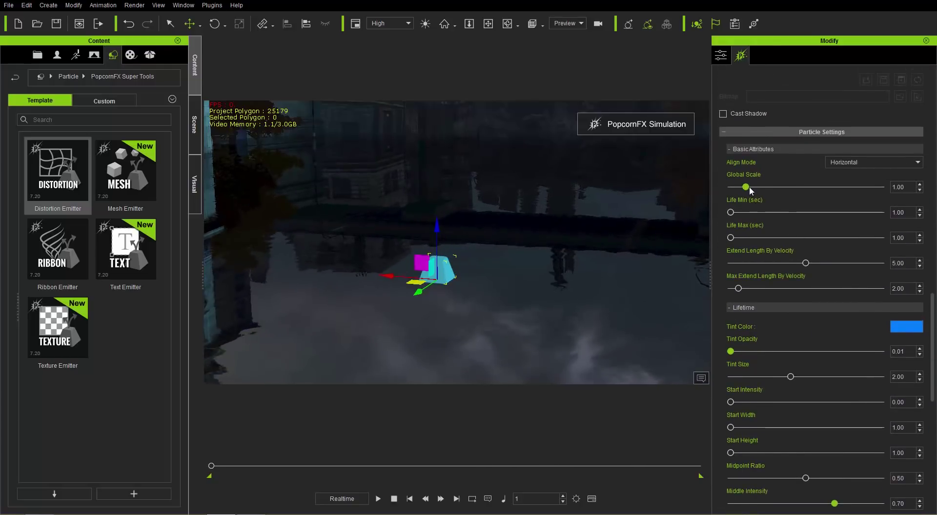
mouse_move(750, 187)
mouse_down()
mouse_move(791, 188)
mouse_move(754, 188)
mouse_move(744, 179)
mouse_up()
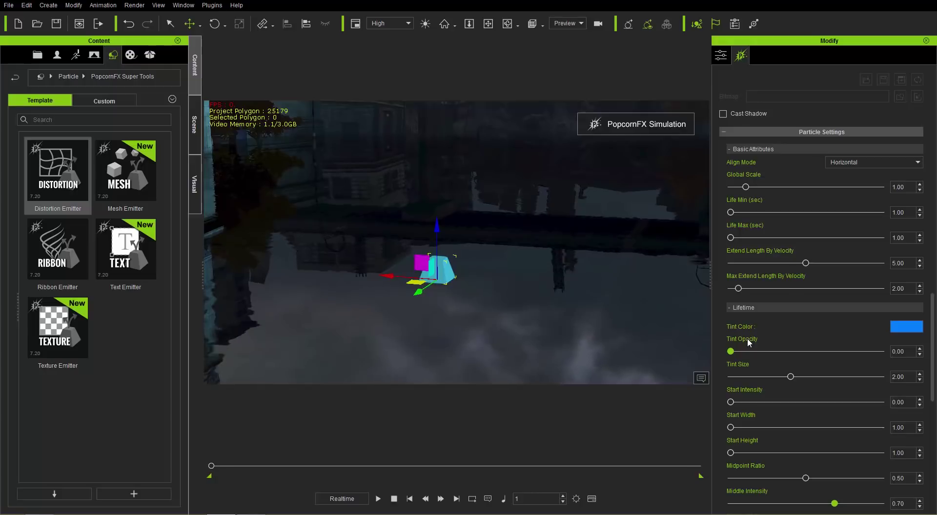
click(871, 351)
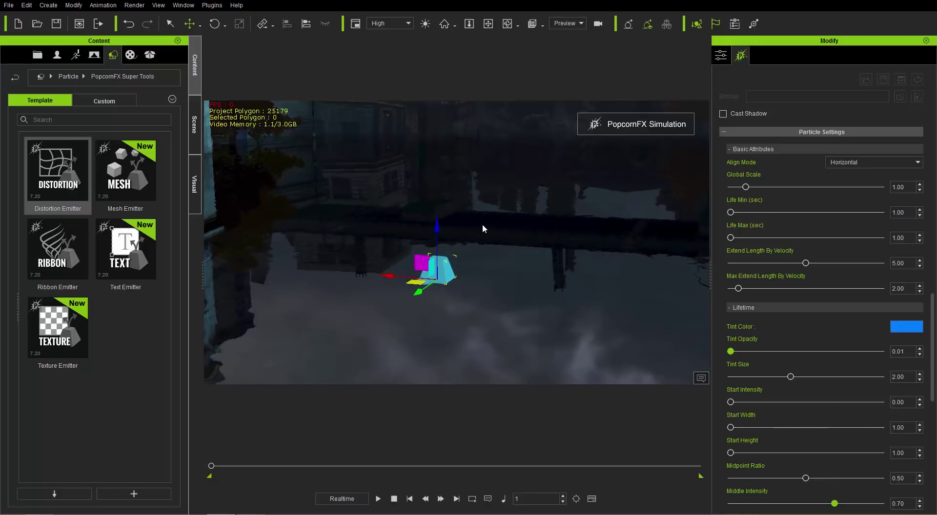
scroll(483, 228, down, 2)
right_drag(459, 275, 408, 279)
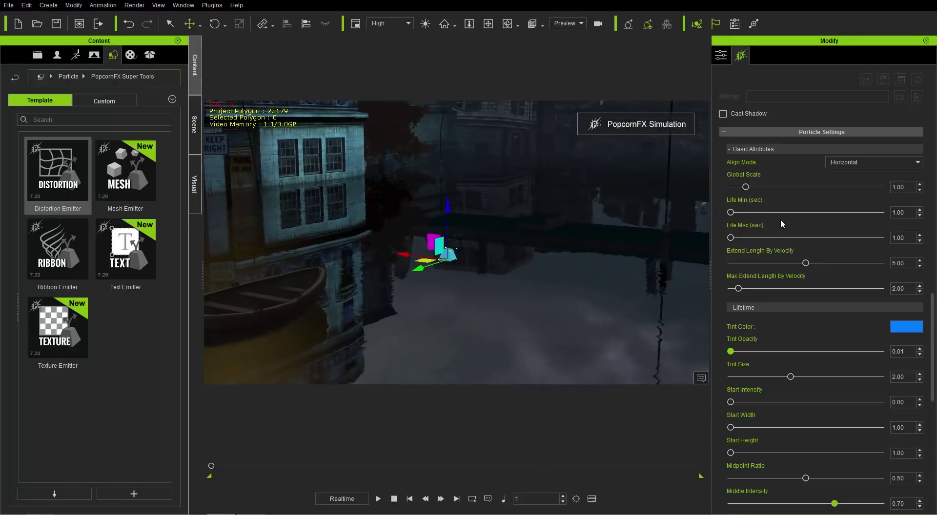
drag(746, 188, 755, 187)
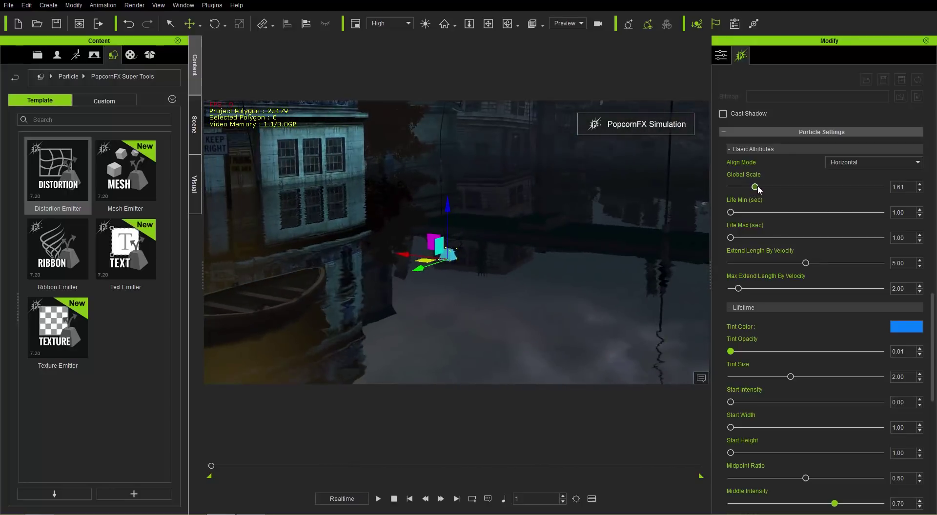
right_drag(414, 259, 454, 253)
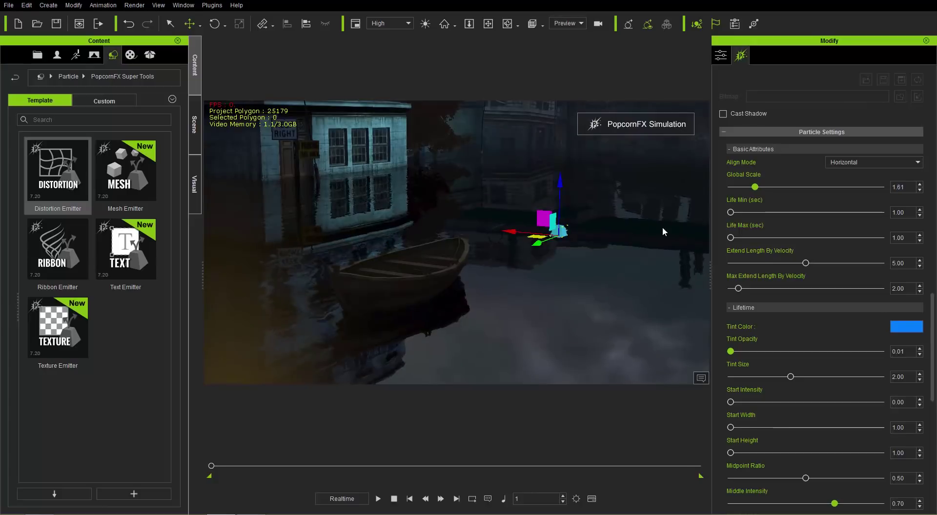
Lower the emitter's Initial Speed to 0.44 and check the distortion on the reflections around the boat
scroll(754, 220, down, 15)
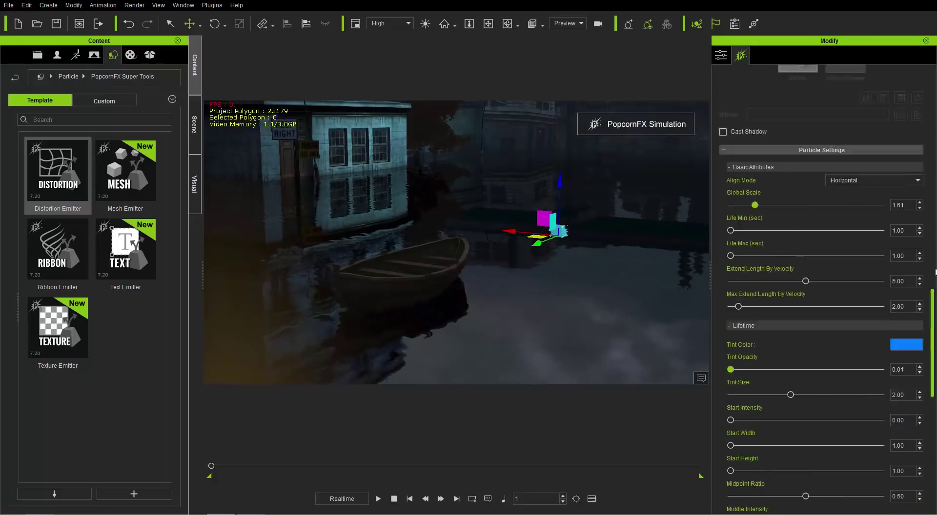
drag(737, 250, 730, 252)
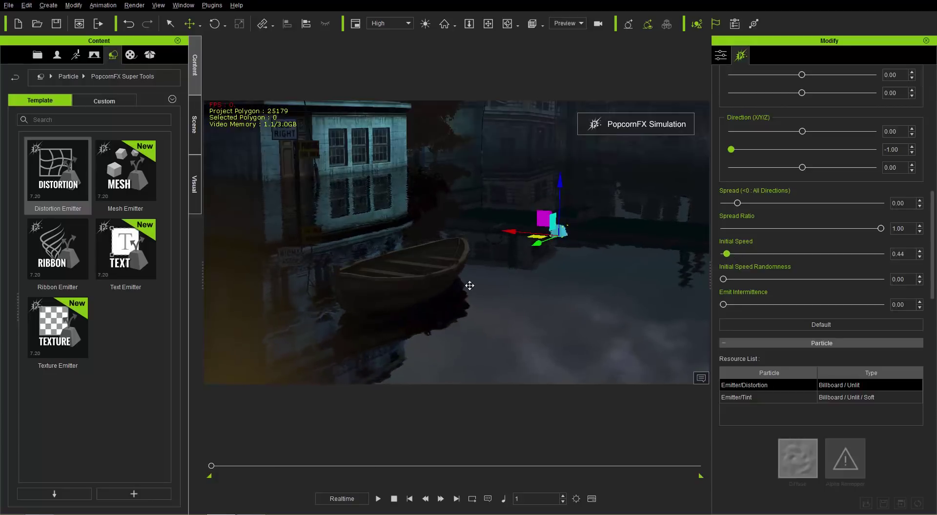
middle_drag(468, 283, 486, 292)
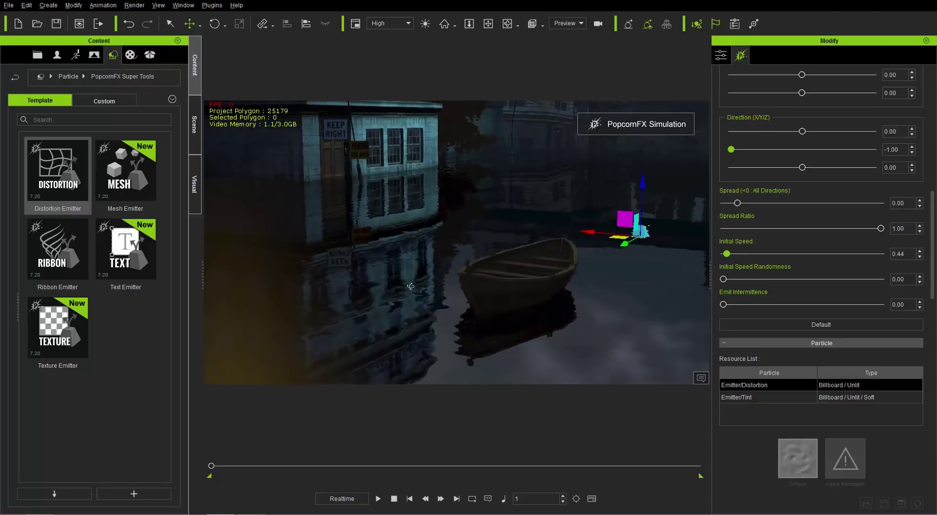
right_drag(494, 305, 484, 279)
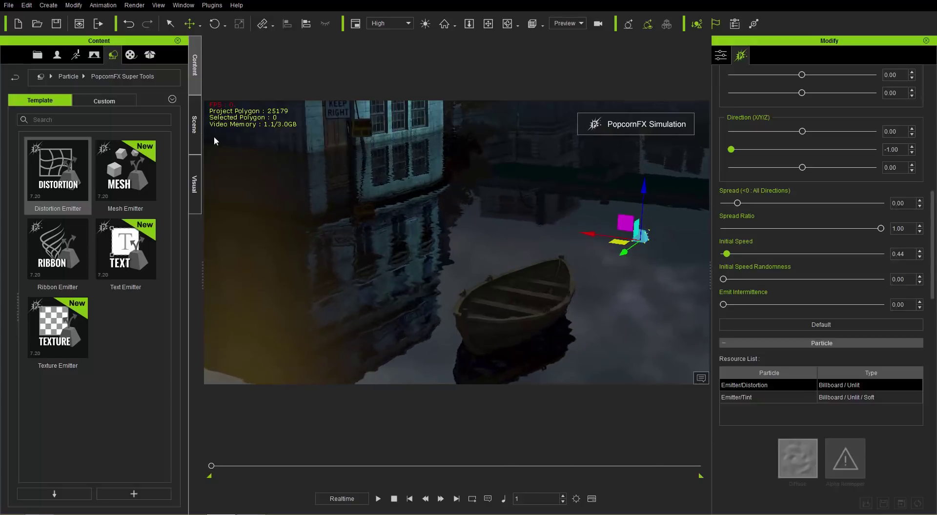
Delete the Distortion Emitter particle from the scene
click(195, 126)
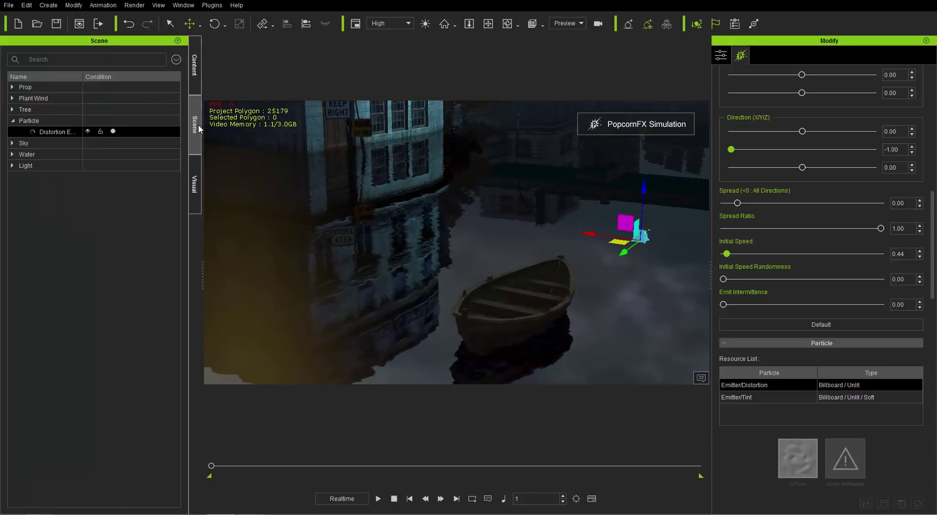
click(64, 133)
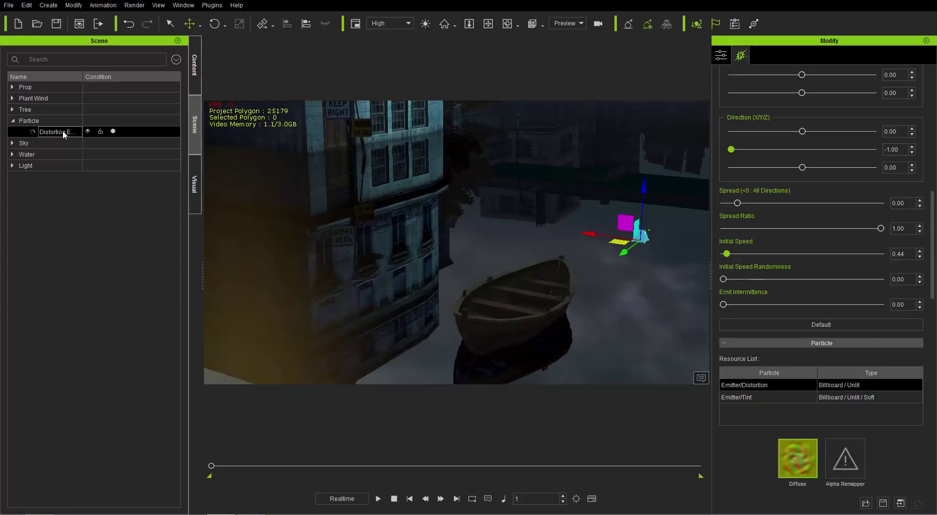
key(Delete)
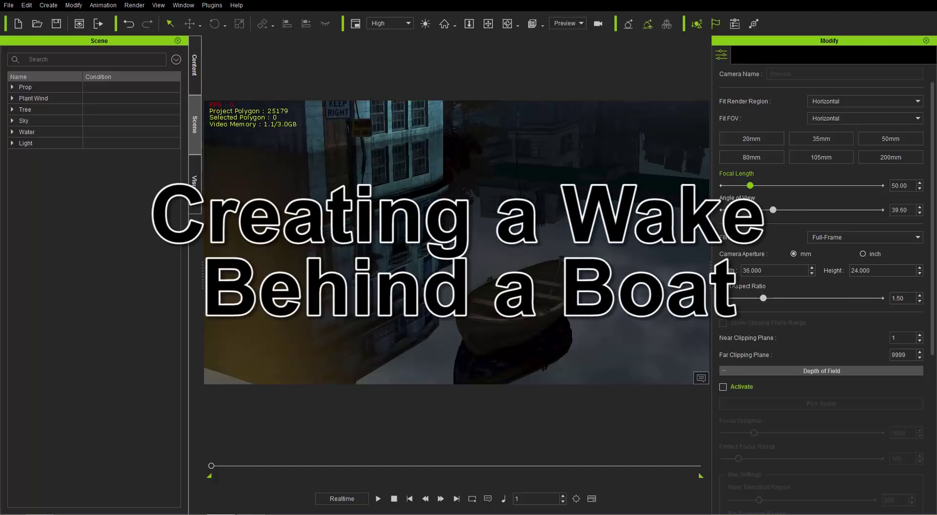
Add the Water Wake particle from PopcornFX Learning Samples, 2_Applications, Distortion Emitter, to the water by the boat
click(195, 76)
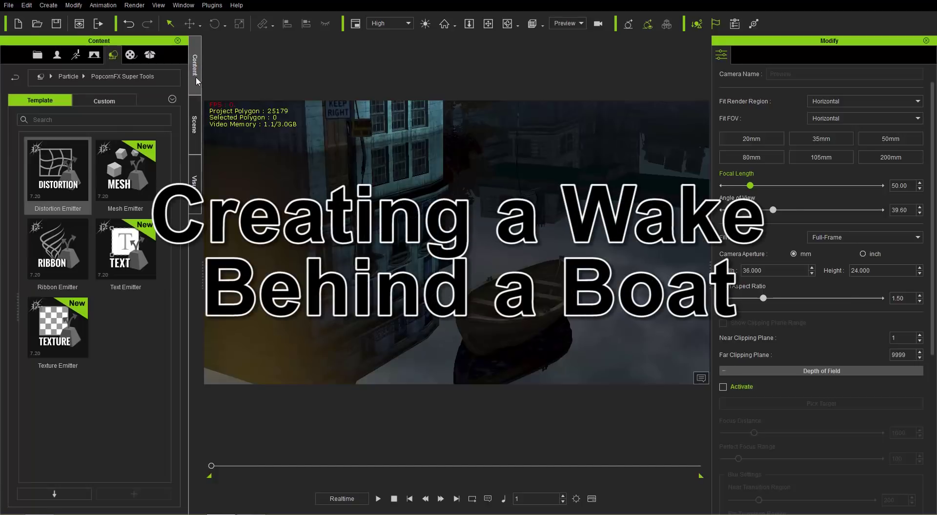
click(71, 77)
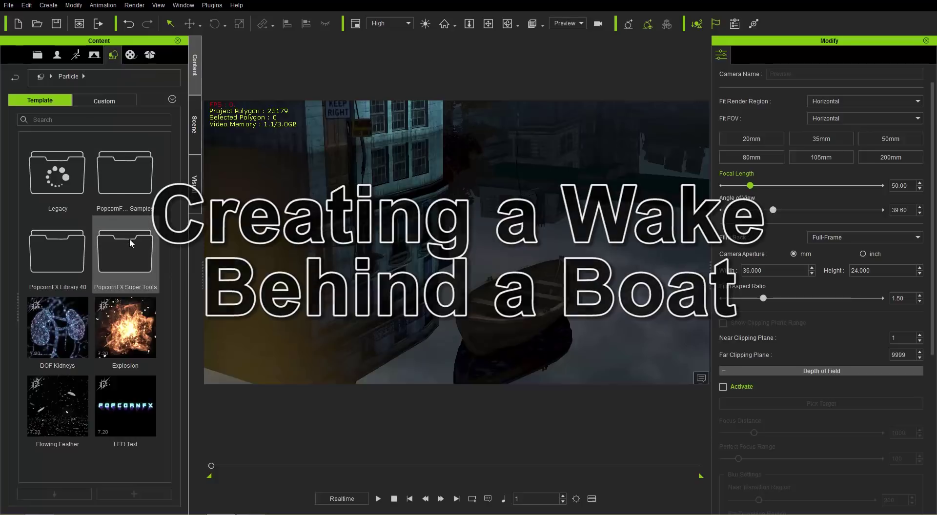
double_click(122, 194)
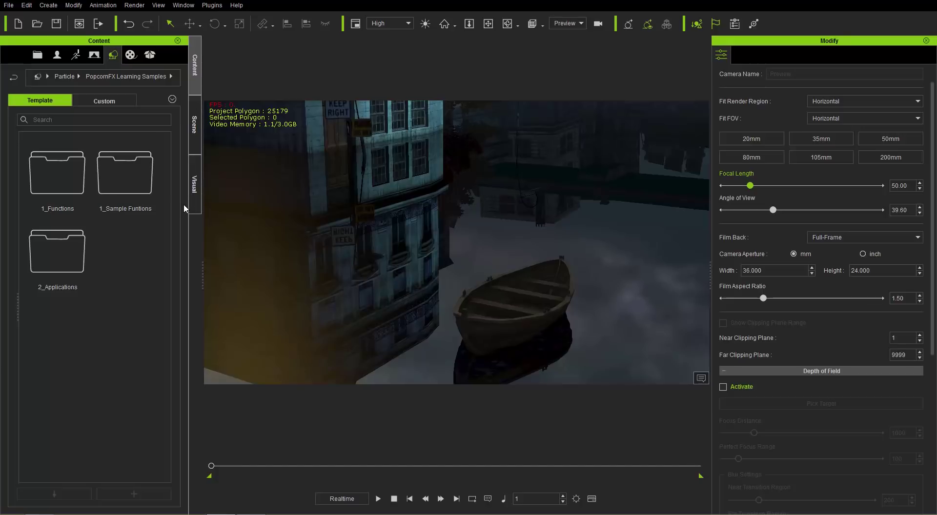
double_click(69, 249)
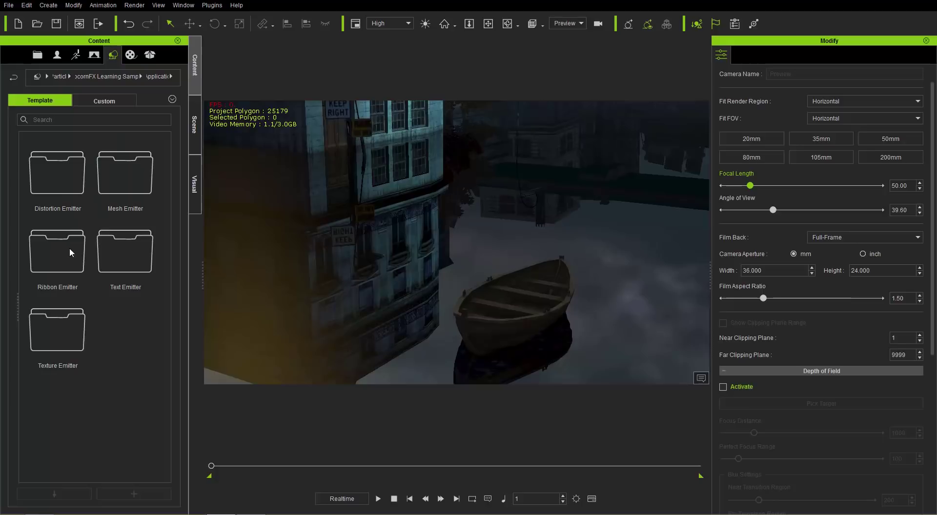
double_click(68, 192)
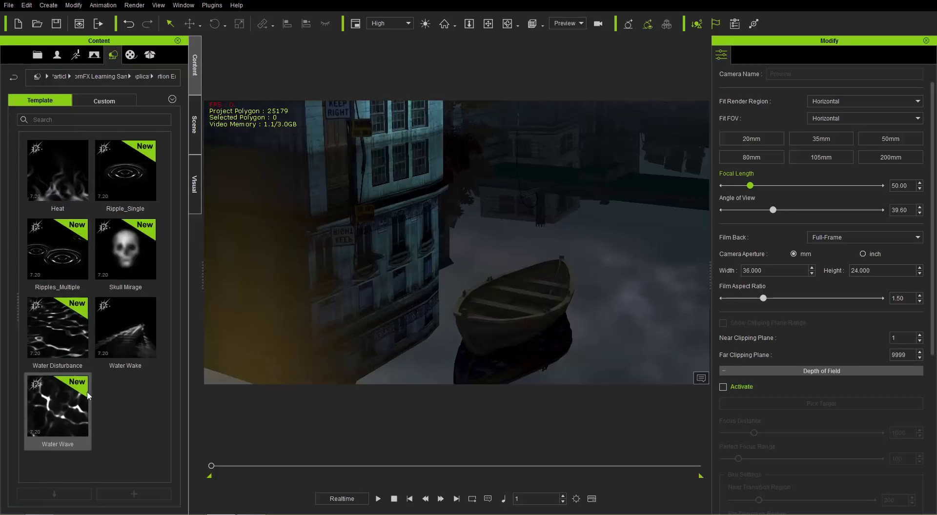
drag(120, 326, 528, 324)
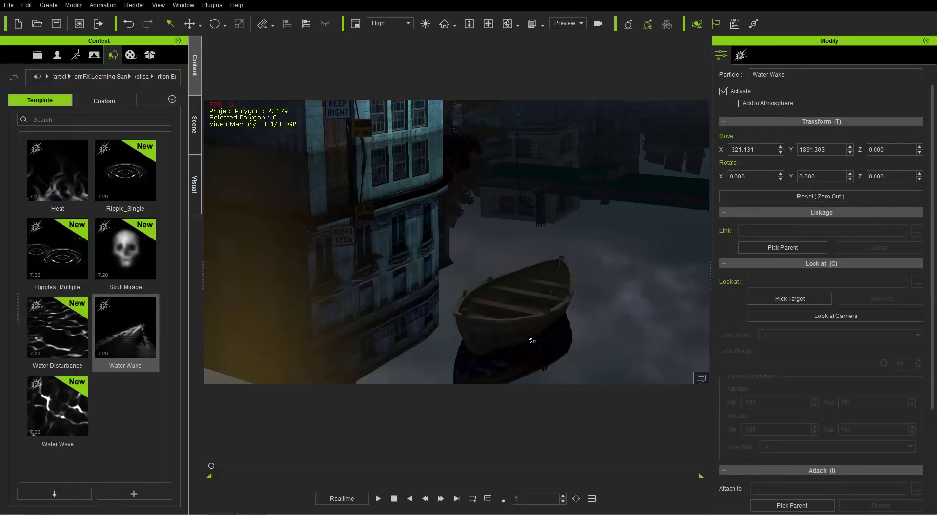
Move the Water Wake emitter beside the boat to X -483.962, Y 2042.581 and raise it to Z 52.495
drag(527, 277, 581, 333)
right_drag(629, 365, 521, 229)
drag(508, 187, 517, 218)
mouse_move(559, 304)
right_down()
mouse_move(550, 283)
mouse_move(563, 312)
right_up()
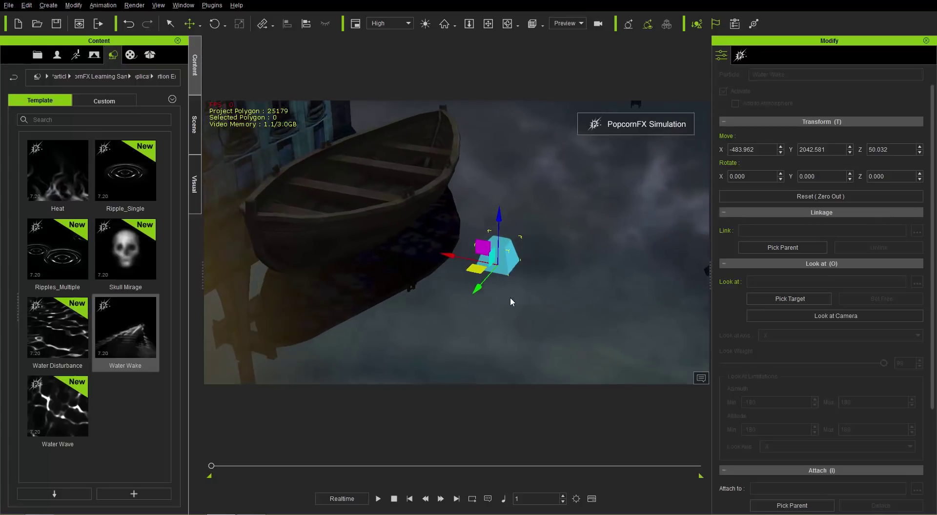
right_drag(510, 297, 494, 220)
right_drag(572, 344, 506, 242)
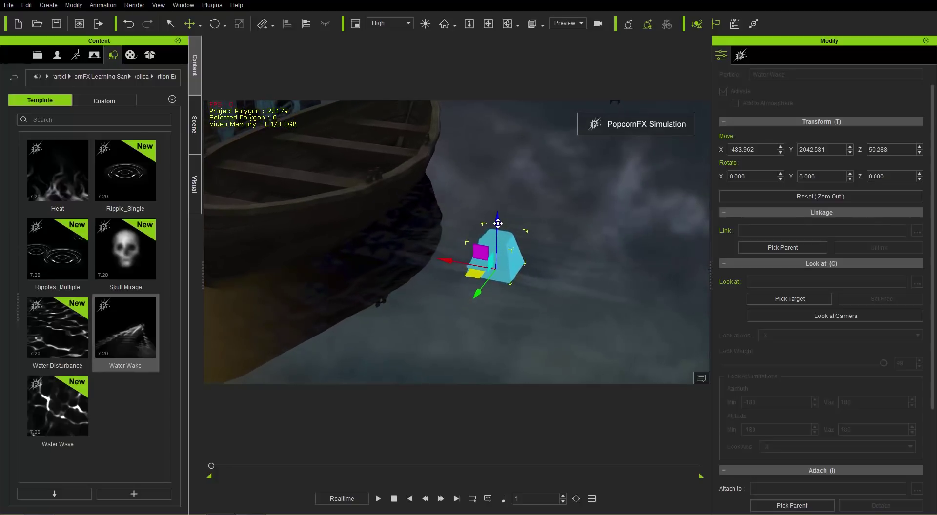
drag(498, 223, 500, 220)
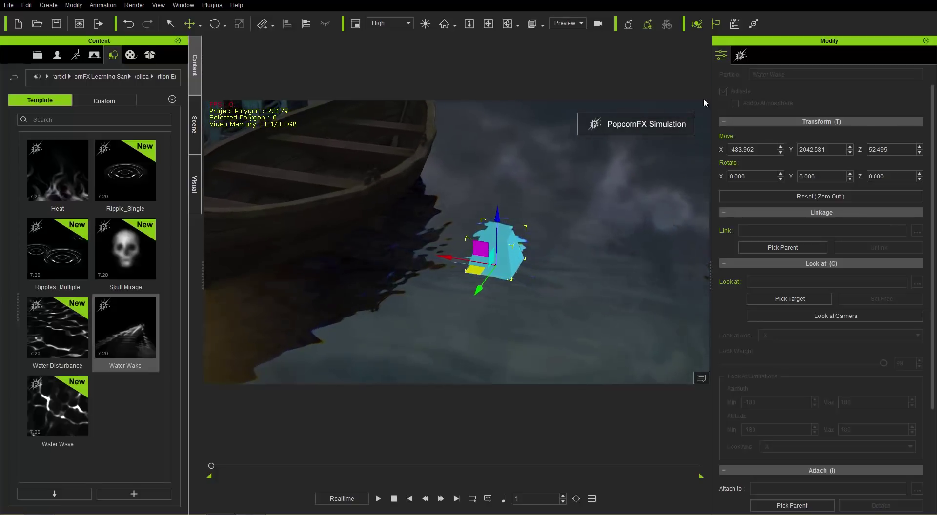
Launch the Diffuse texture of the Water Wake's Emitter/Distortion particle in the external image editor to examine it
click(742, 56)
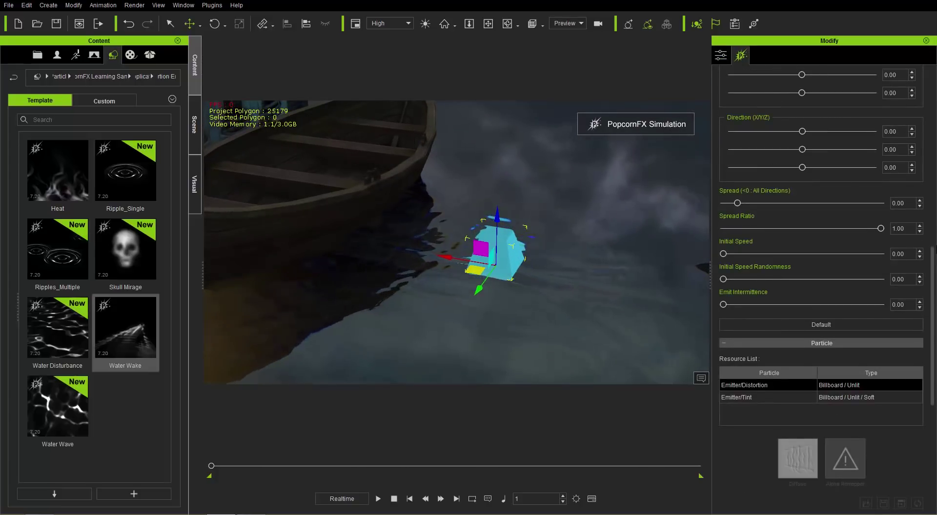
scroll(854, 362, down, 5)
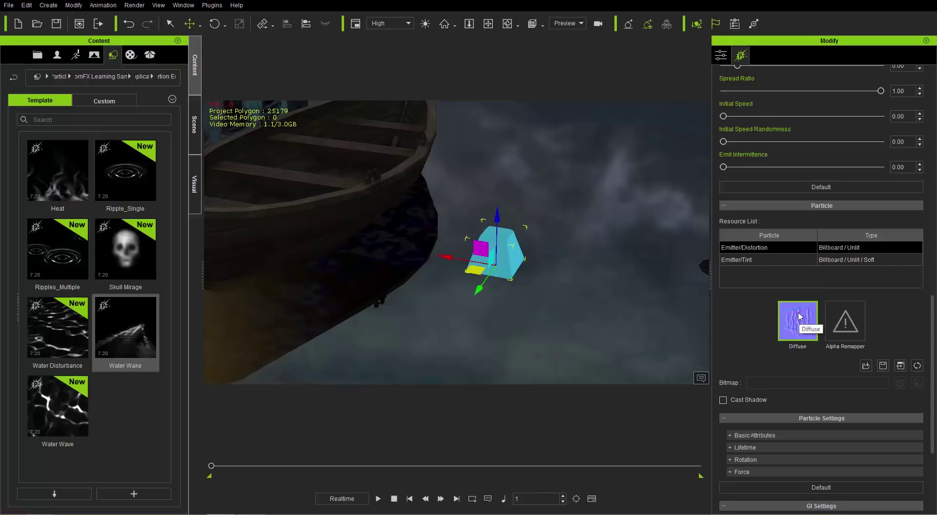
click(901, 367)
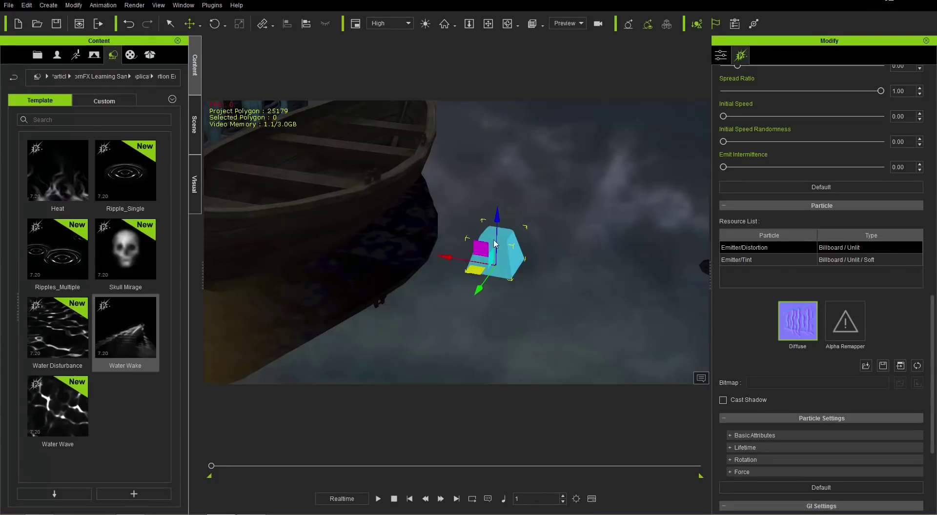
Set the Middle Width in the Emitter/Tint particle's Lifetime settings to 100
click(755, 259)
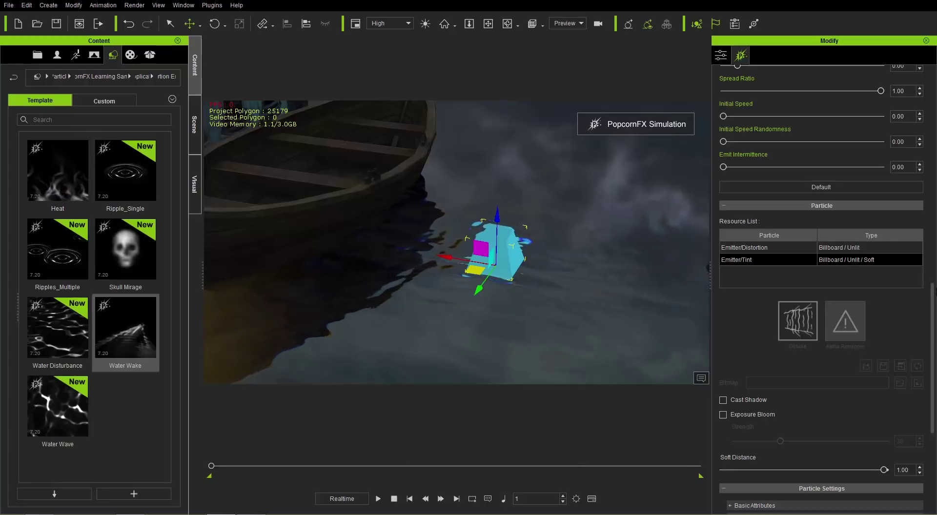
scroll(804, 339, down, 5)
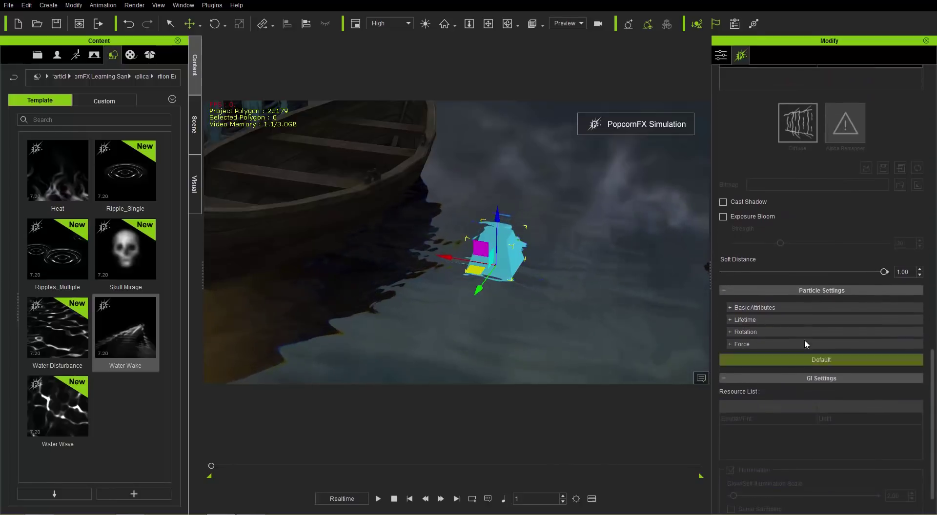
click(769, 320)
scroll(810, 345, down, 6)
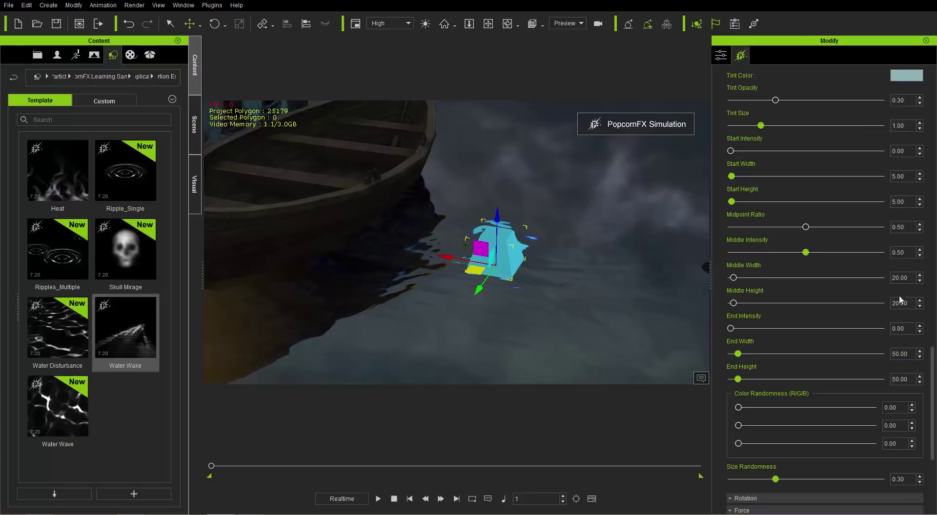
double_click(900, 277)
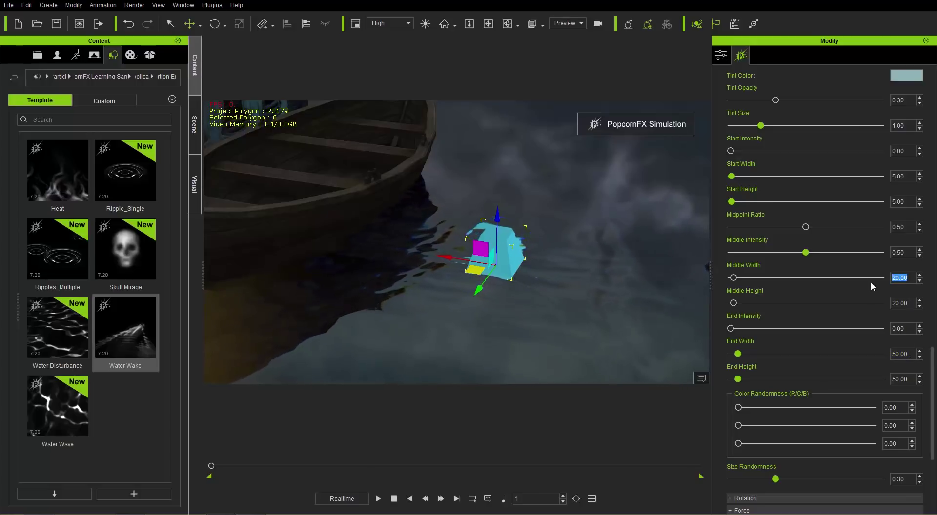
text(100)
key(Return)
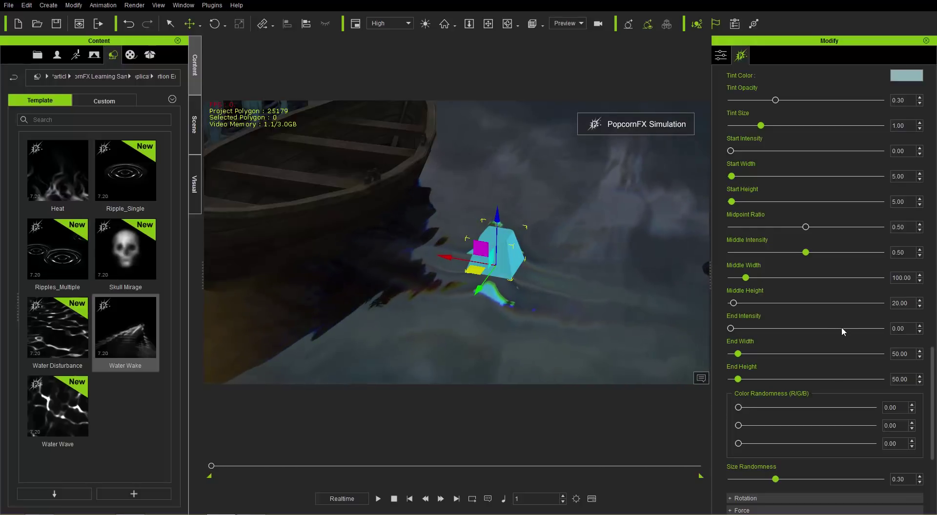
Set the Emitter/Tint particle's End Width to 0
double_click(906, 352)
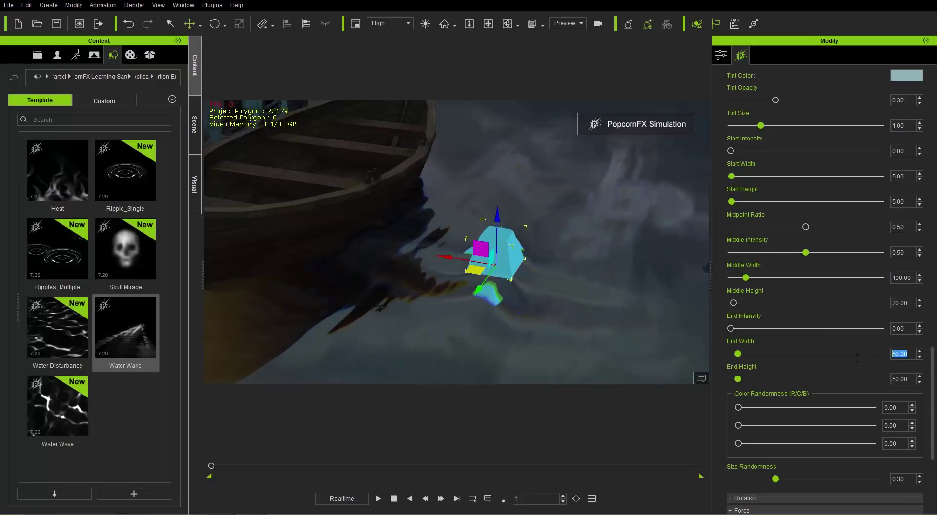
text(0)
key(Return)
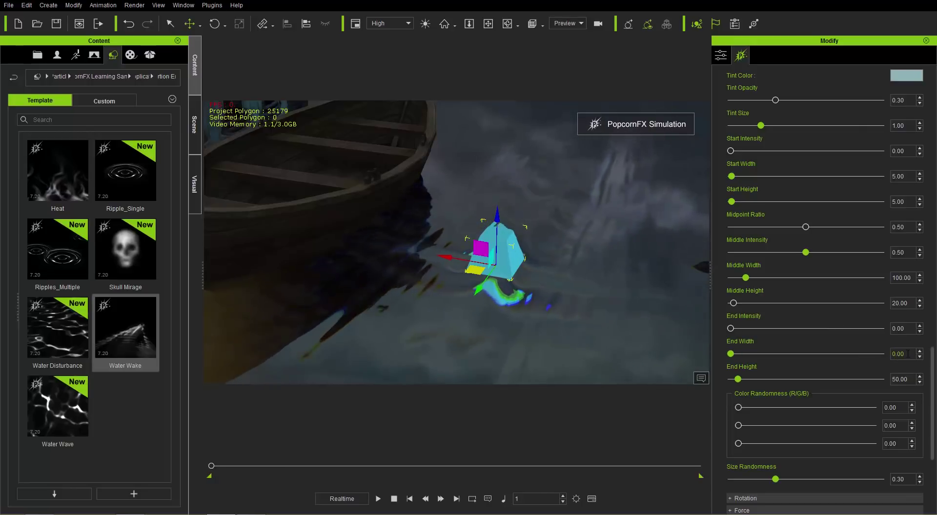
Set the Emitter/Tint particle's Middle Width to 10 and its End Width to 50
double_click(903, 278)
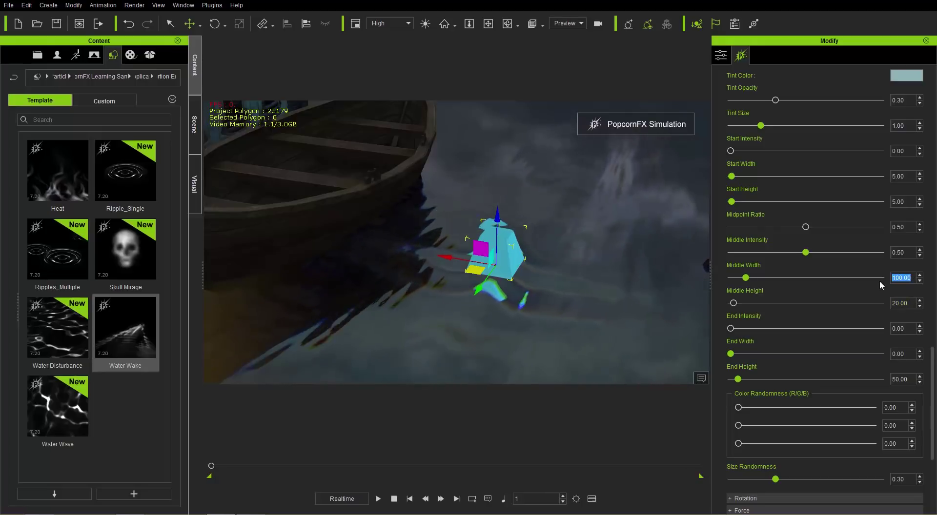
text(10)
key(Return)
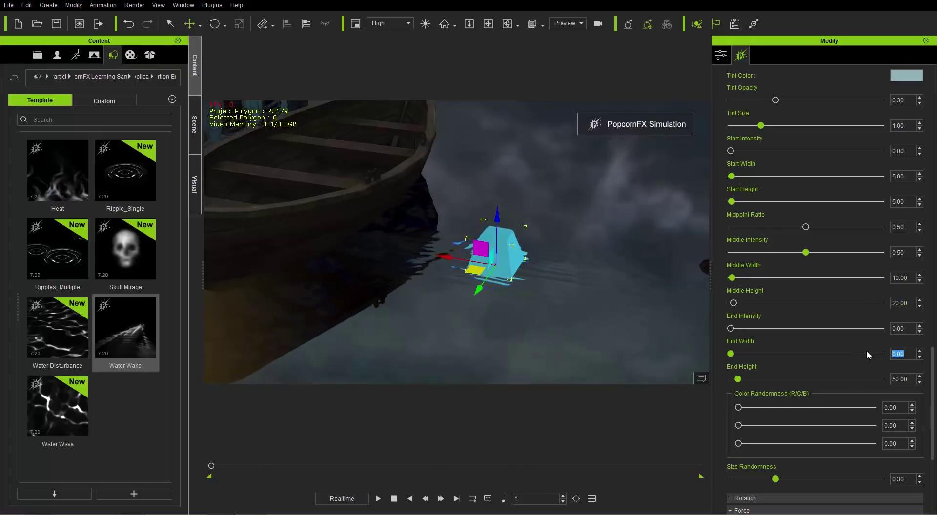
text(50)
key(Return)
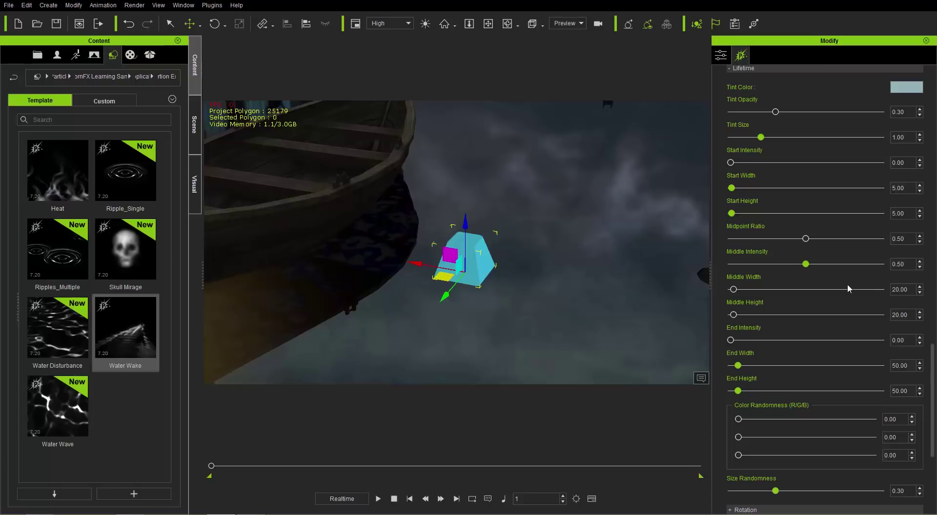
Move the Water Wake emitter inside the rowing boat, to about X -357, Y 1934, Z 52
middle_drag(453, 250, 568, 301)
drag(539, 311, 382, 223)
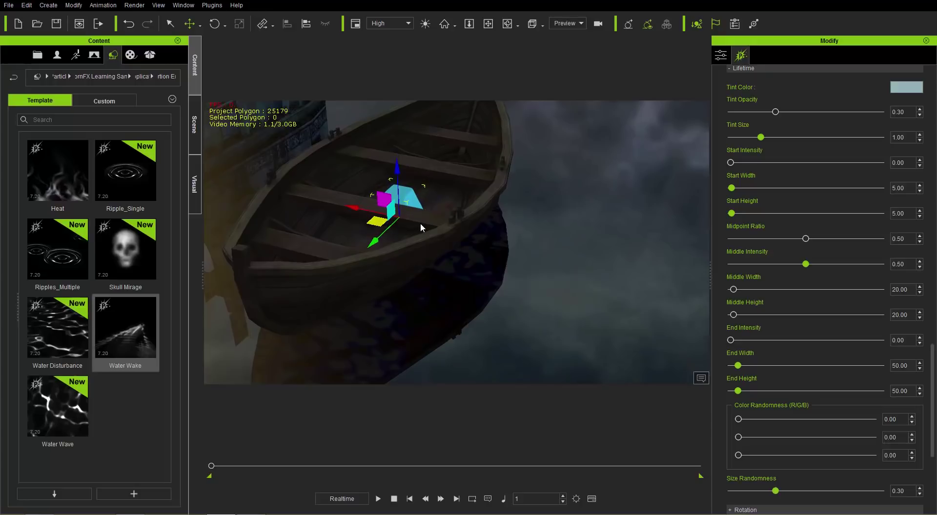
drag(372, 243, 412, 202)
Link the Water Wake emitter to the rowing boat as its parent
click(721, 54)
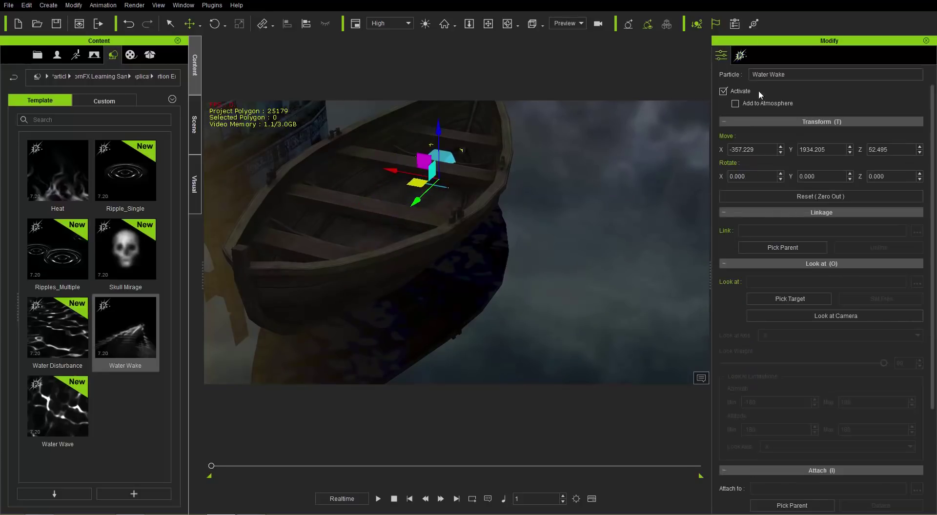
click(799, 247)
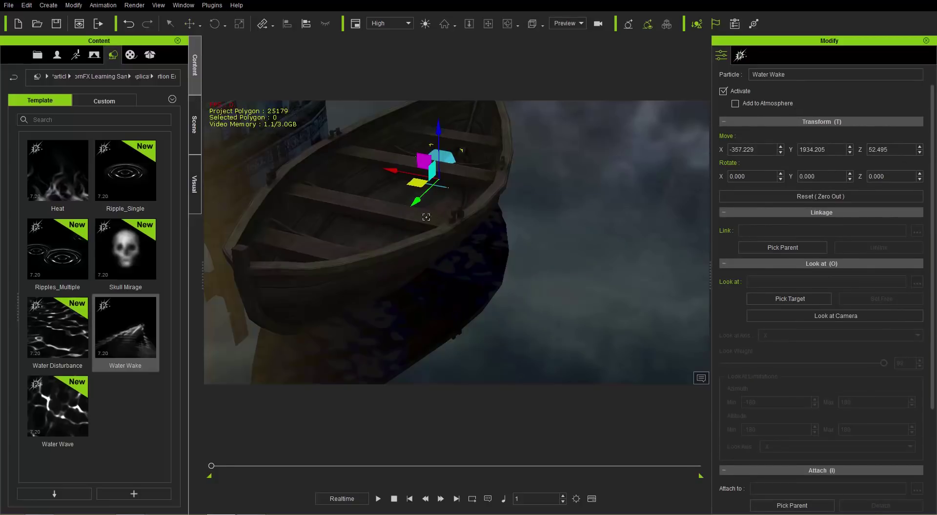
click(373, 210)
right_drag(418, 229, 445, 258)
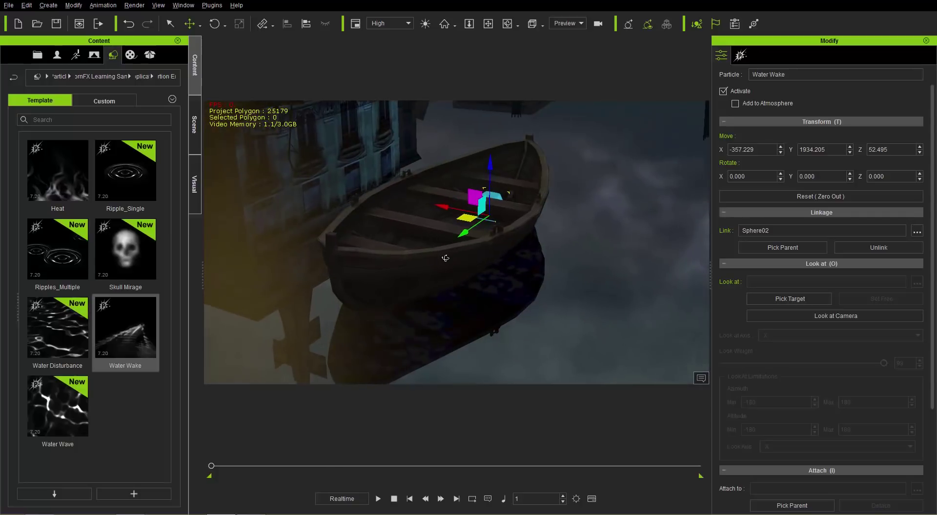
Play the boat animation and examine the wake behind the moving boat from several angles
click(378, 499)
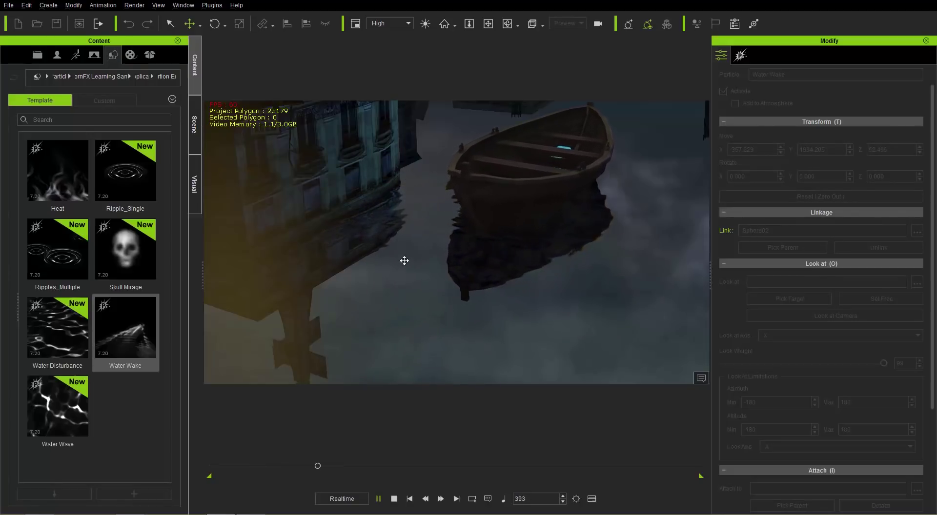
right_drag(404, 289, 465, 198)
middle_drag(379, 136, 443, 268)
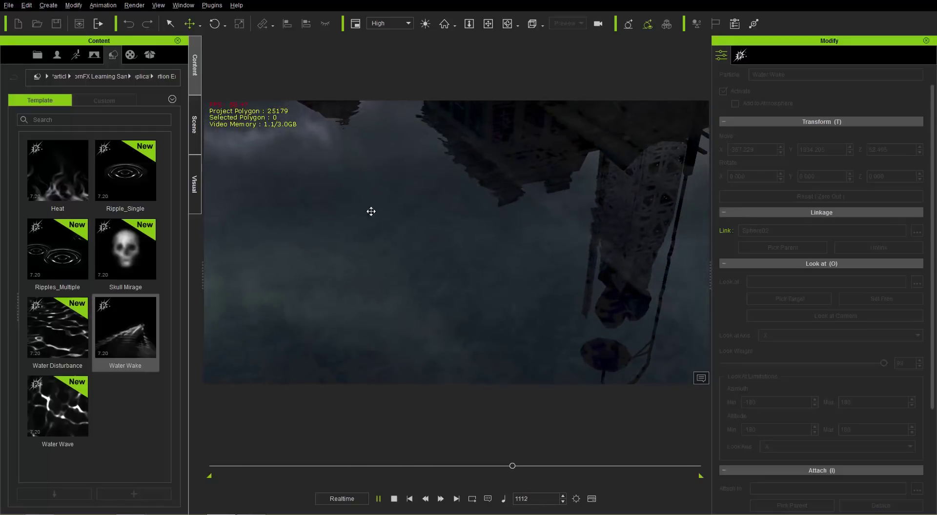
right_drag(370, 209, 419, 245)
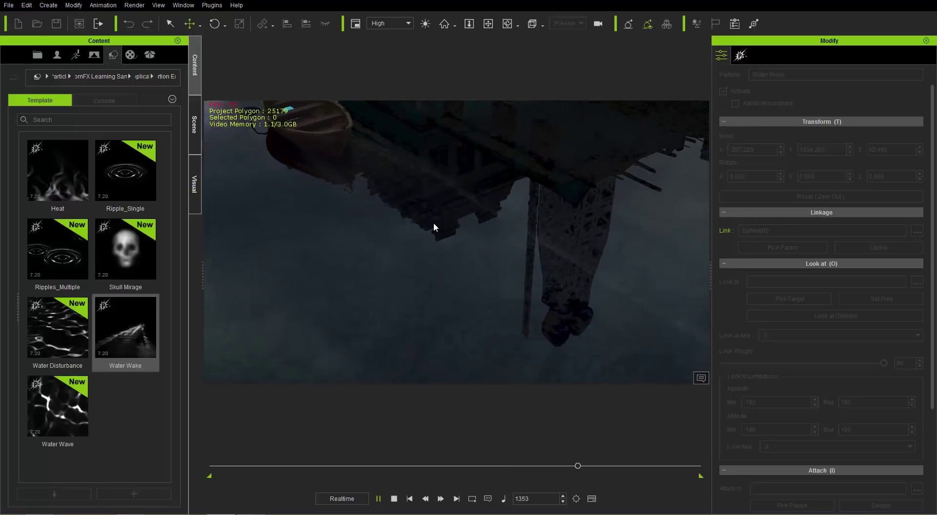
right_drag(328, 201, 429, 211)
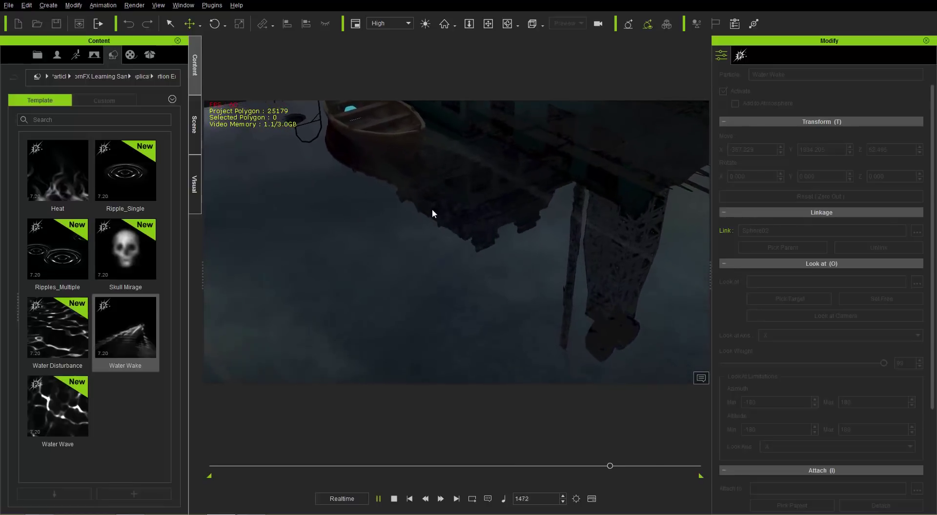
click(394, 499)
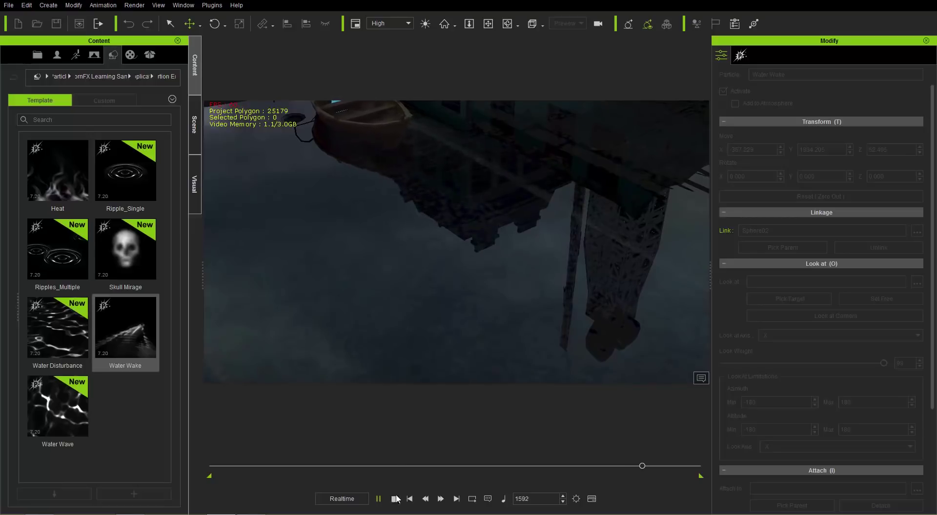
right_drag(580, 319, 487, 221)
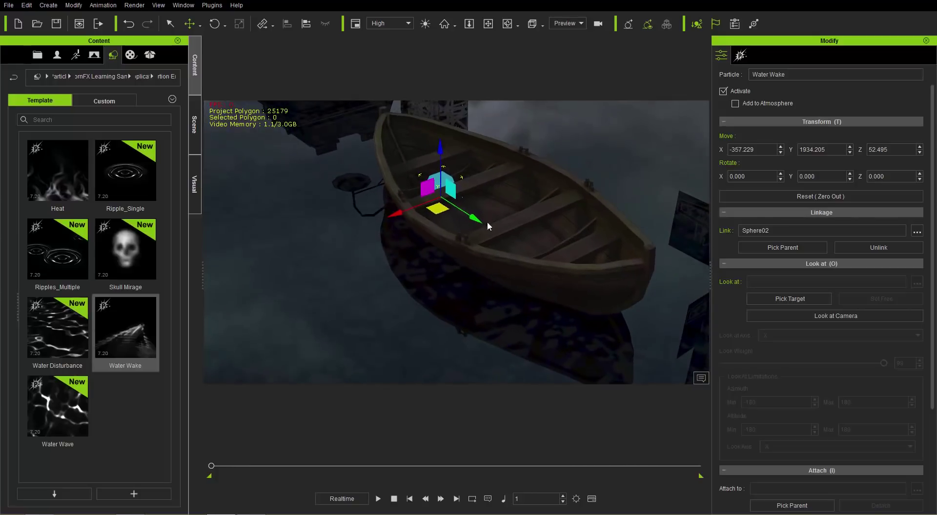
click(379, 499)
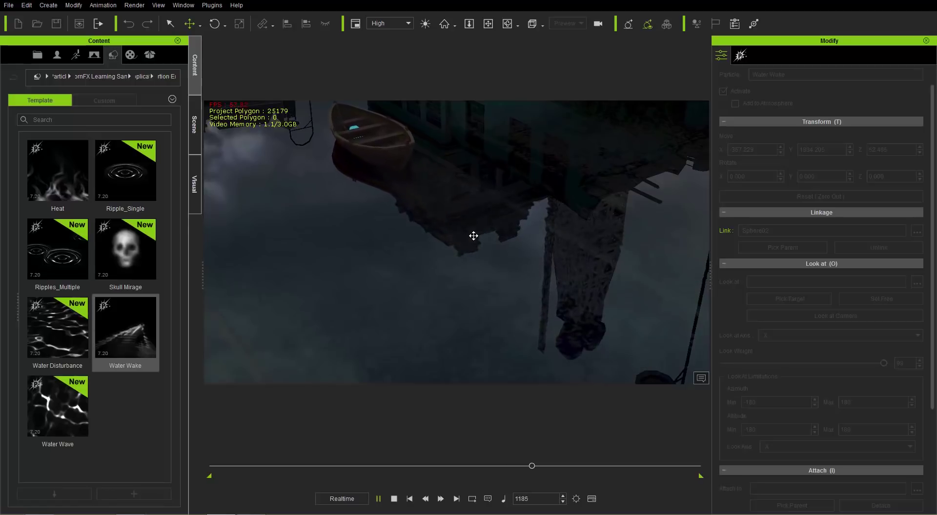
click(395, 499)
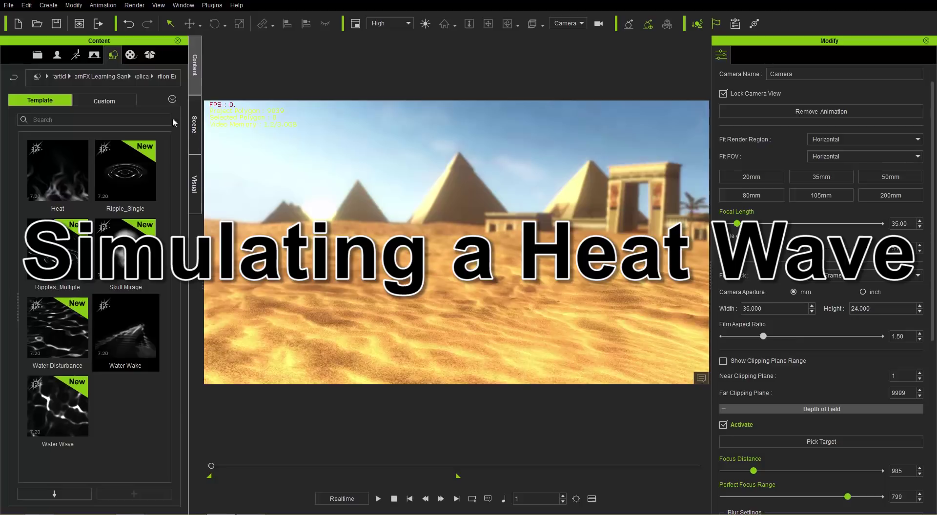
Add the Heat particle from the 2_Applications Distortion Emitter samples to the sand in the desert scene
click(105, 76)
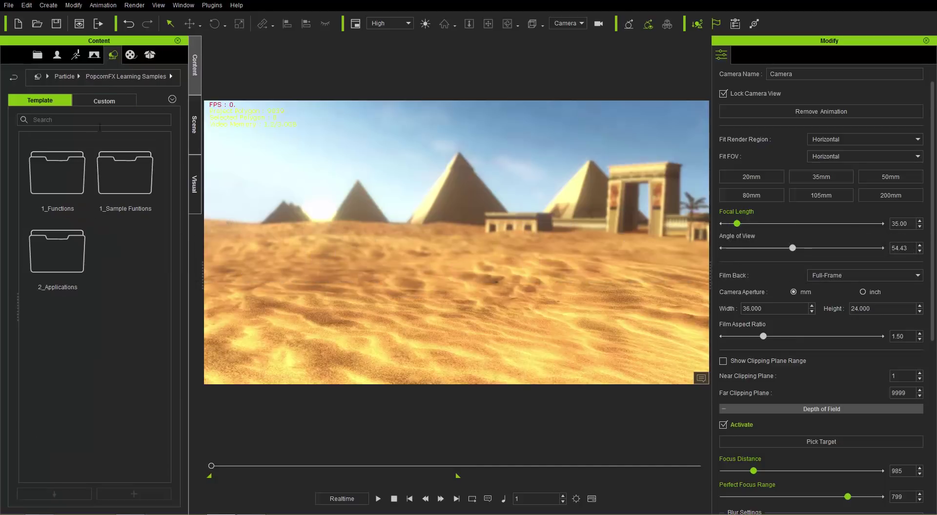
double_click(62, 258)
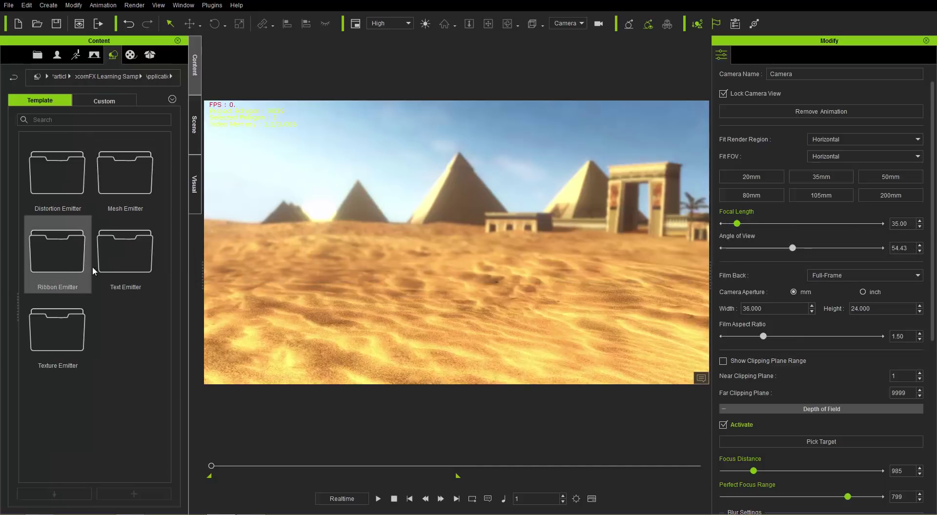
double_click(69, 188)
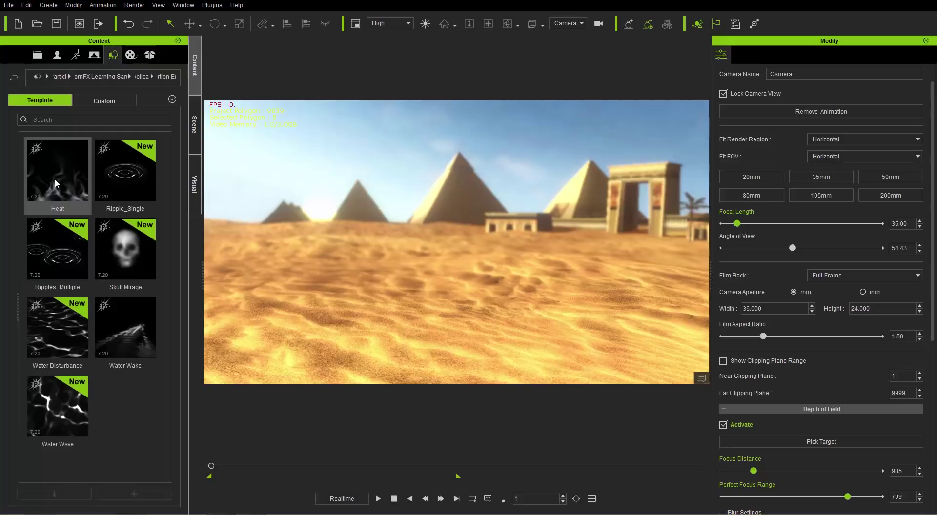
drag(52, 166, 505, 324)
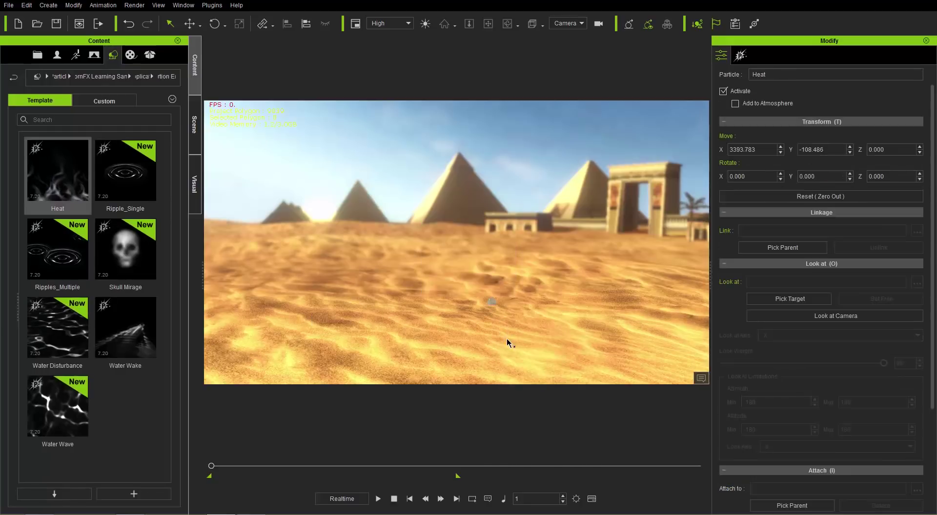
Move the Heat emitter to about X 3927, Y -261, Z 16 and switch the view to the Preview camera
click(485, 306)
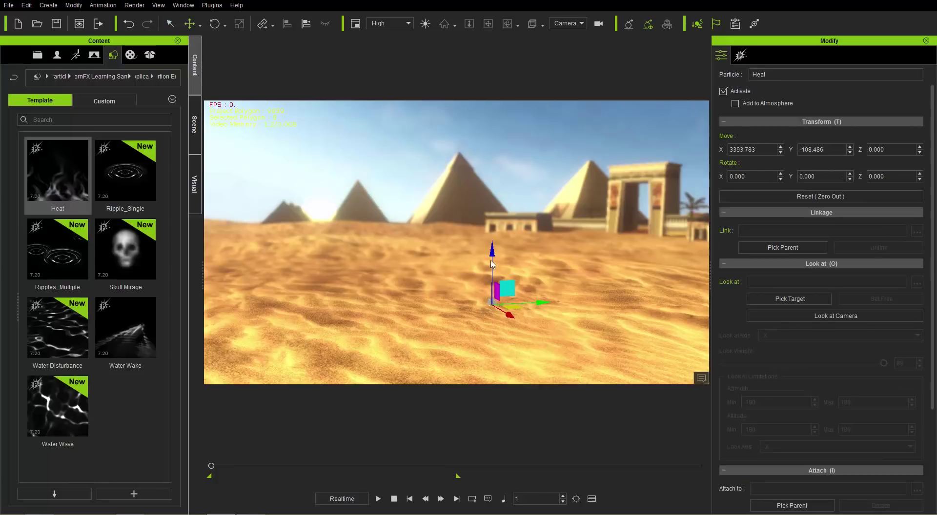
drag(489, 251, 490, 245)
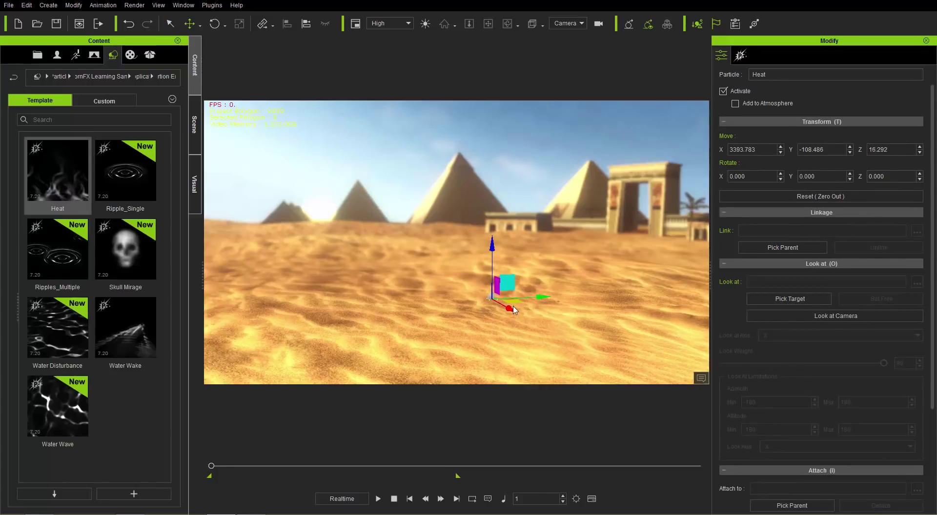
drag(514, 303, 498, 371)
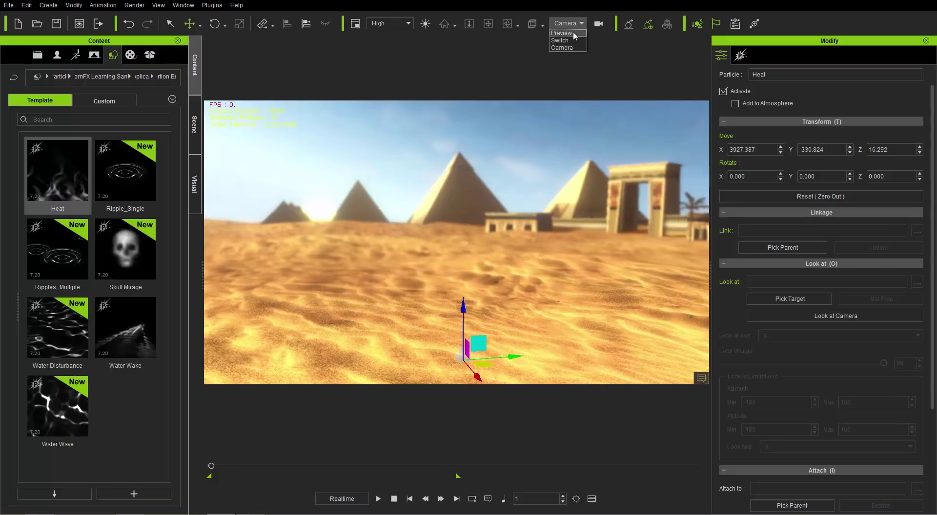
click(573, 32)
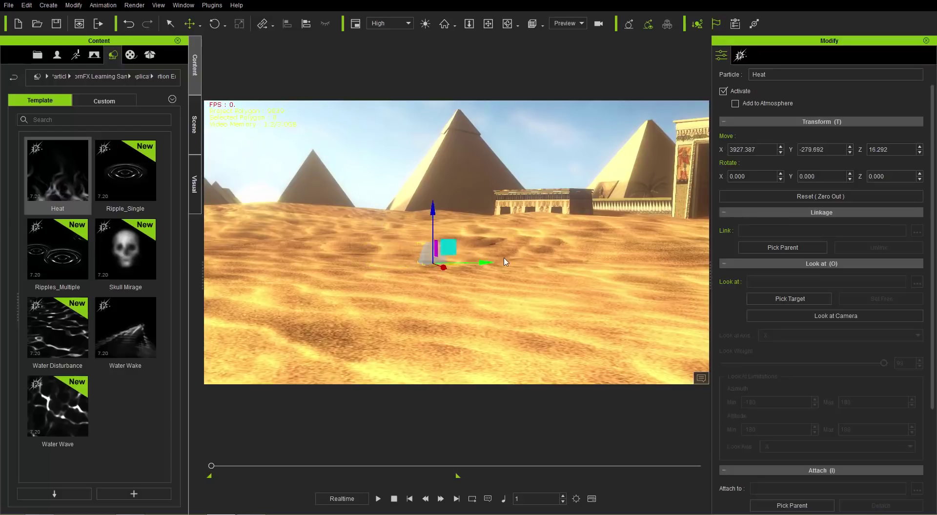
drag(505, 262, 528, 271)
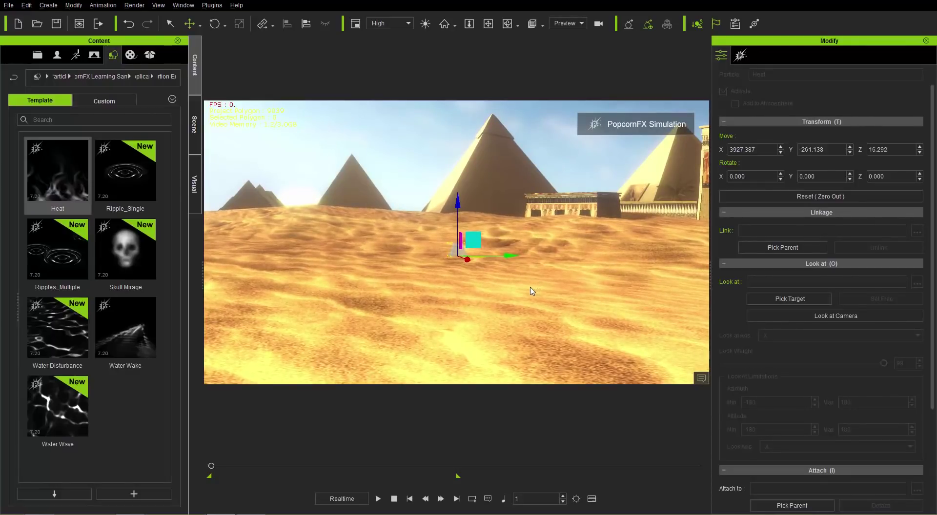
Set the X value of the Heat particle's Emit Volume to 0 in its PopcornFX emitter settings
click(741, 55)
scroll(922, 293, up, 5)
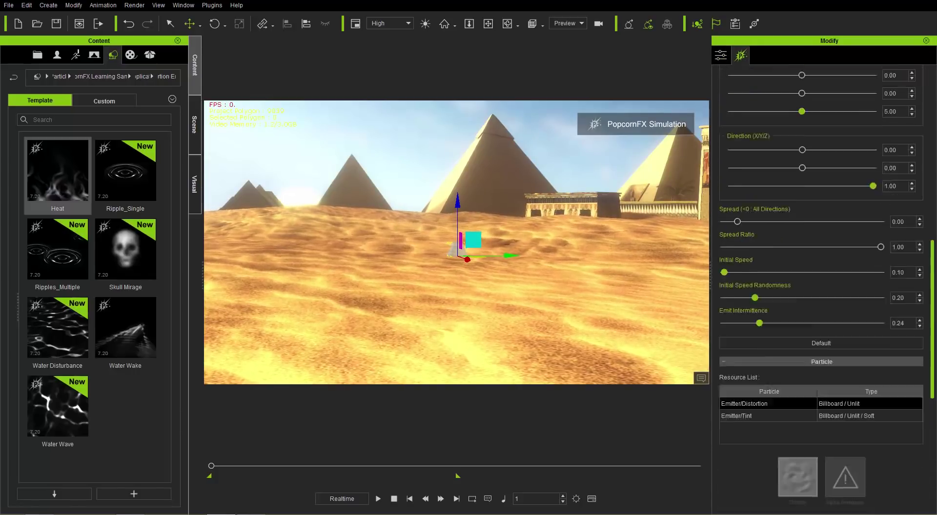
scroll(889, 195, up, 5)
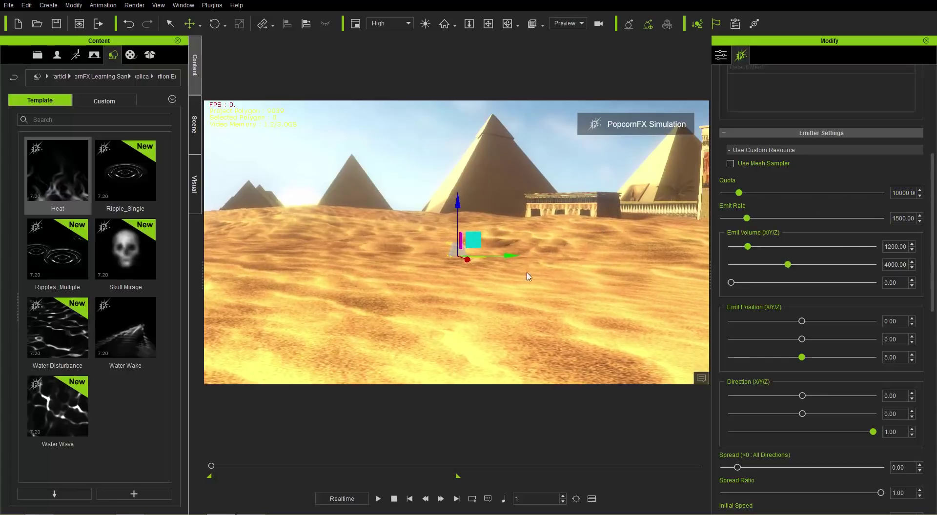
right_drag(547, 293, 568, 326)
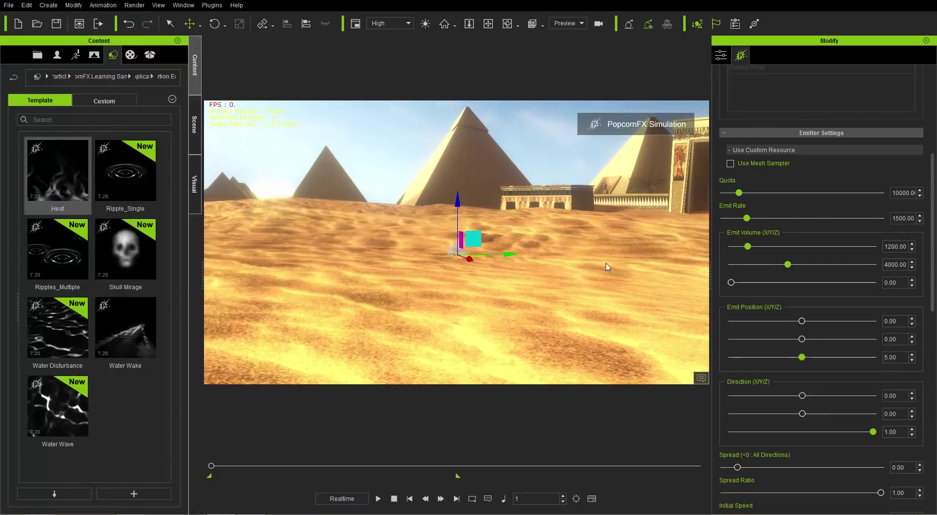
right_drag(608, 268, 588, 263)
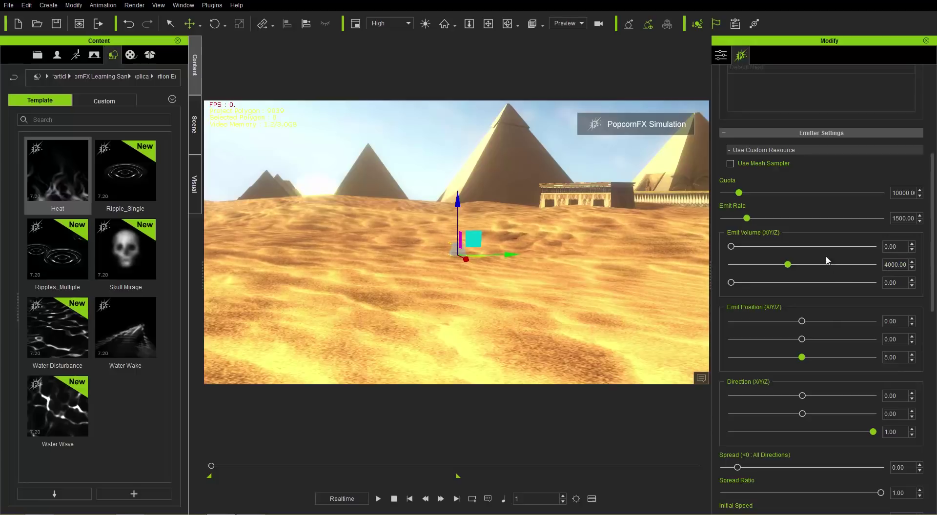
right_drag(469, 297, 452, 274)
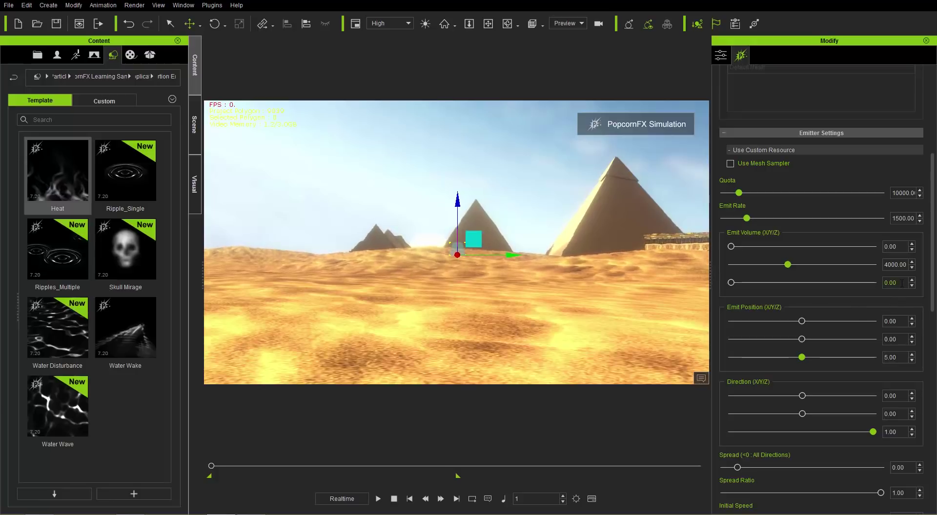
Set the Heat emitter's Emit Volume Z value to 4000 and inspect the heat distortion over the scene
drag(902, 284, 866, 284)
text(4000)
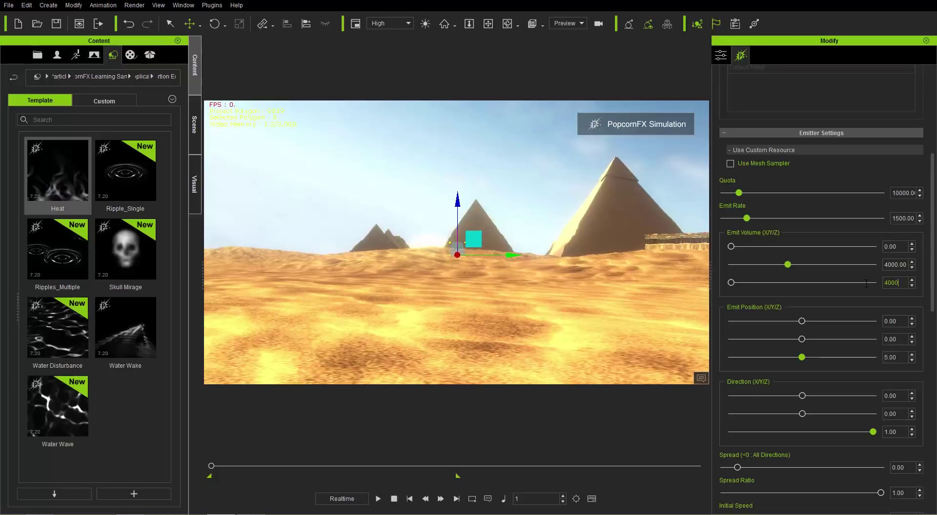
key(Return)
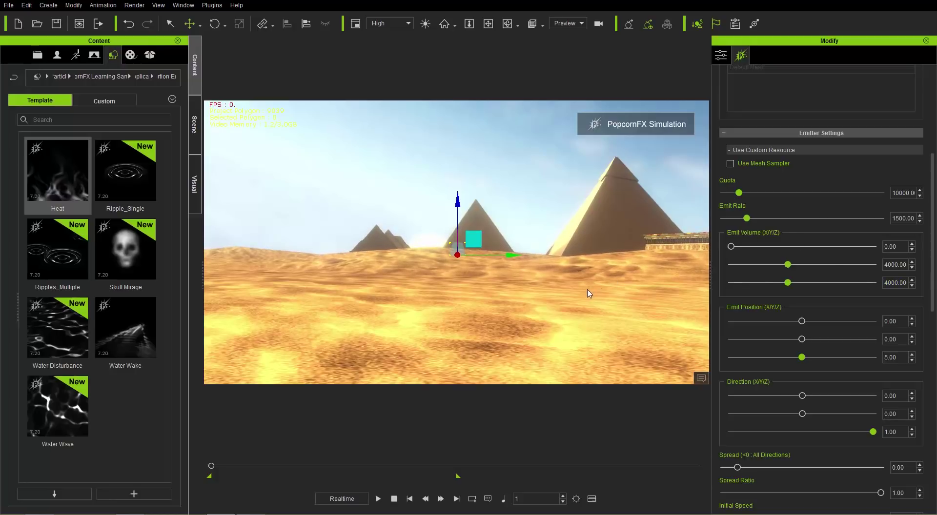
right_drag(571, 307, 588, 276)
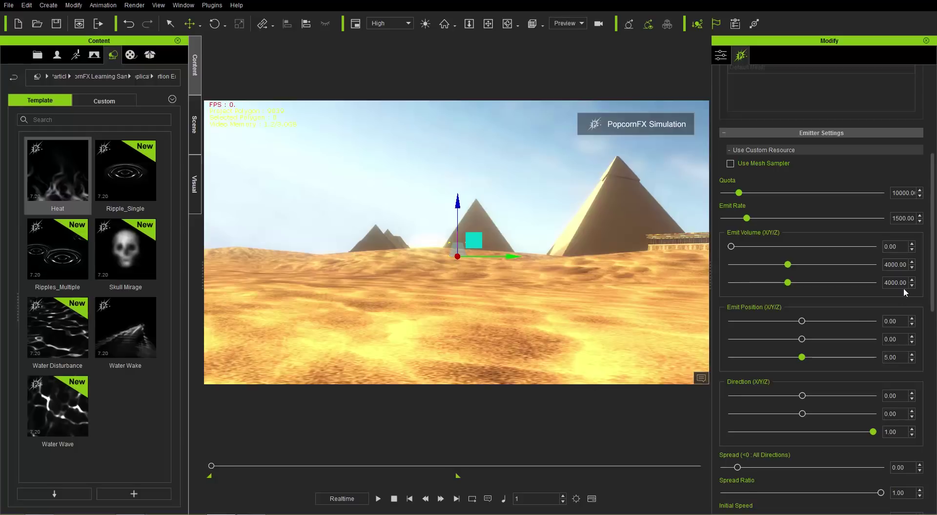
Set the Heat emitter's Emit Volume Z value to 400 and check the distortion toward the temple gate
drag(905, 283, 878, 284)
text(400)
right_drag(471, 292, 551, 248)
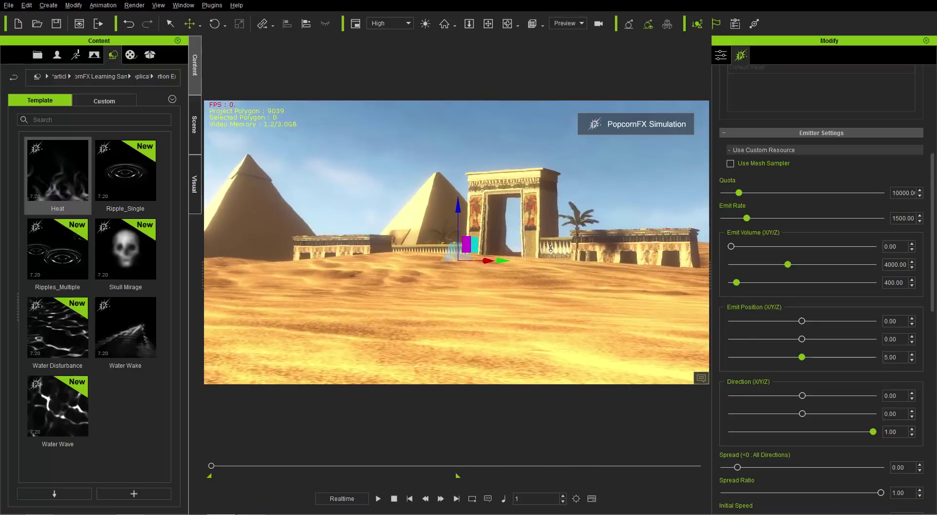
middle_drag(550, 248, 548, 312)
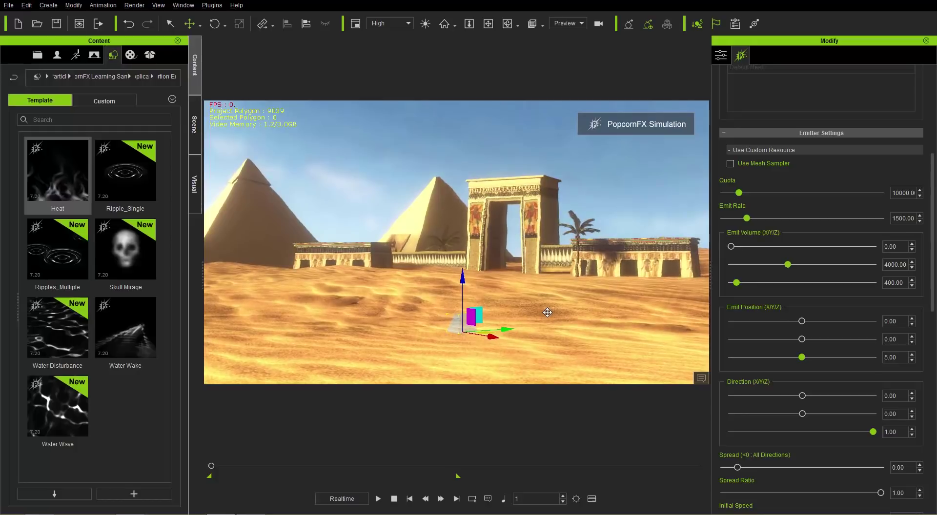
Set the Heat emitter's Emit Rate to 3000
click(902, 218)
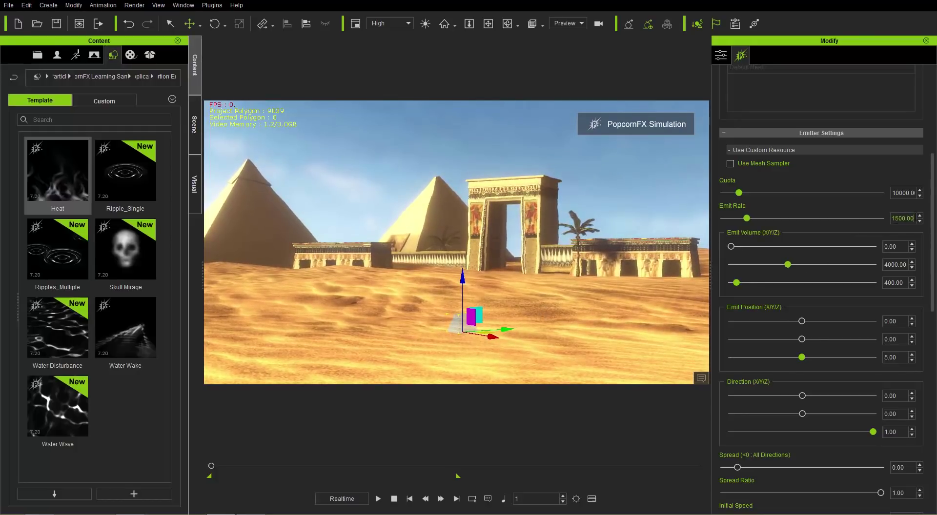
key(ctrl+a)
text(3000)
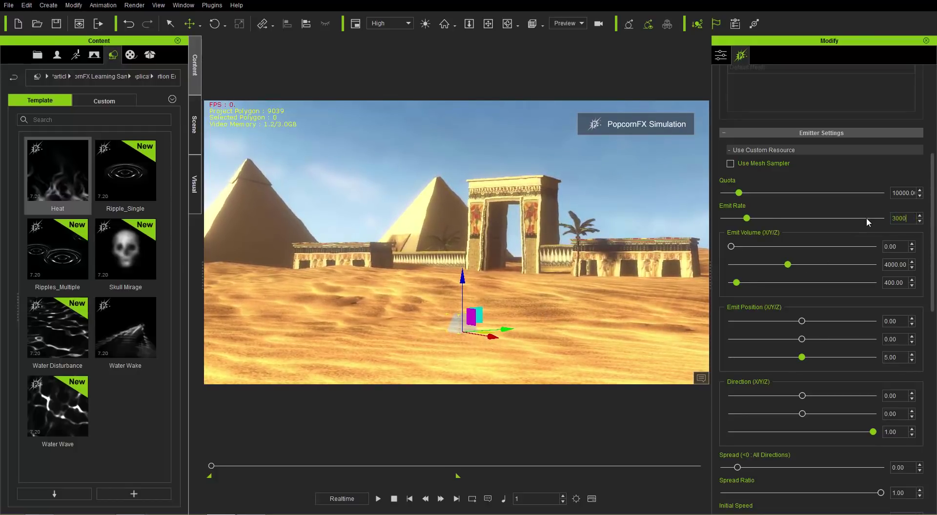
key(Return)
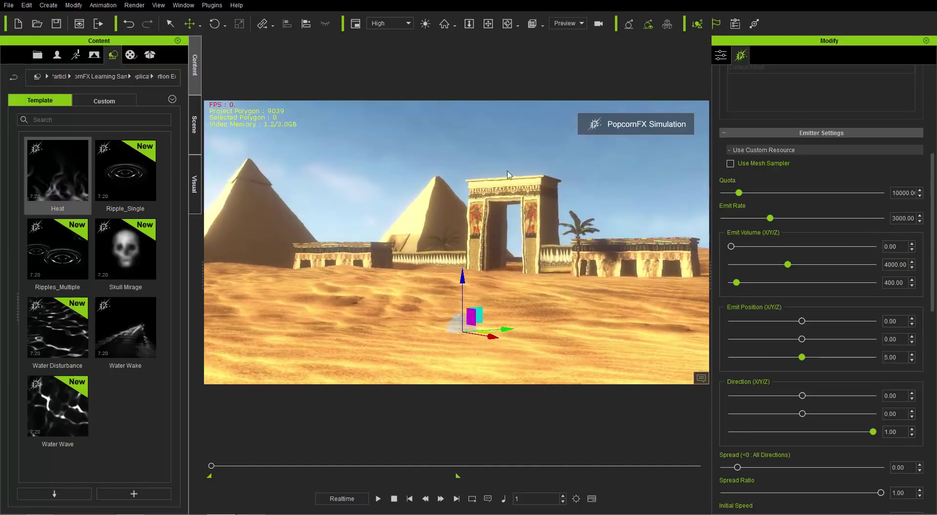
Try an Emit Rate of 60000 for the Heat emitter
drag(908, 219, 868, 220)
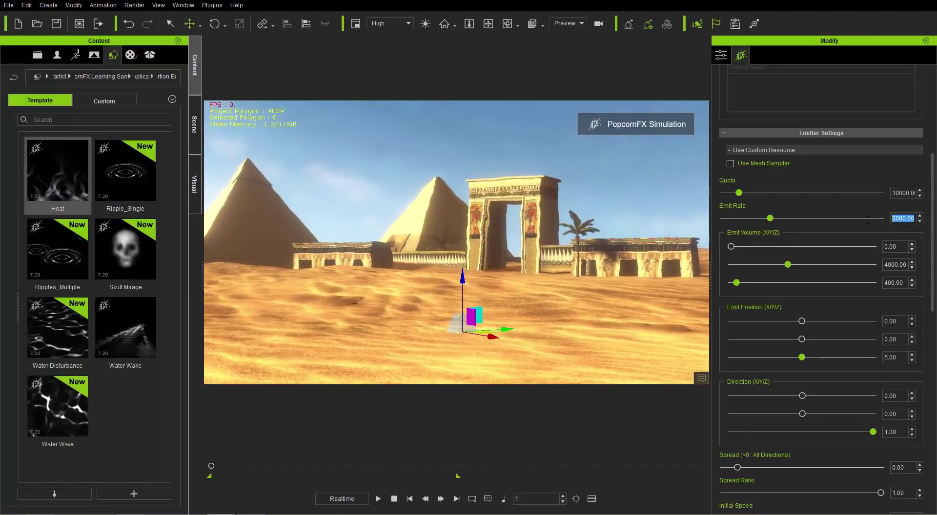
text(60000)
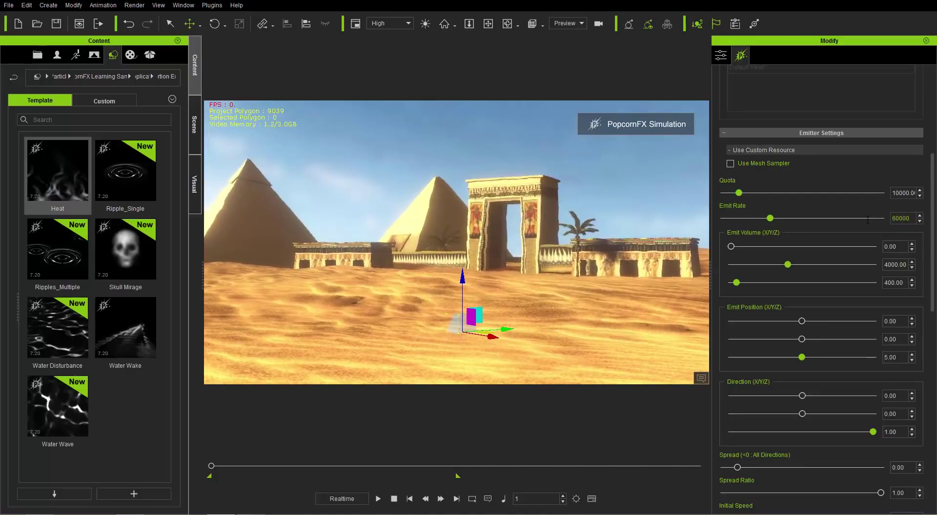
key(Return)
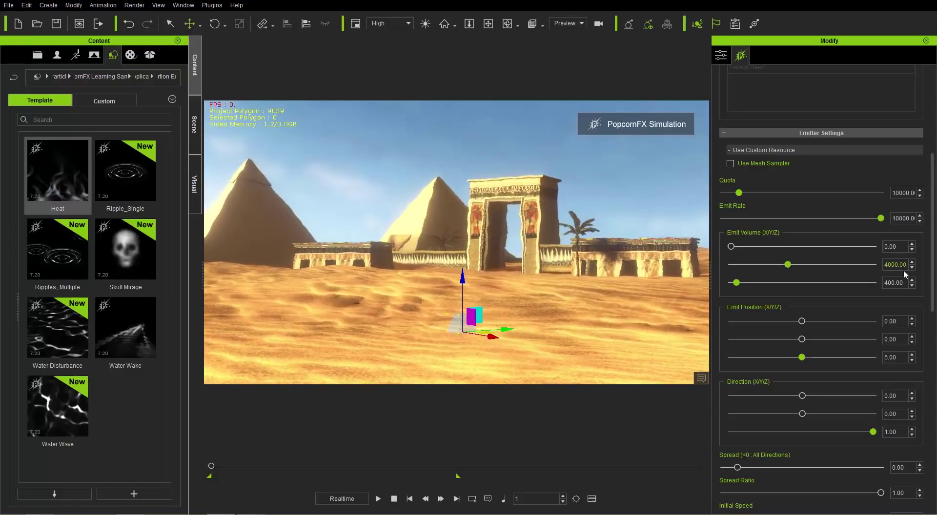
Try an Emit Volume Z value of 0 for the Heat emitter and check the distortion over the sand
double_click(890, 283)
text(0)
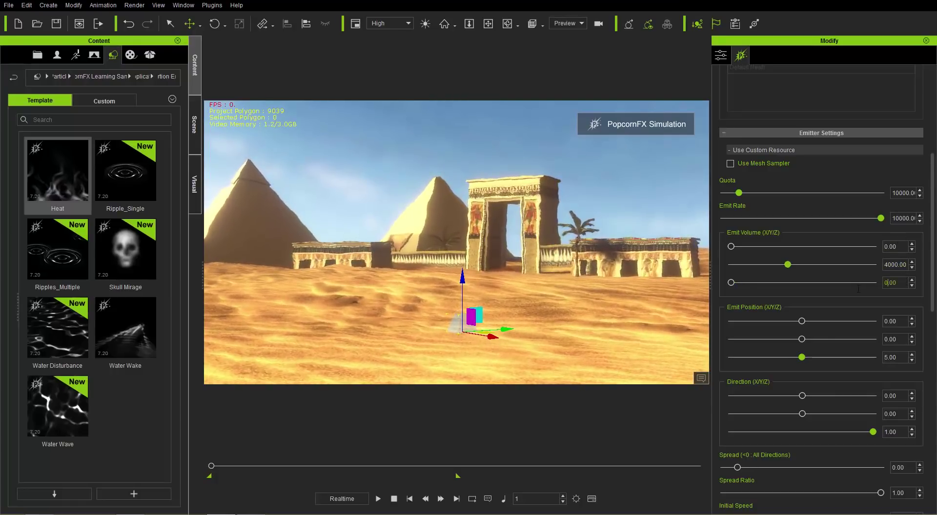
key(Return)
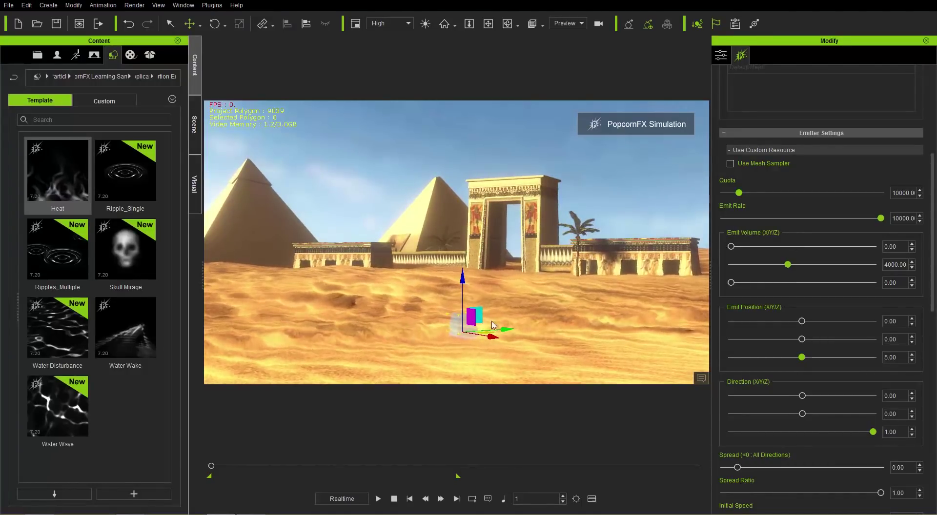
Set the Heat emitter's Emit Volume Z value to 500
double_click(890, 282)
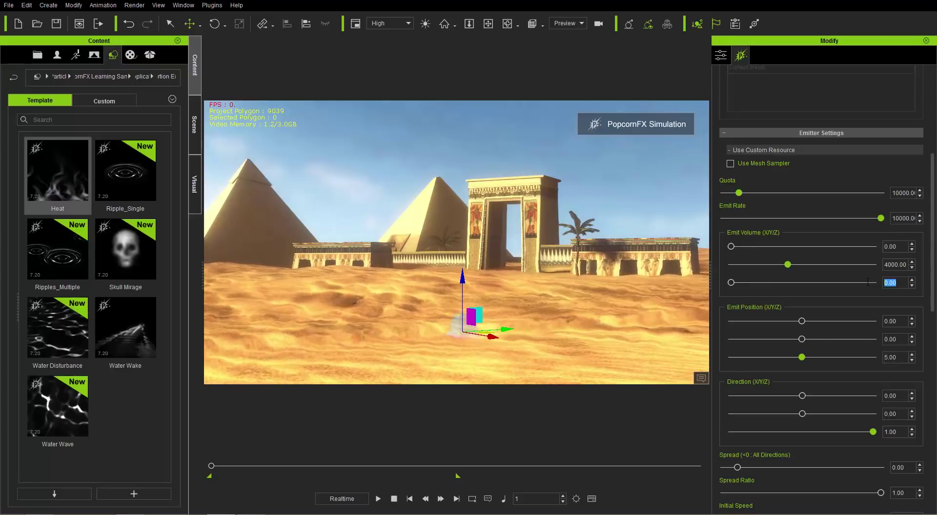
text(500)
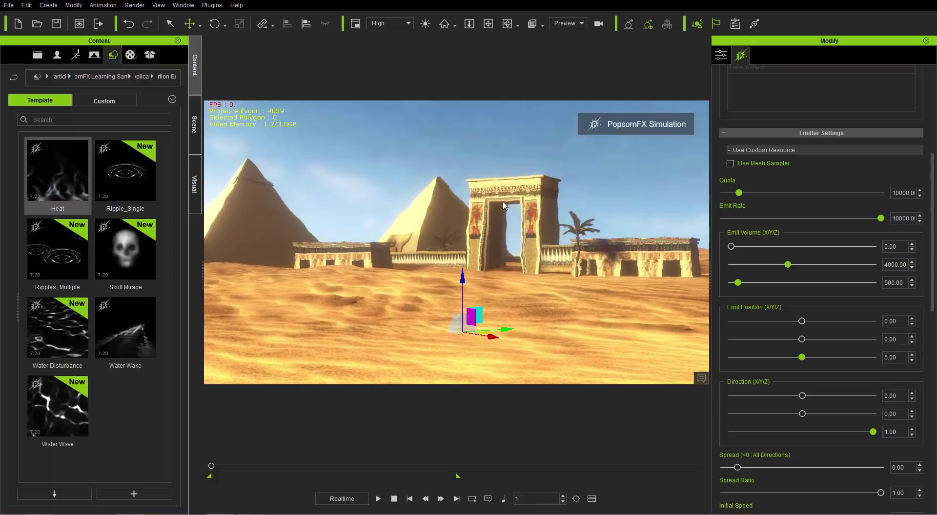
Try an Emit Rate of 5000 for the Heat emitter and check the distortion around the temple gate
double_click(894, 218)
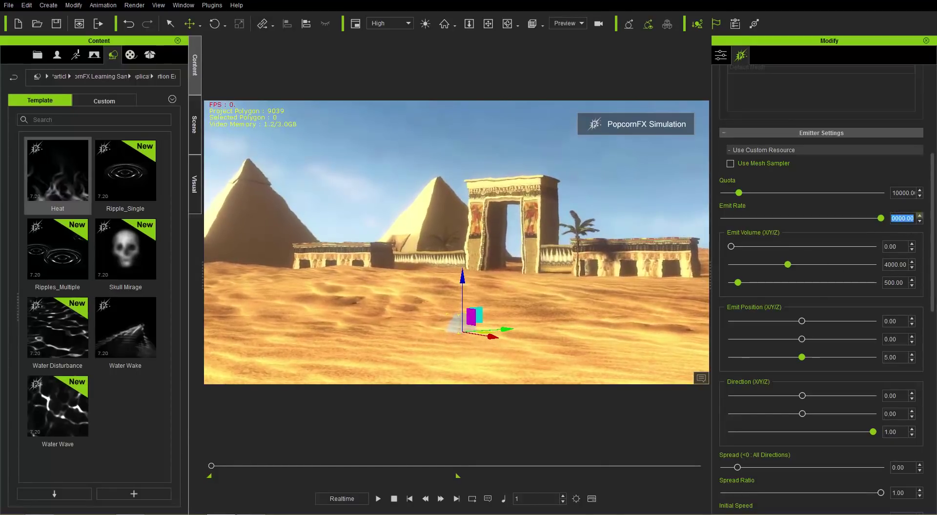
text(5000)
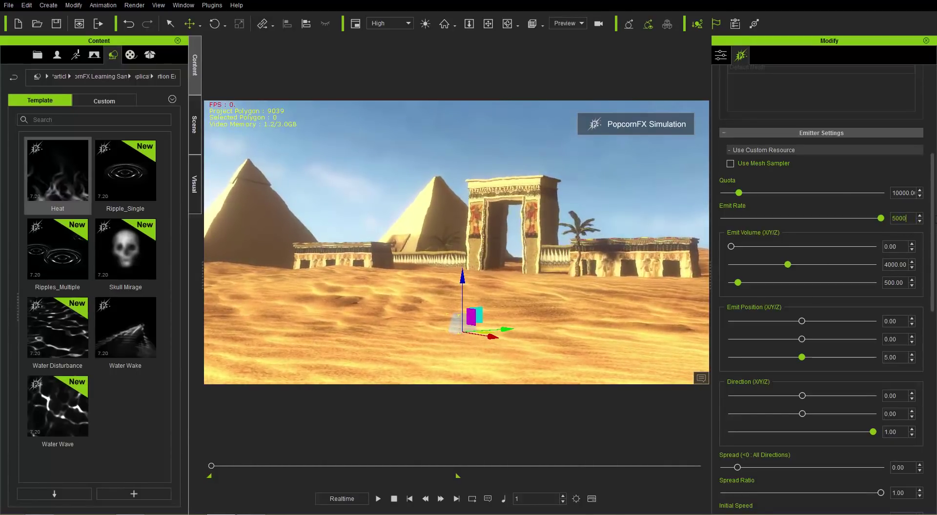
key(Return)
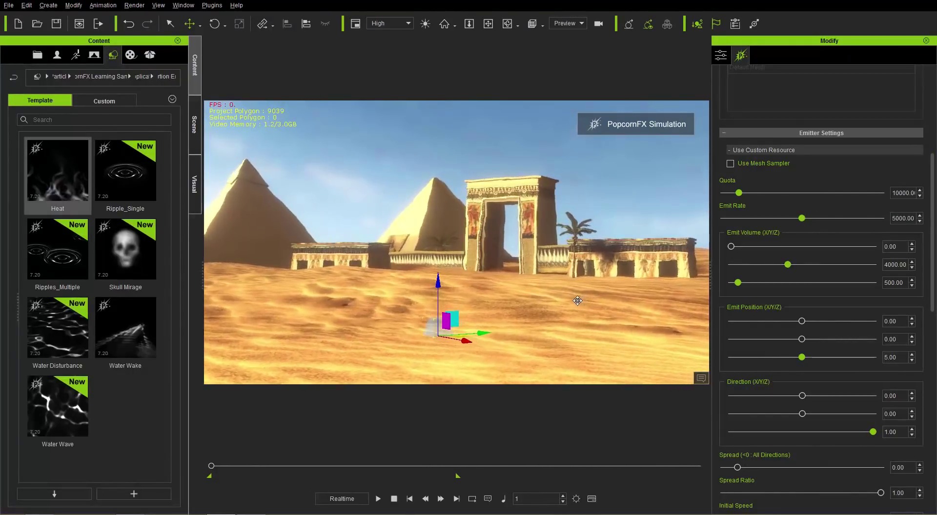
Set the Heat emitter's Emit Rate to 2000 and inspect the heat distortion over the pyramids and temple gate
double_click(903, 218)
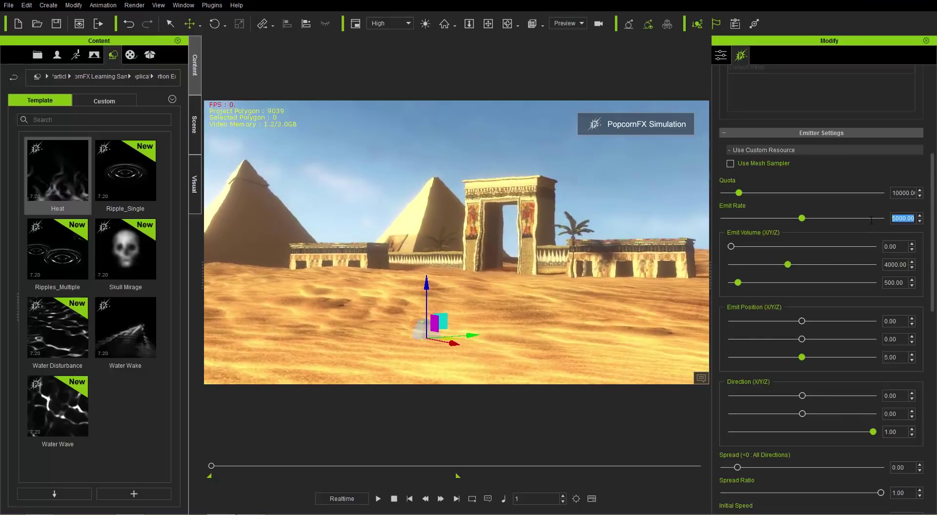
text(2000)
key(Return)
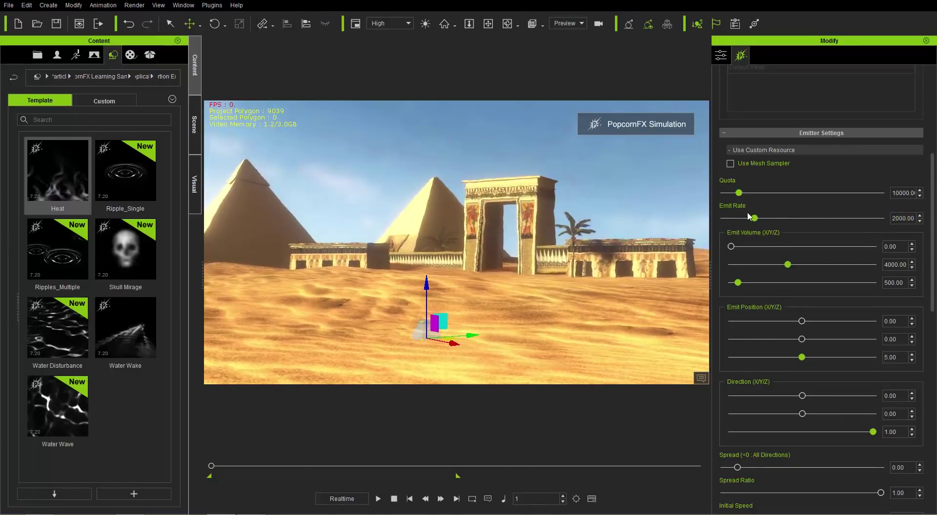
mouse_move(561, 324)
middle_down()
mouse_move(515, 337)
mouse_move(561, 322)
middle_up()
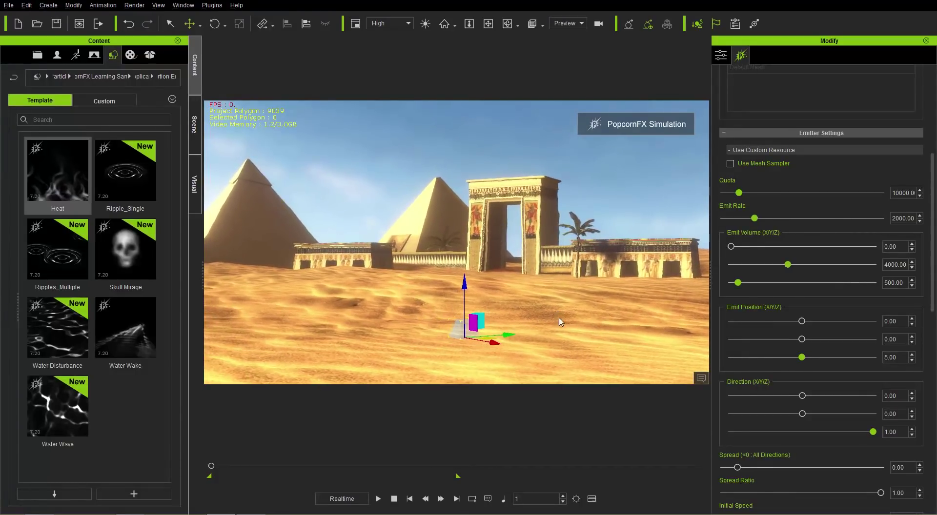
right_drag(561, 326, 517, 306)
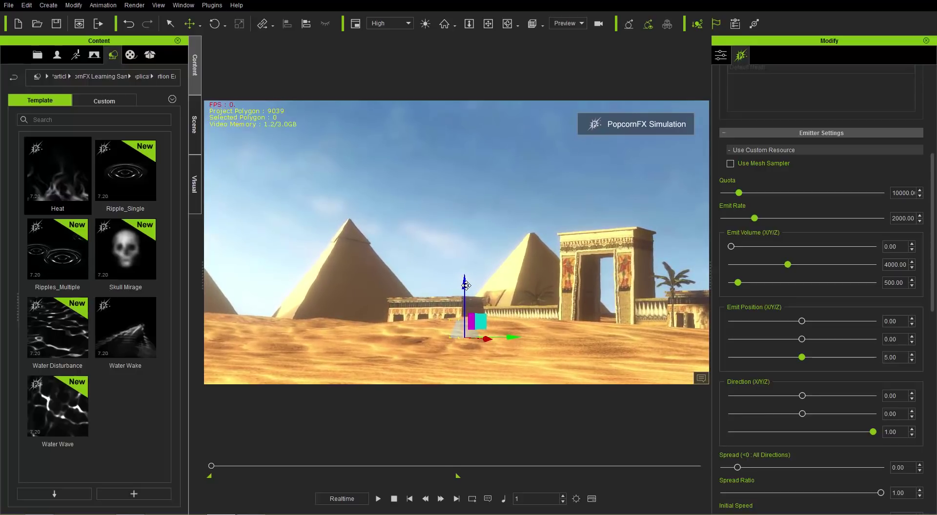
right_drag(467, 286, 476, 307)
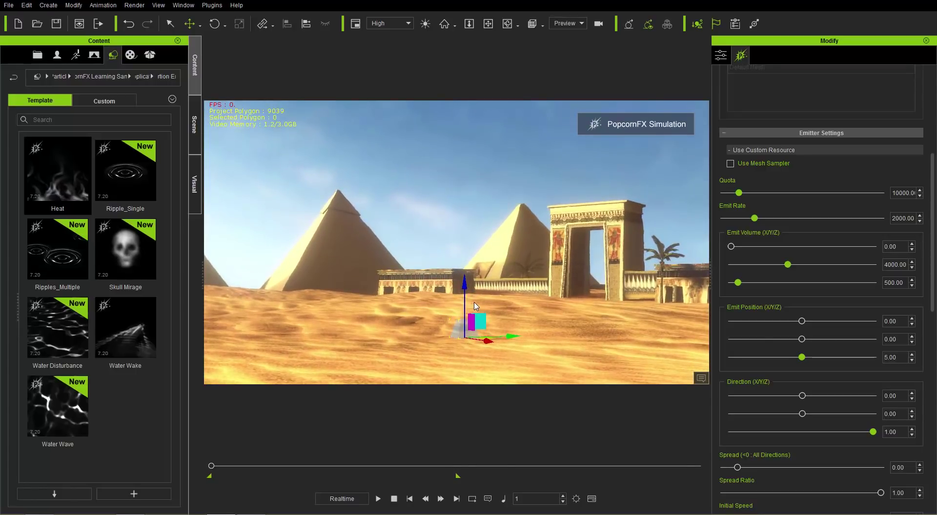